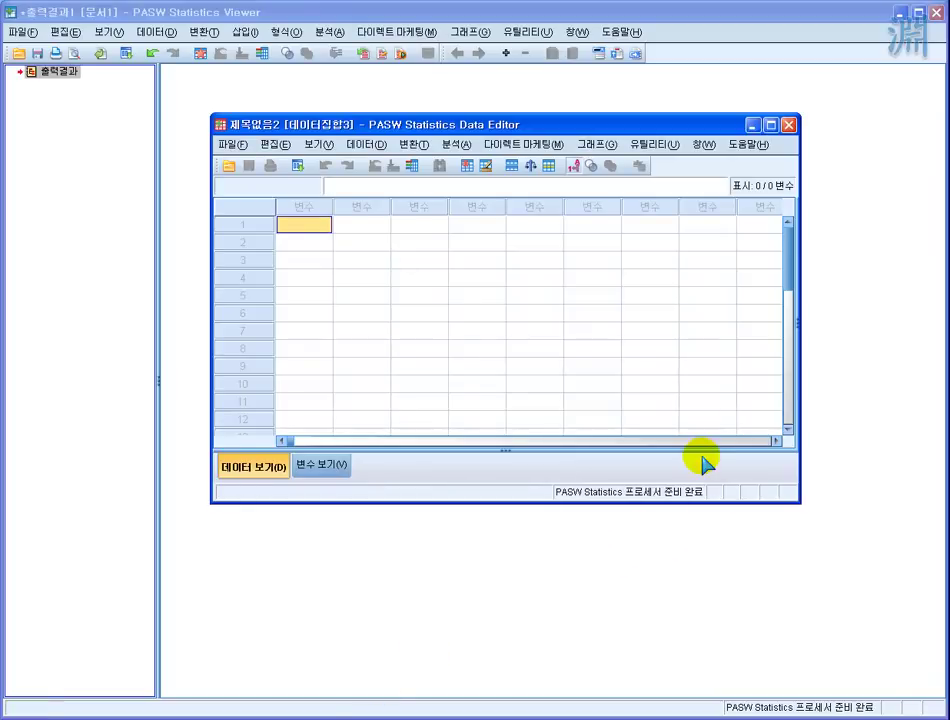
Move the Data Editor window slightly lower and look over its charting and data management commands
{"action": "left_click_drag", "start_coordinate": [689, 122], "coordinate": [670, 153]}
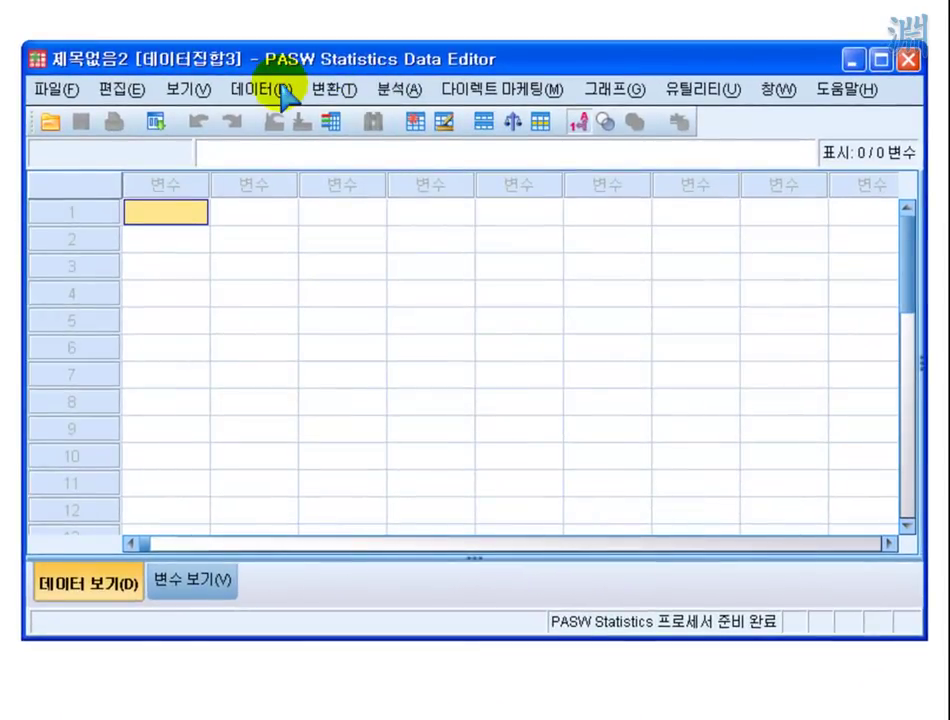
{"action": "left_click", "coordinate": [195, 90]}
{"action": "mouse_move", "coordinate": [245, 95]}
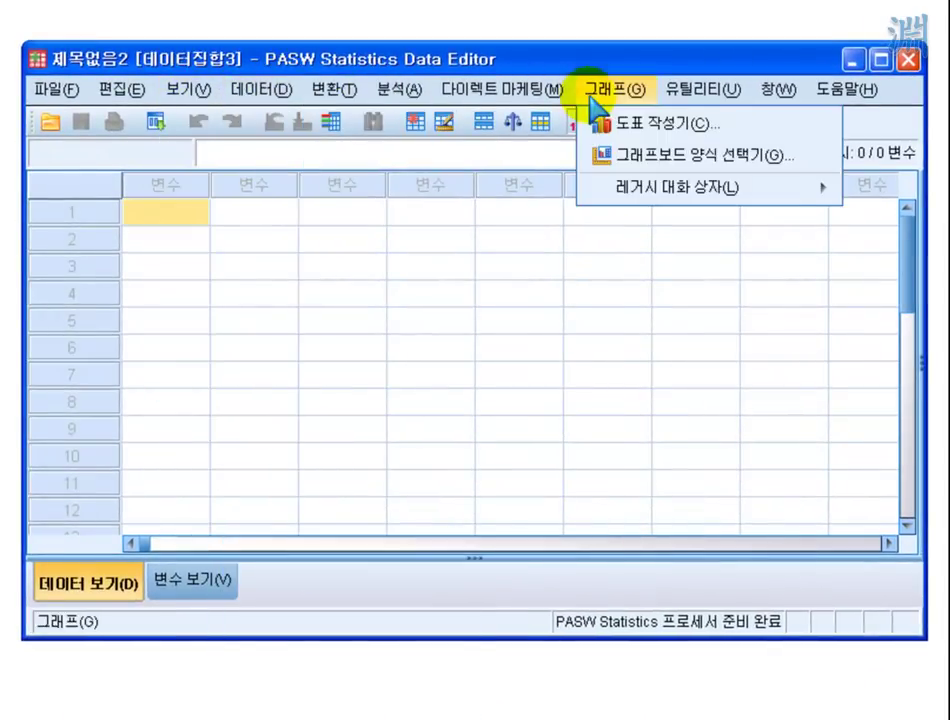
{"action": "mouse_move", "coordinate": [70, 102]}
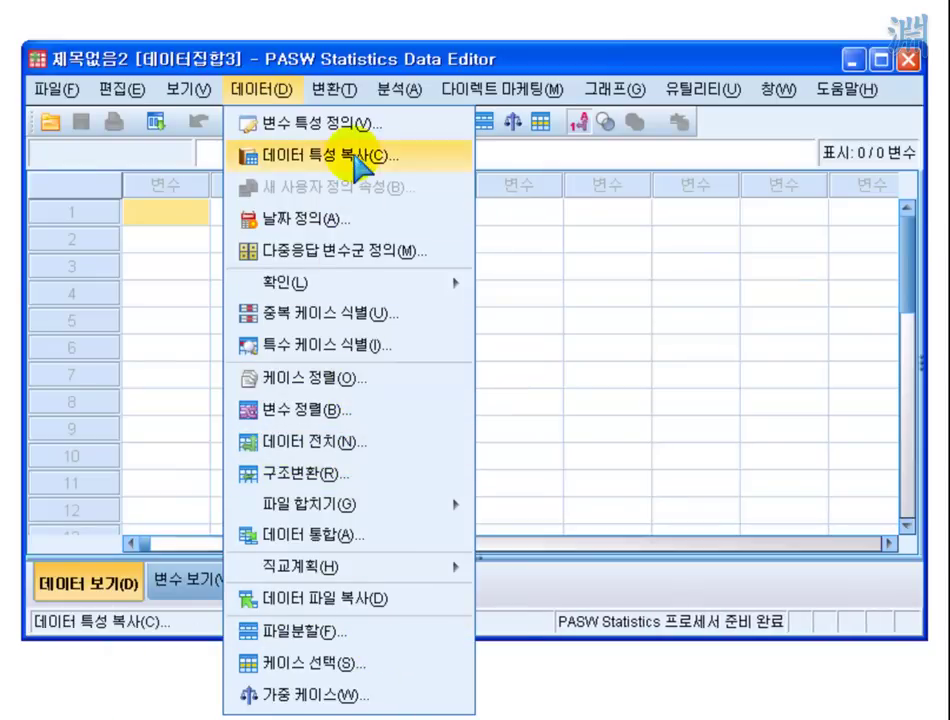
{"action": "mouse_move", "coordinate": [340, 510]}
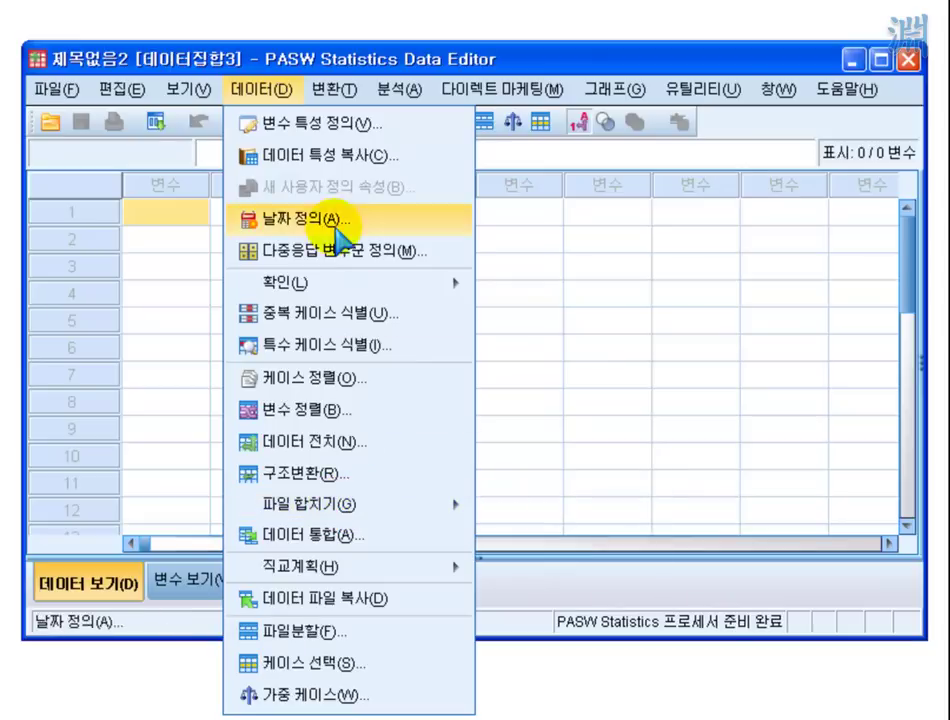
Try to open the Compute Variable (변수 계산) dialog for the empty dataset
{"action": "mouse_move", "coordinate": [316, 98]}
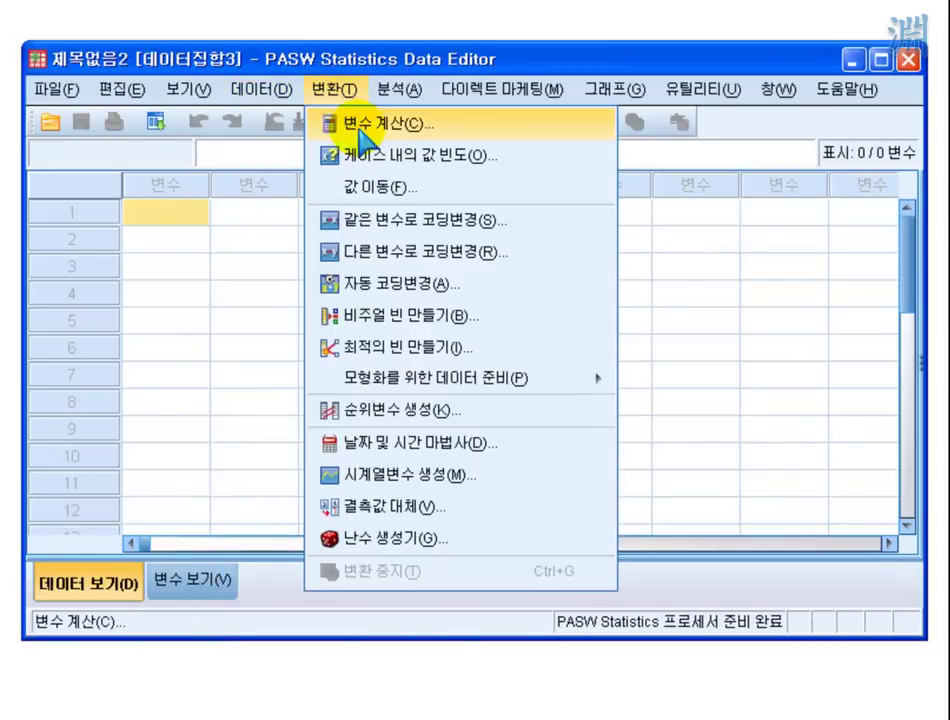
{"action": "left_click", "coordinate": [345, 125]}
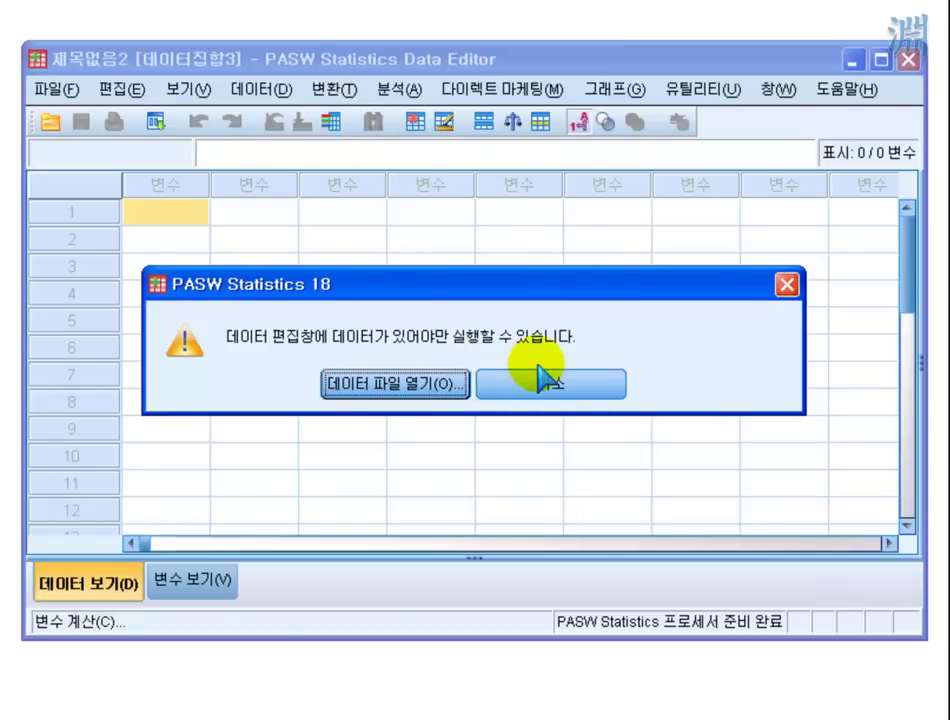
{"action": "left_click", "coordinate": [527, 388]}
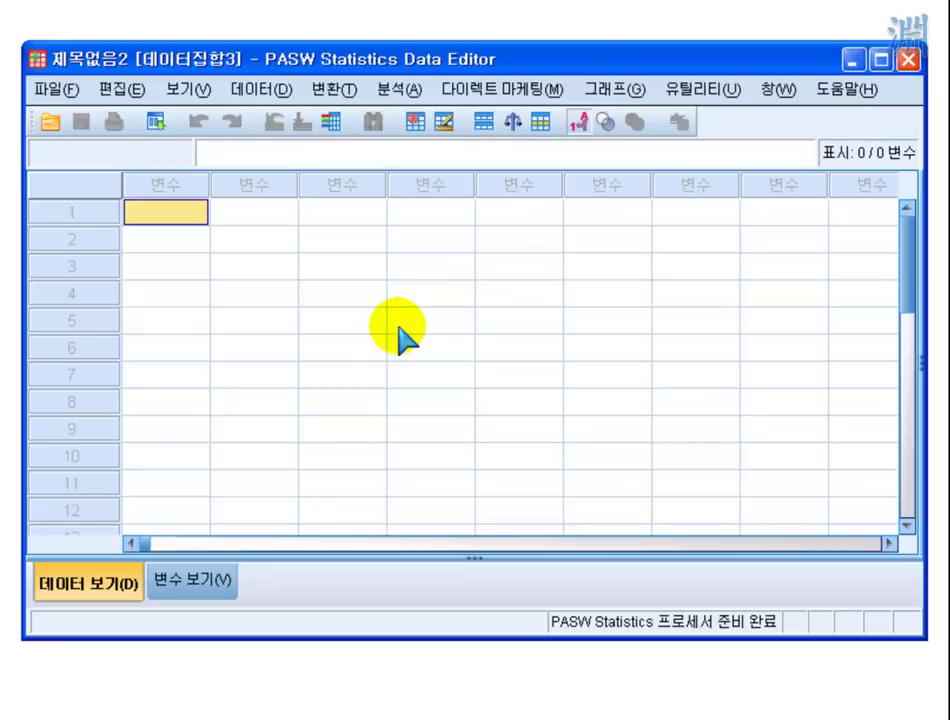
Examine the available variable transformation and data management commands, such as recoding, binning and case sorting
{"action": "left_click", "coordinate": [340, 90]}
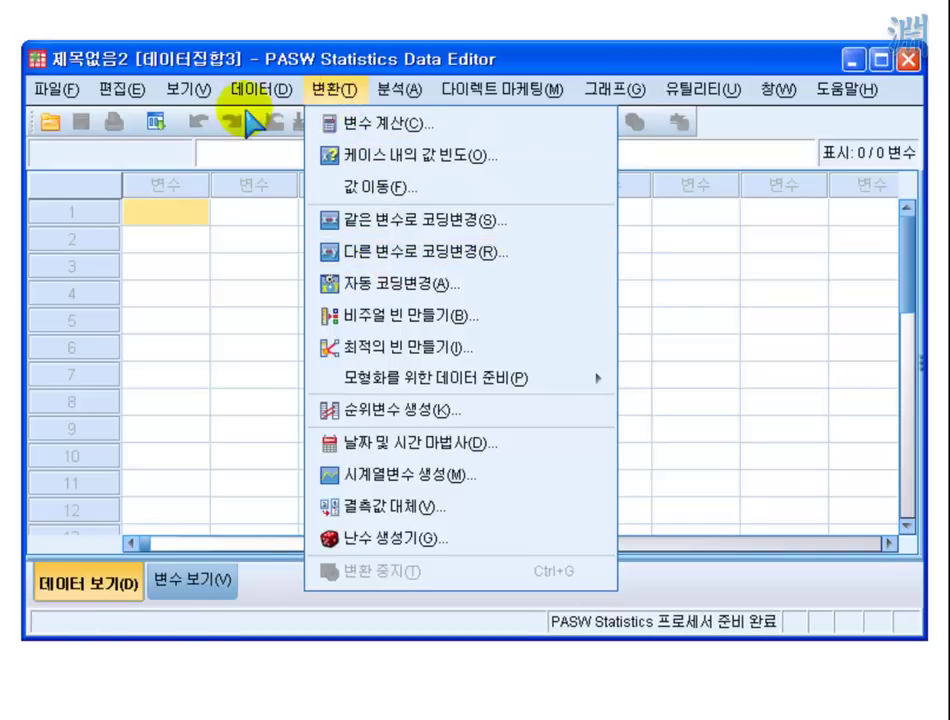
{"action": "mouse_move", "coordinate": [400, 92]}
{"action": "mouse_move", "coordinate": [333, 90]}
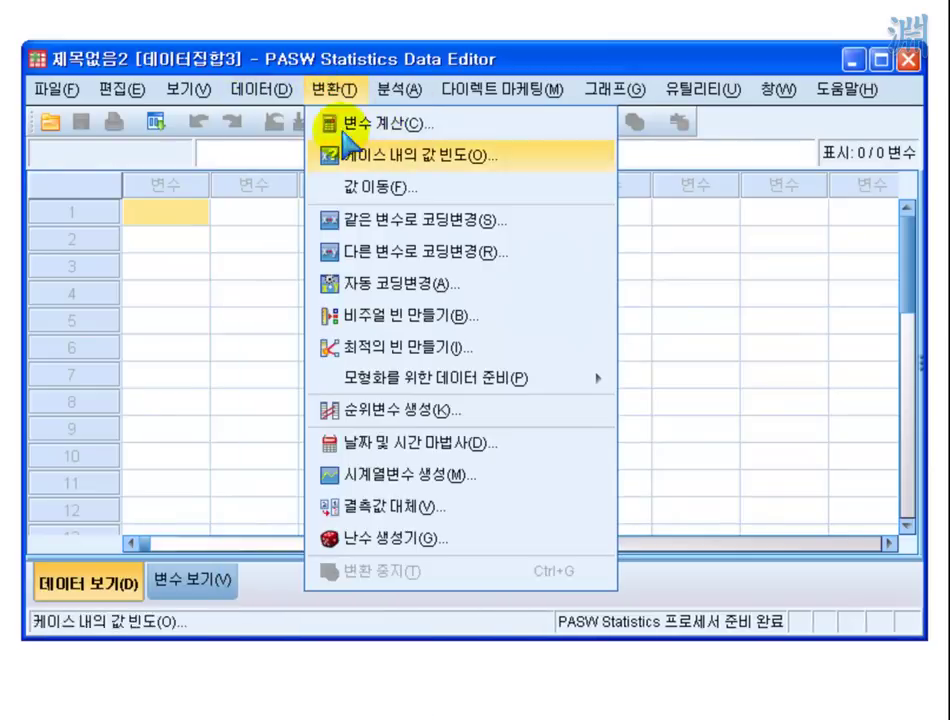
{"action": "mouse_move", "coordinate": [268, 91]}
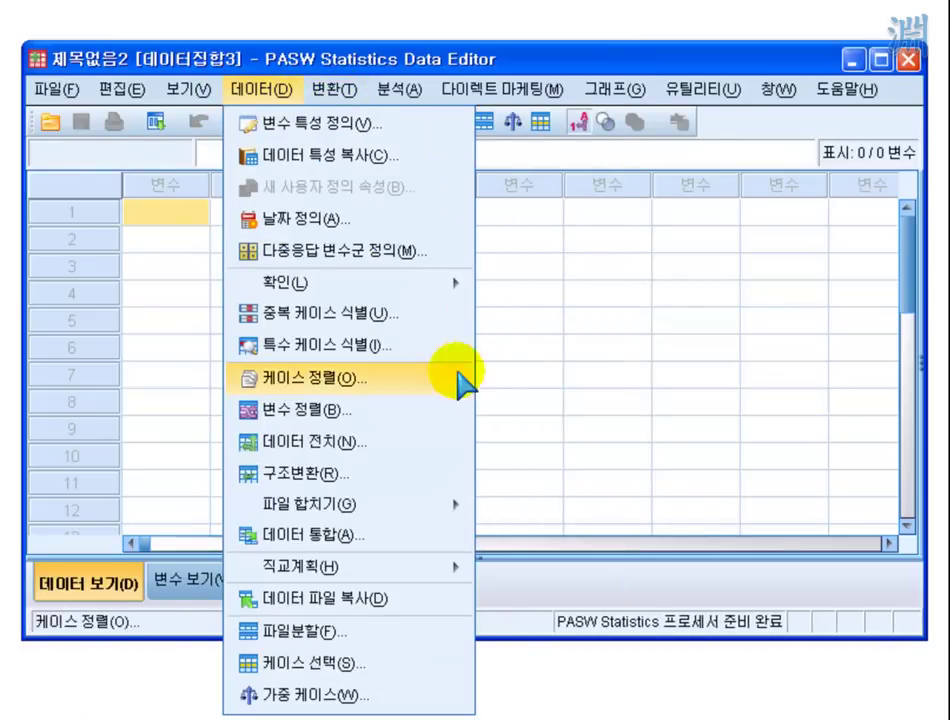
{"action": "mouse_move", "coordinate": [396, 290]}
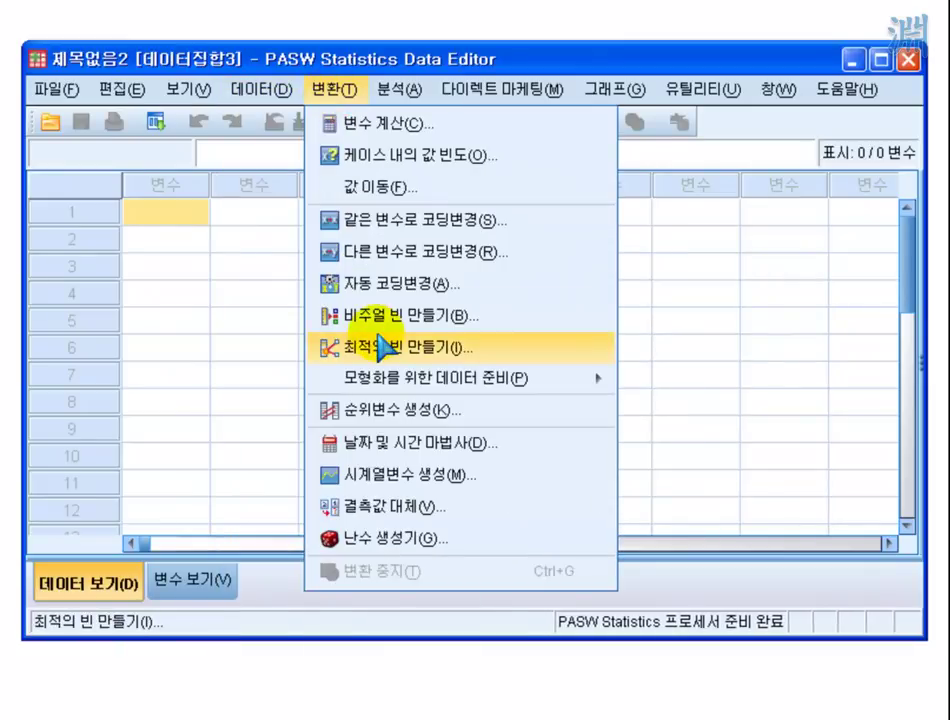
{"action": "mouse_move", "coordinate": [385, 386]}
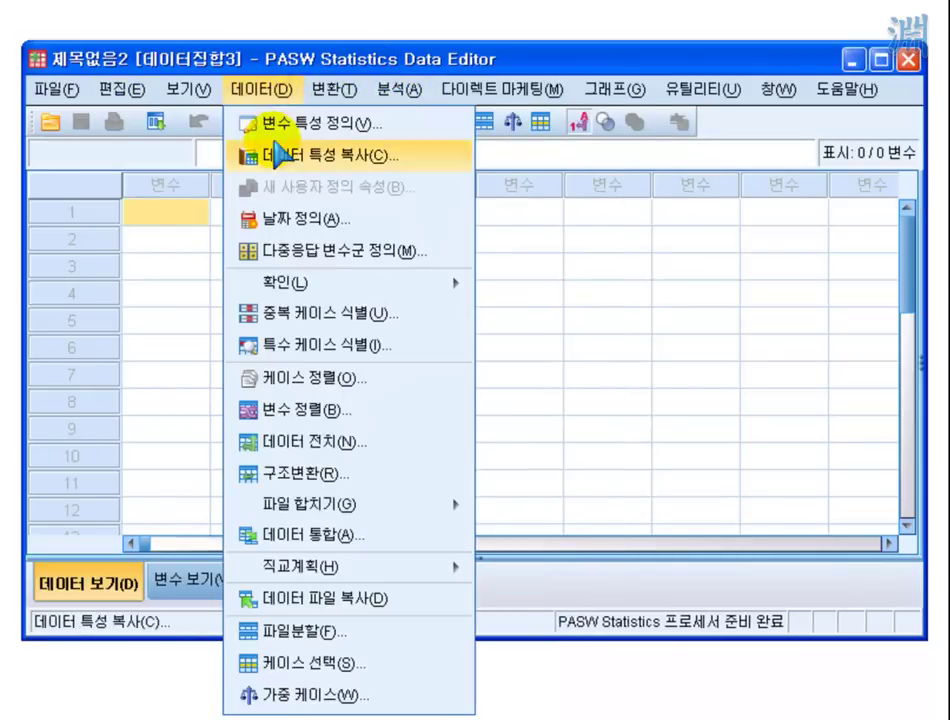
{"action": "mouse_move", "coordinate": [327, 89]}
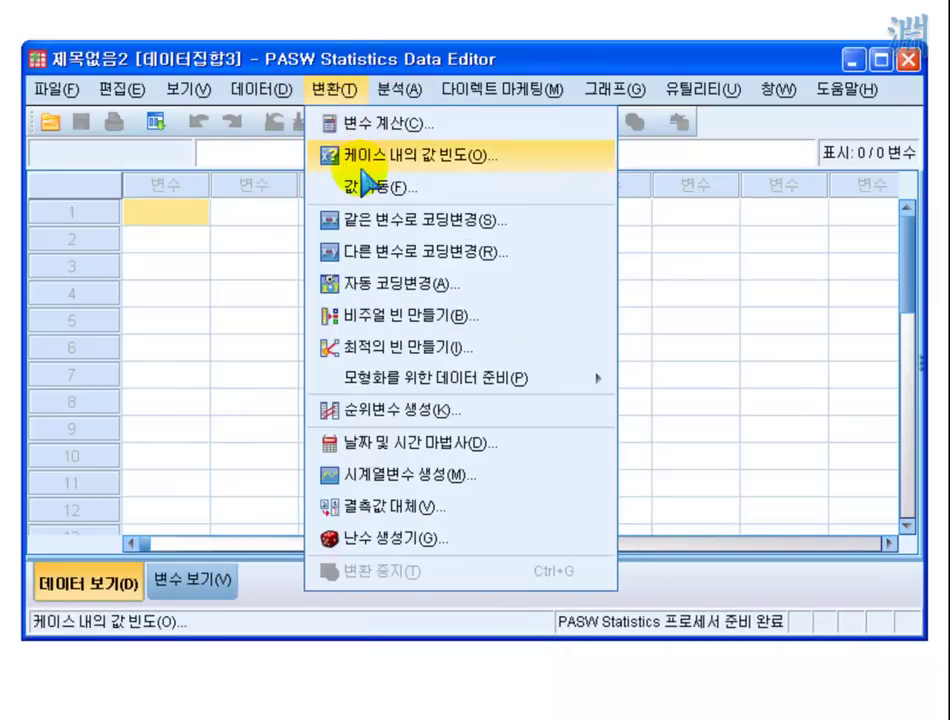
{"action": "mouse_move", "coordinate": [392, 89]}
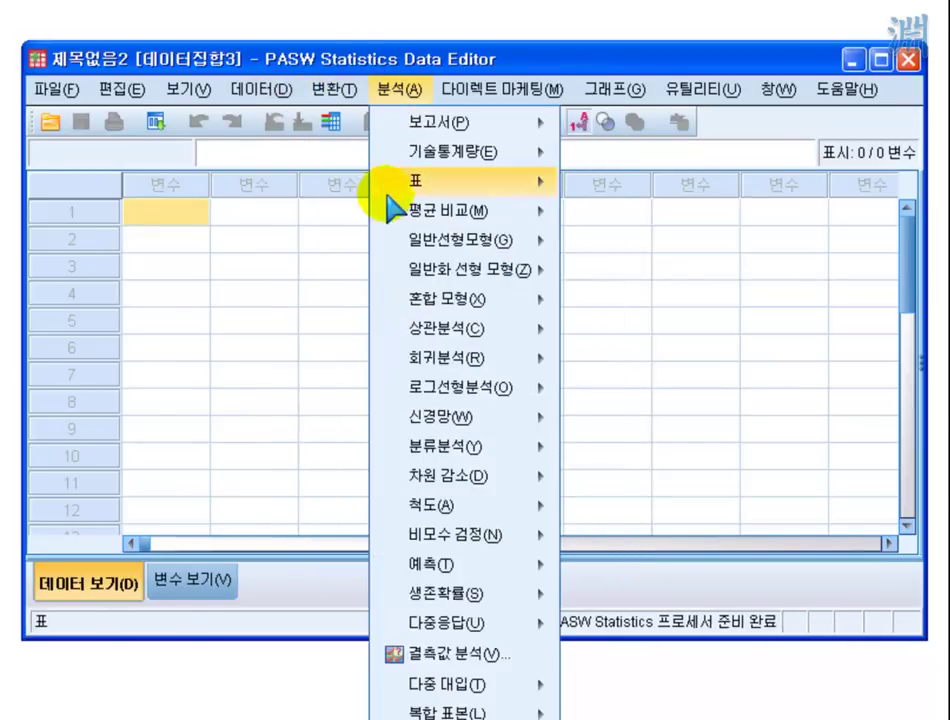
{"action": "mouse_move", "coordinate": [402, 330]}
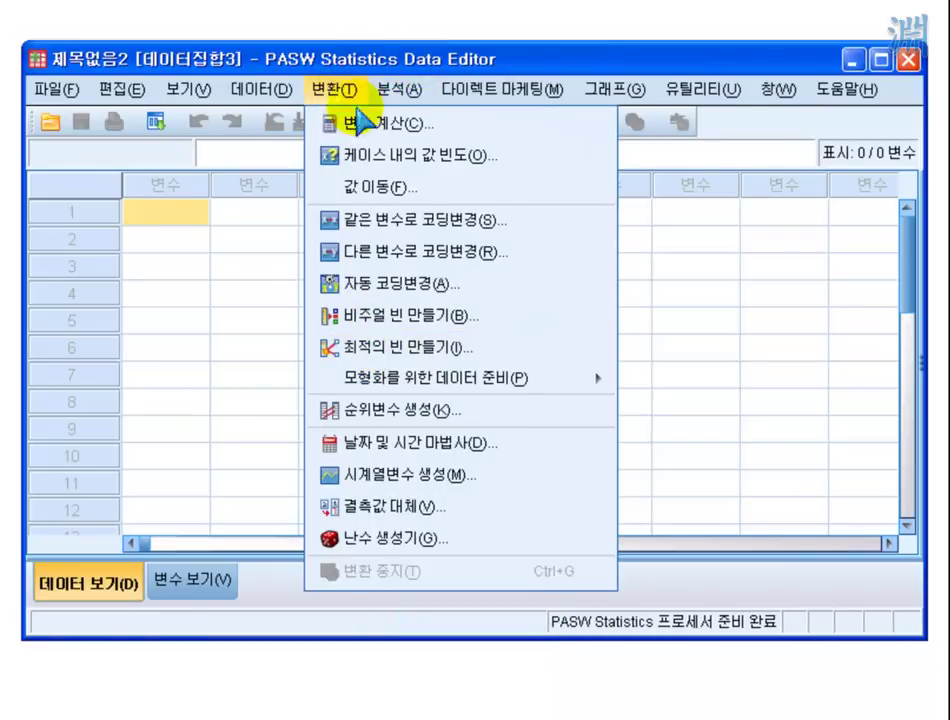
{"action": "mouse_move", "coordinate": [258, 90]}
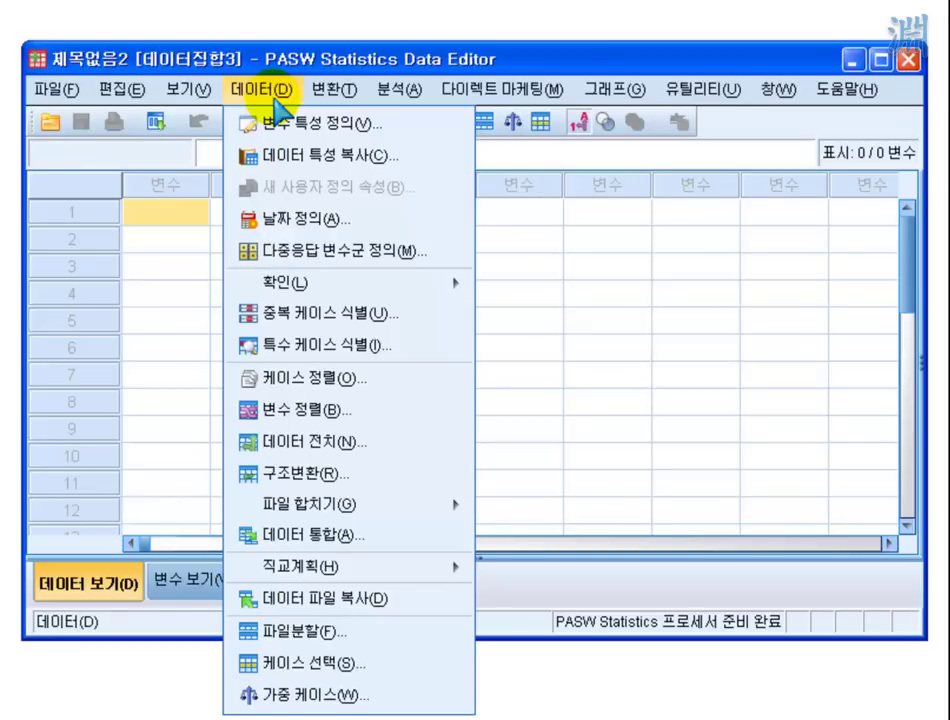
Examine the available statistical procedures, including mean comparison, correlation, regression and loglinear analysis, alongside the variable recoding commands
{"action": "mouse_move", "coordinate": [399, 92]}
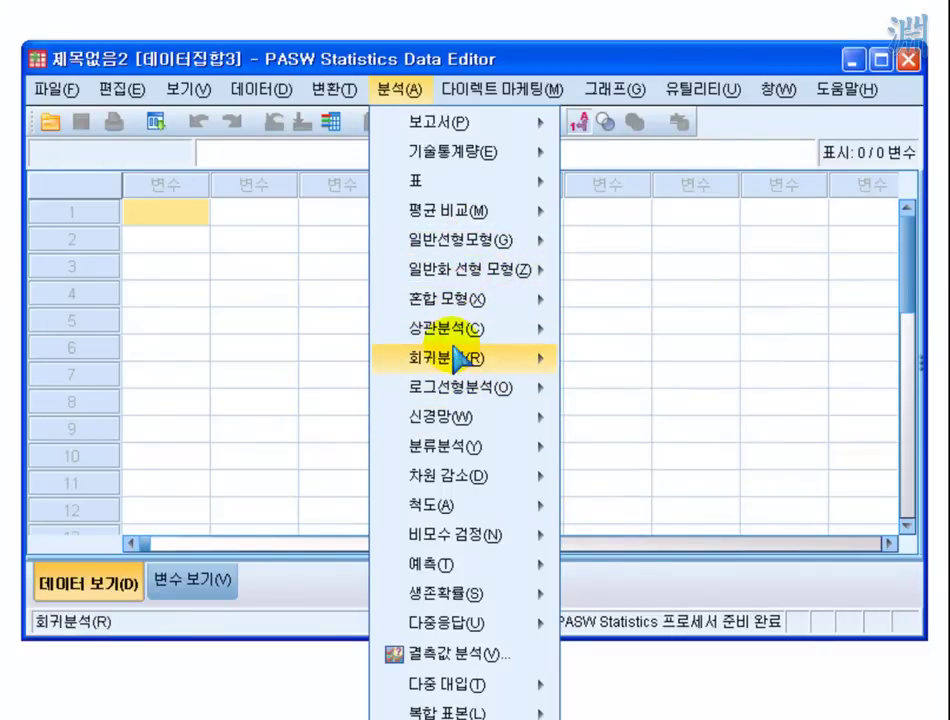
{"action": "mouse_move", "coordinate": [458, 358]}
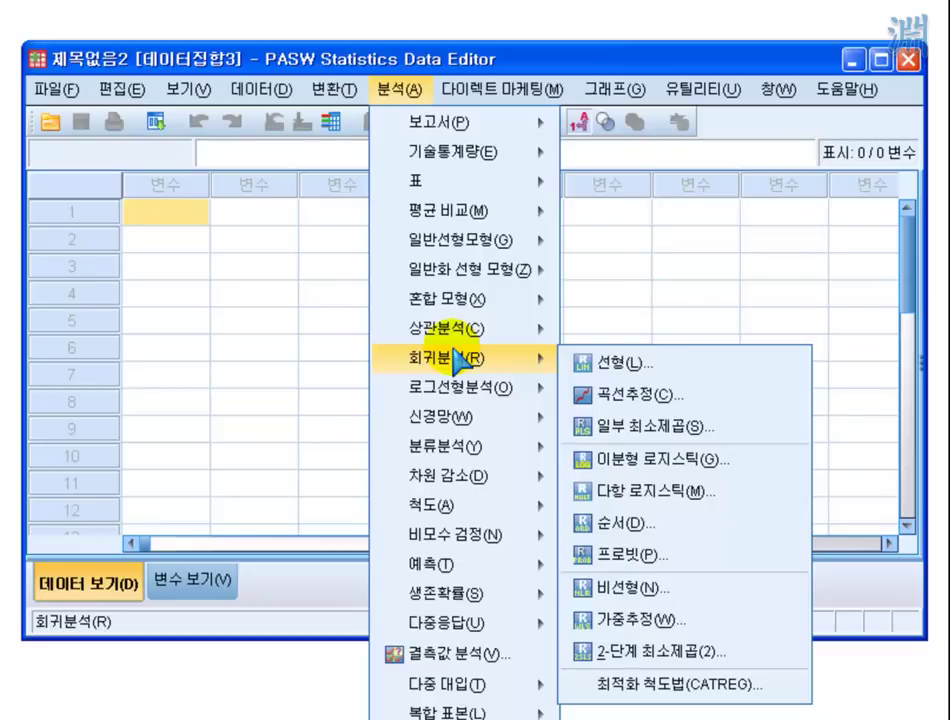
{"action": "mouse_move", "coordinate": [464, 335]}
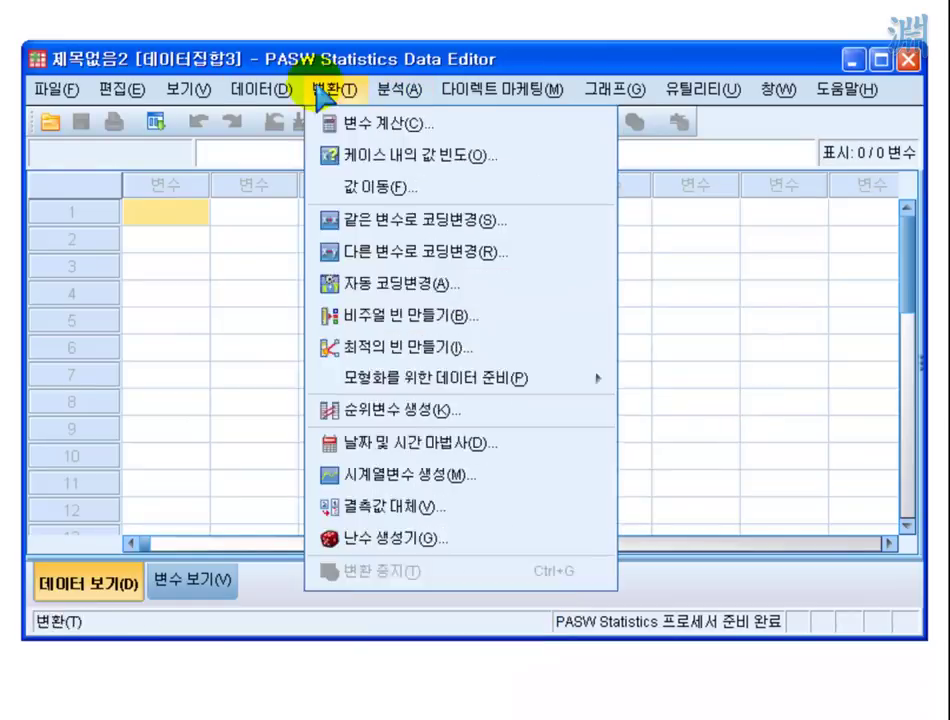
{"action": "mouse_move", "coordinate": [350, 88]}
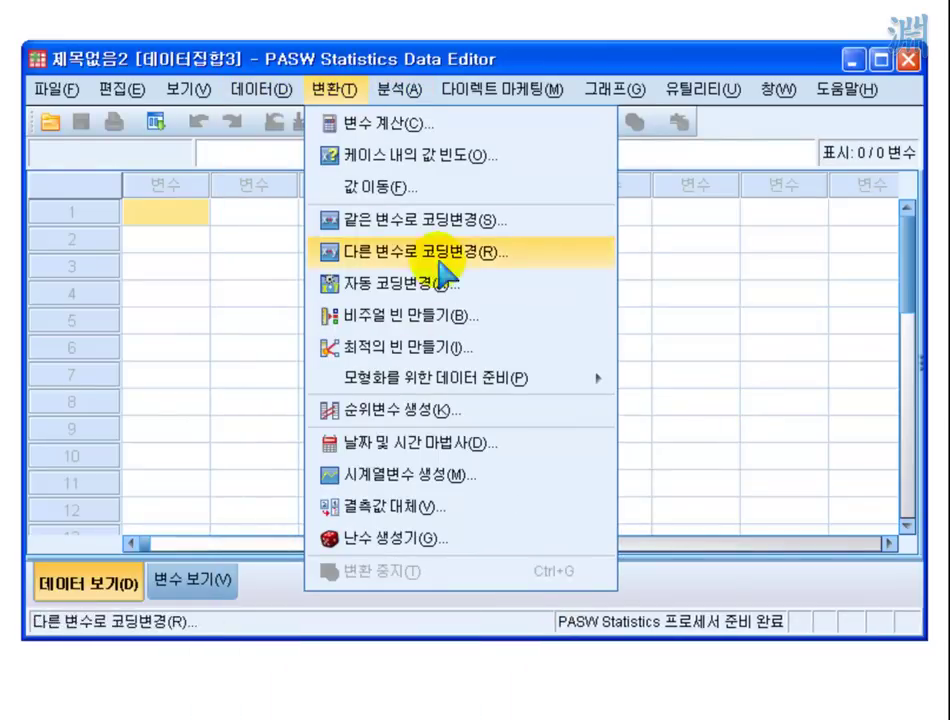
{"action": "mouse_move", "coordinate": [261, 89]}
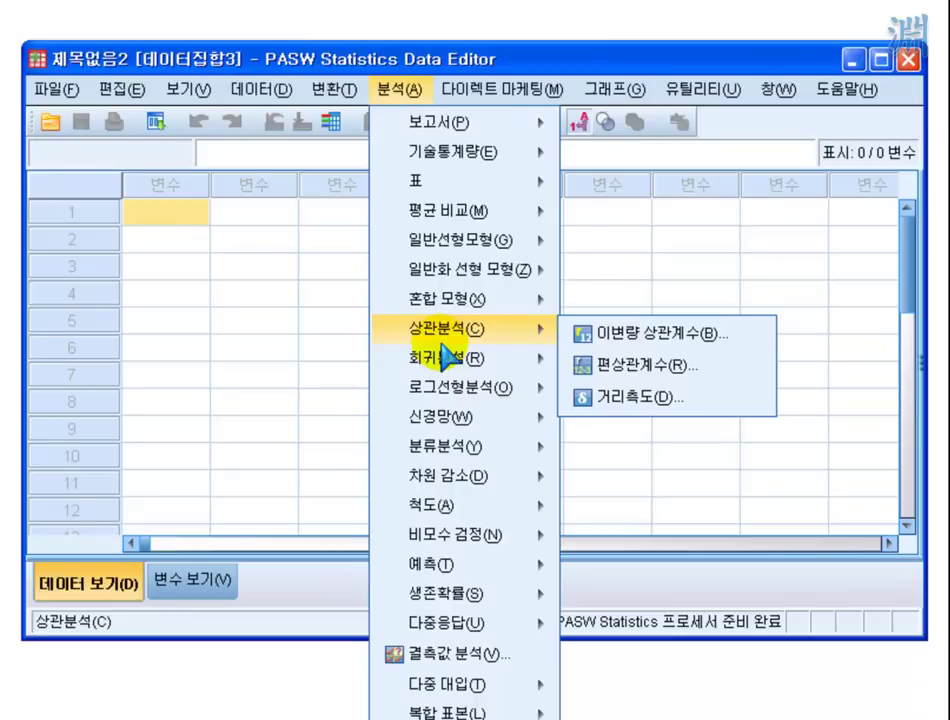
{"action": "mouse_move", "coordinate": [470, 478]}
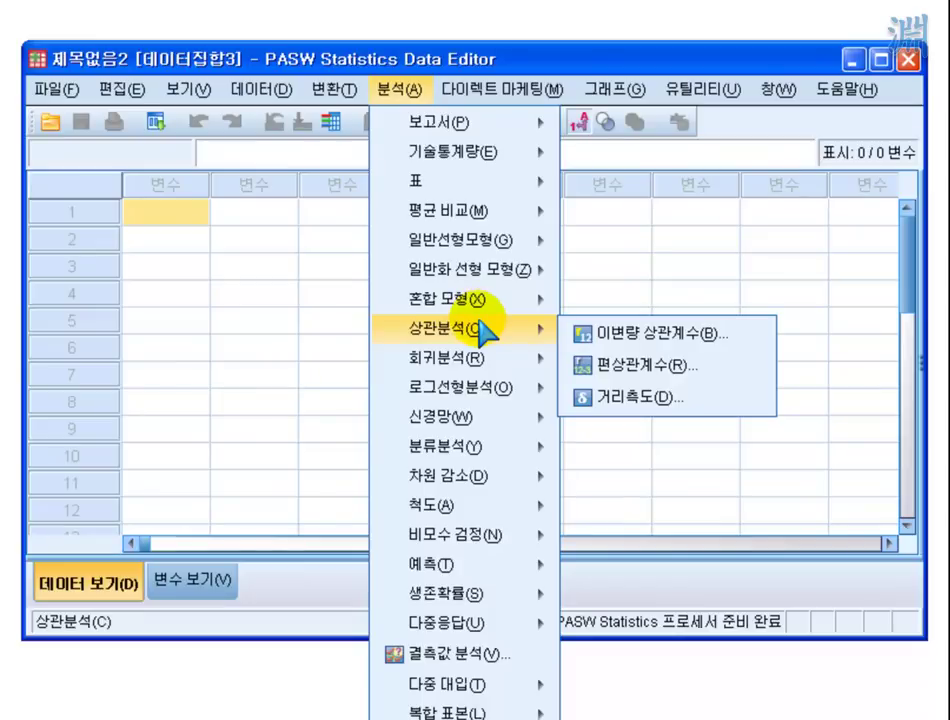
{"action": "mouse_move", "coordinate": [485, 362]}
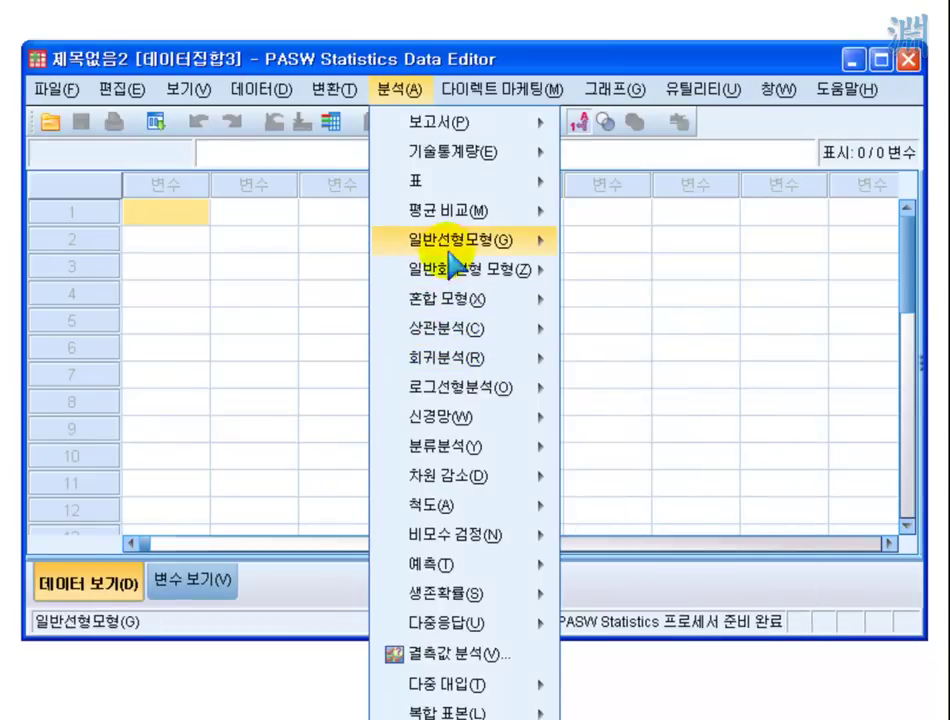
{"action": "mouse_move", "coordinate": [449, 195]}
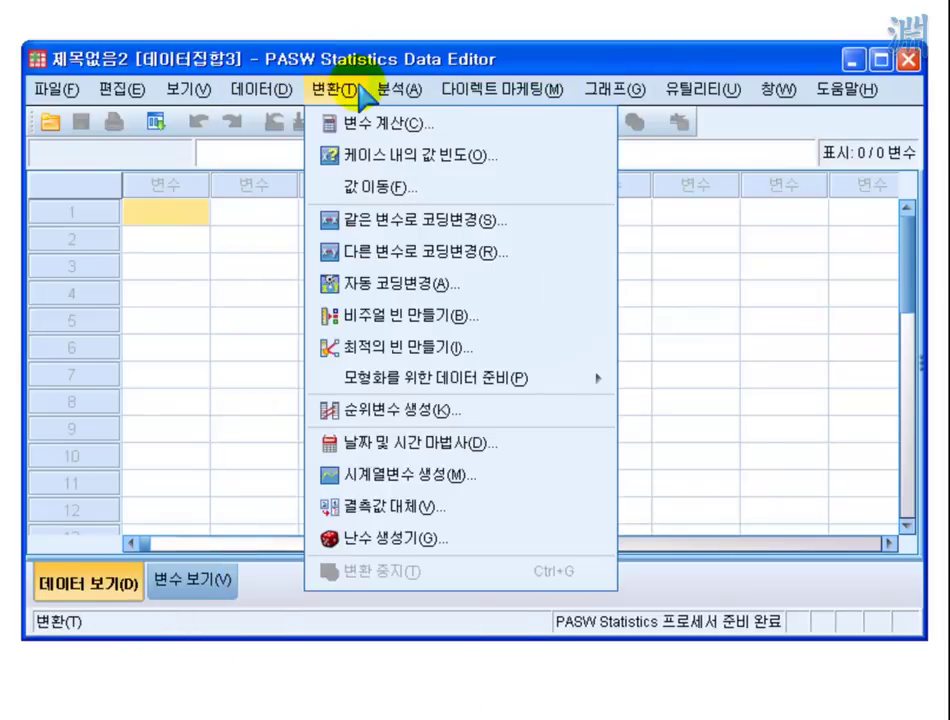
{"action": "mouse_move", "coordinate": [390, 208]}
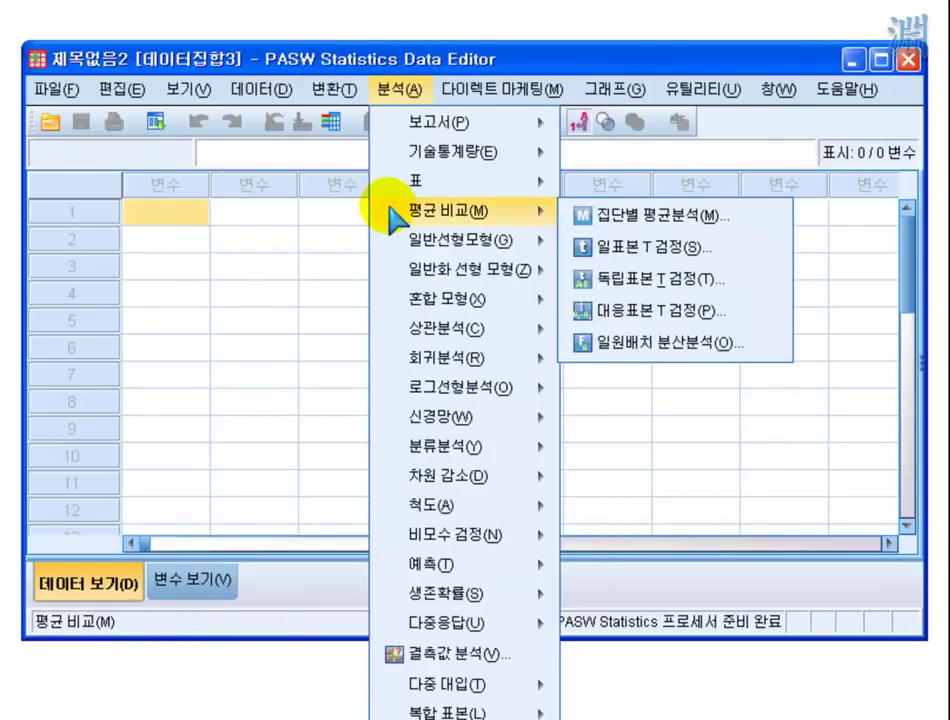
{"action": "mouse_move", "coordinate": [412, 275]}
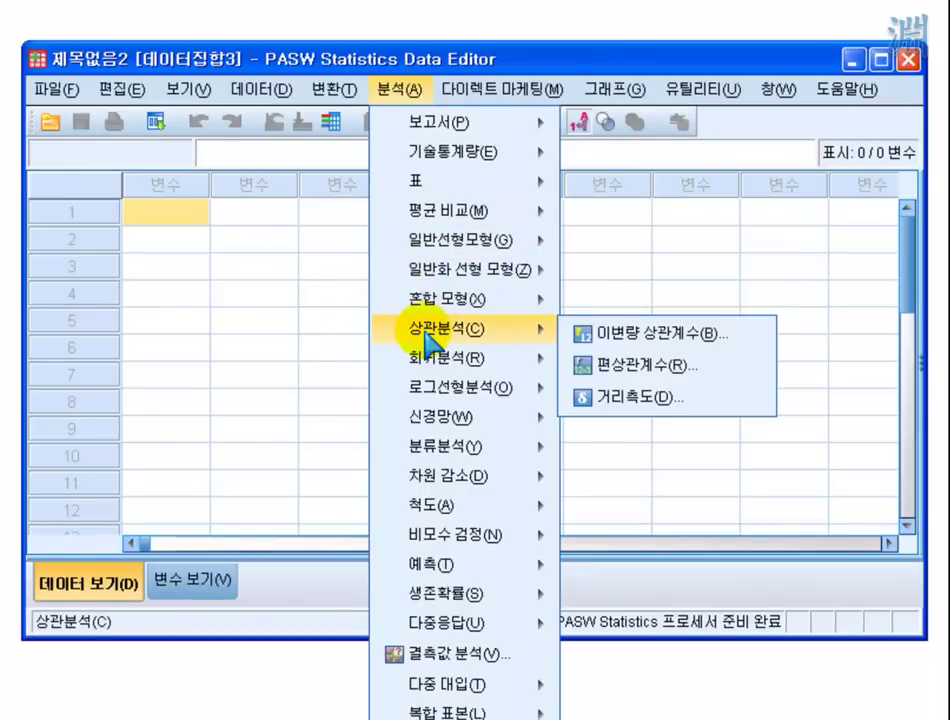
{"action": "mouse_move", "coordinate": [426, 366]}
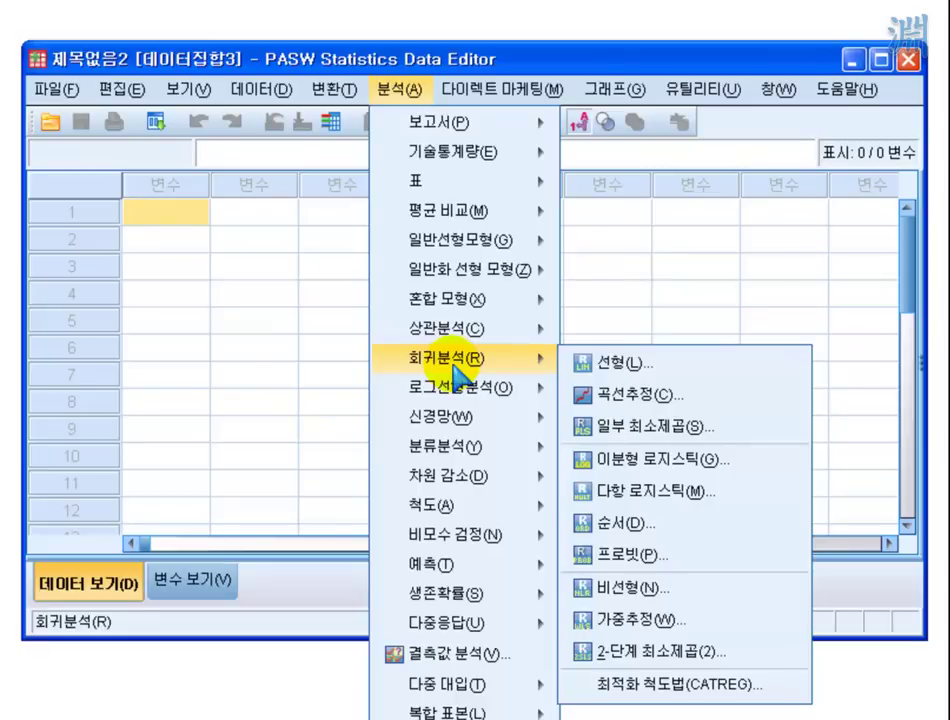
{"action": "left_click", "coordinate": [437, 50]}
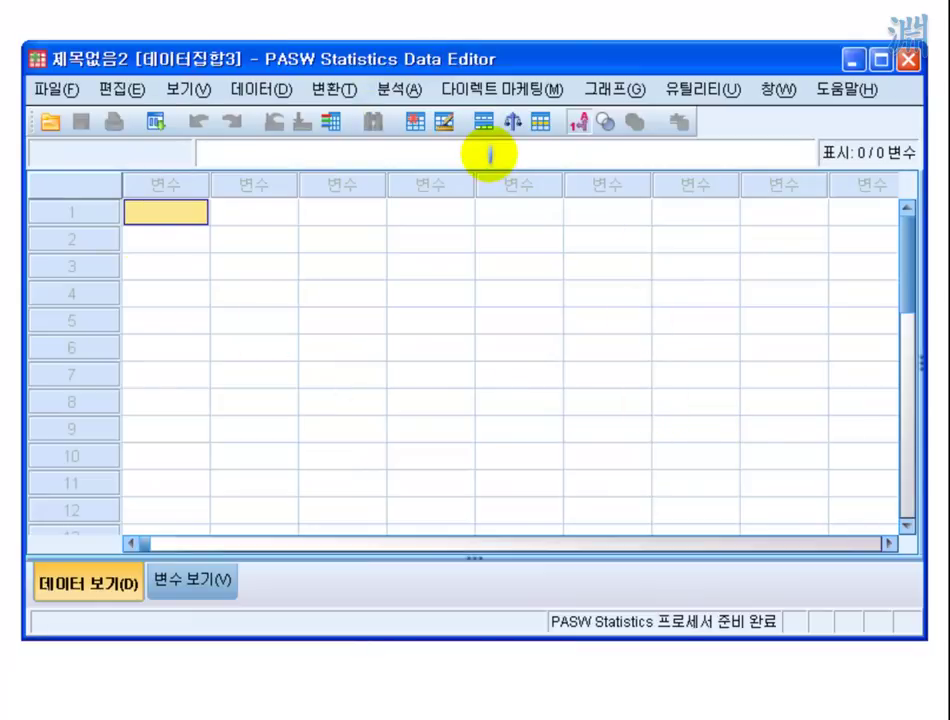
{"action": "left_click", "coordinate": [405, 92]}
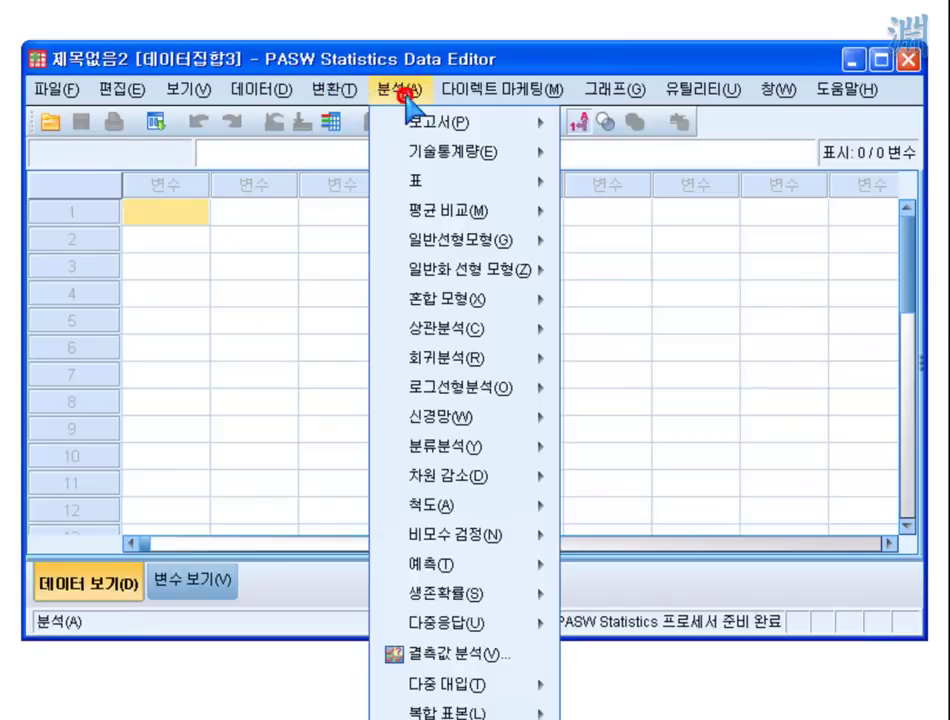
{"action": "mouse_move", "coordinate": [484, 398]}
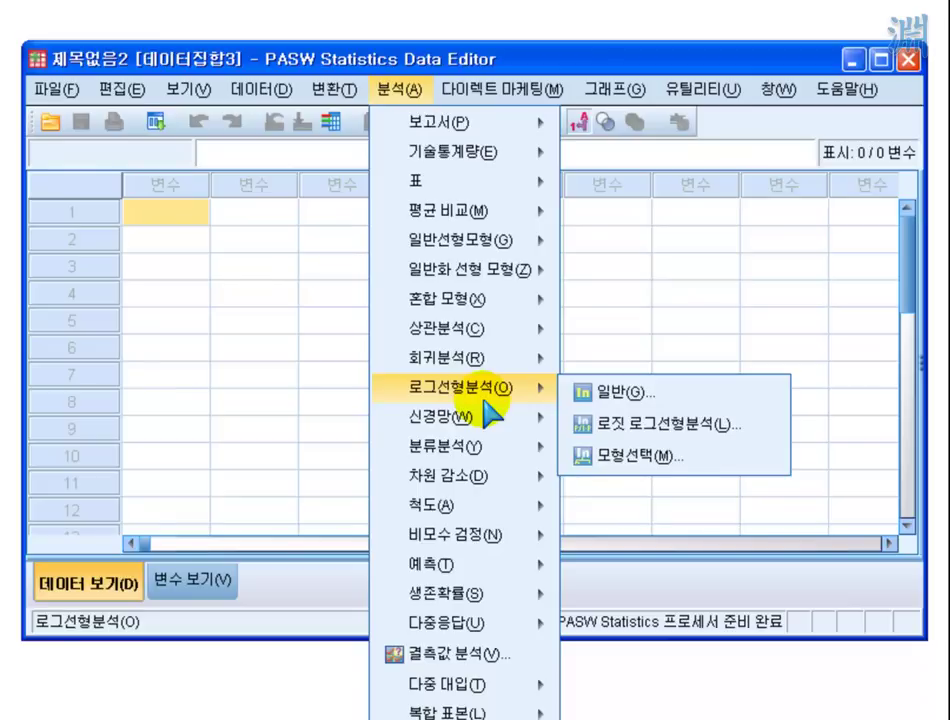
{"action": "left_click", "coordinate": [552, 88]}
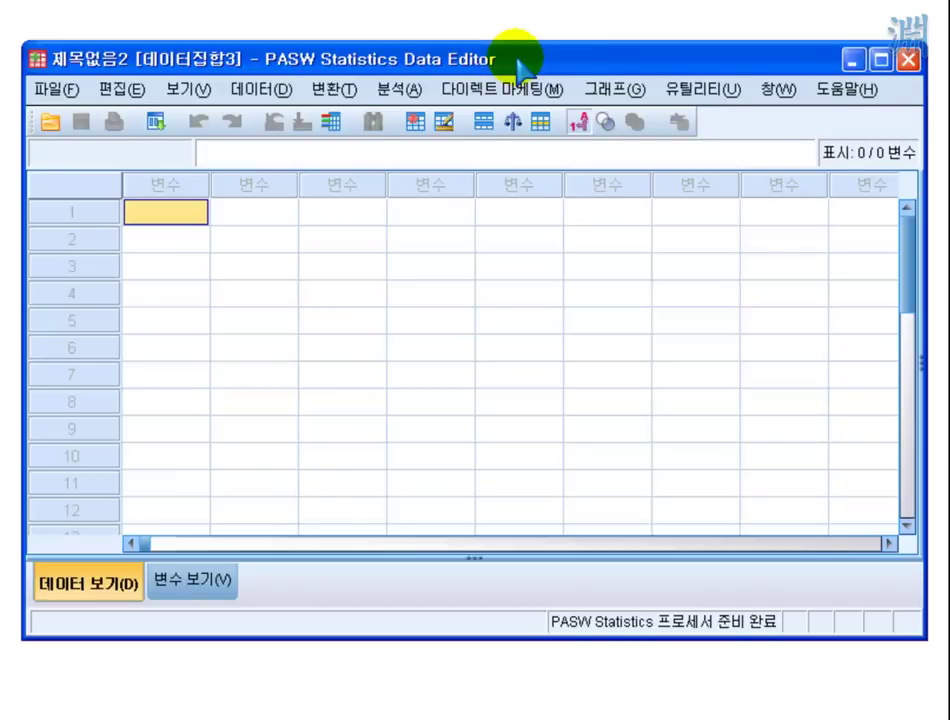
Bring the output Viewer window in front of the Data Editor
{"action": "left_click_drag", "start_coordinate": [517, 60], "coordinate": [540, 46]}
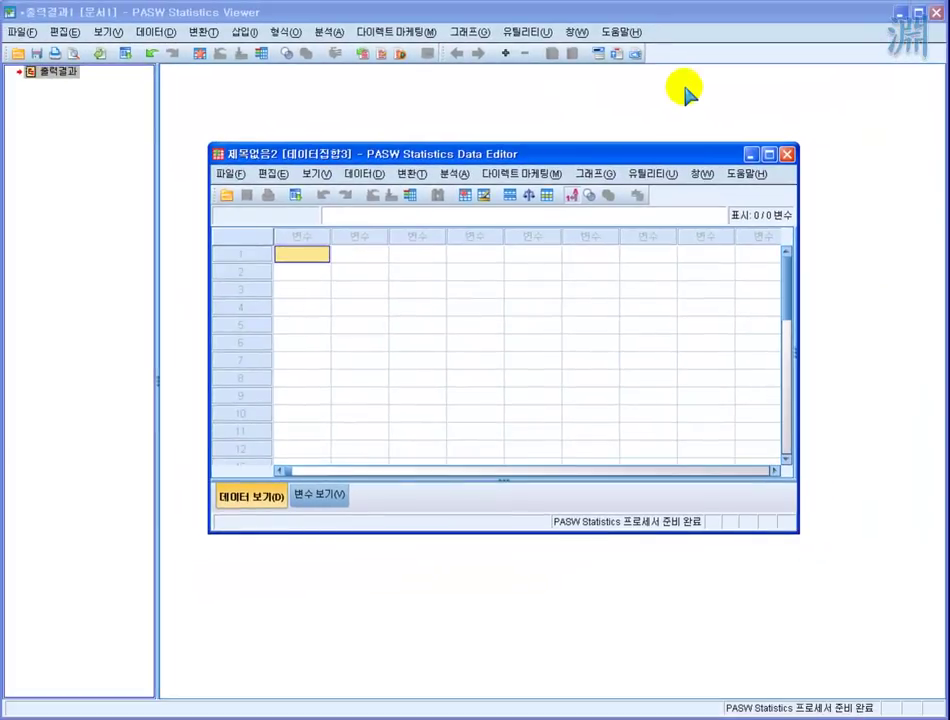
{"action": "left_click", "coordinate": [689, 91]}
{"action": "left_click", "coordinate": [679, 70]}
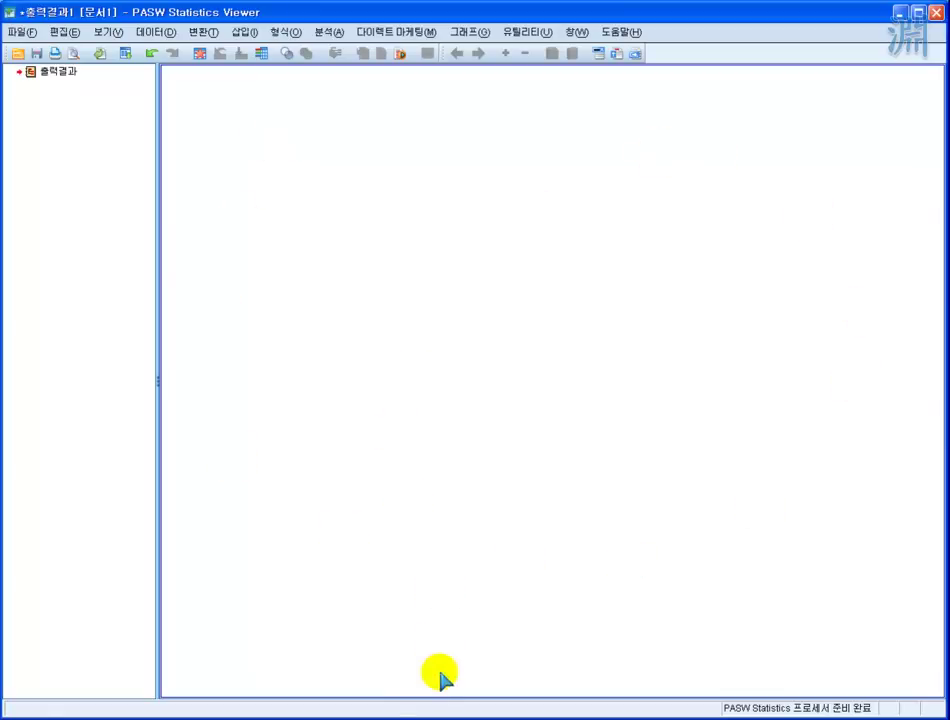
Return to the Data Editor window and examine its commands for files, editing, graphs and help, including the new file types
{"action": "left_click", "coordinate": [440, 714]}
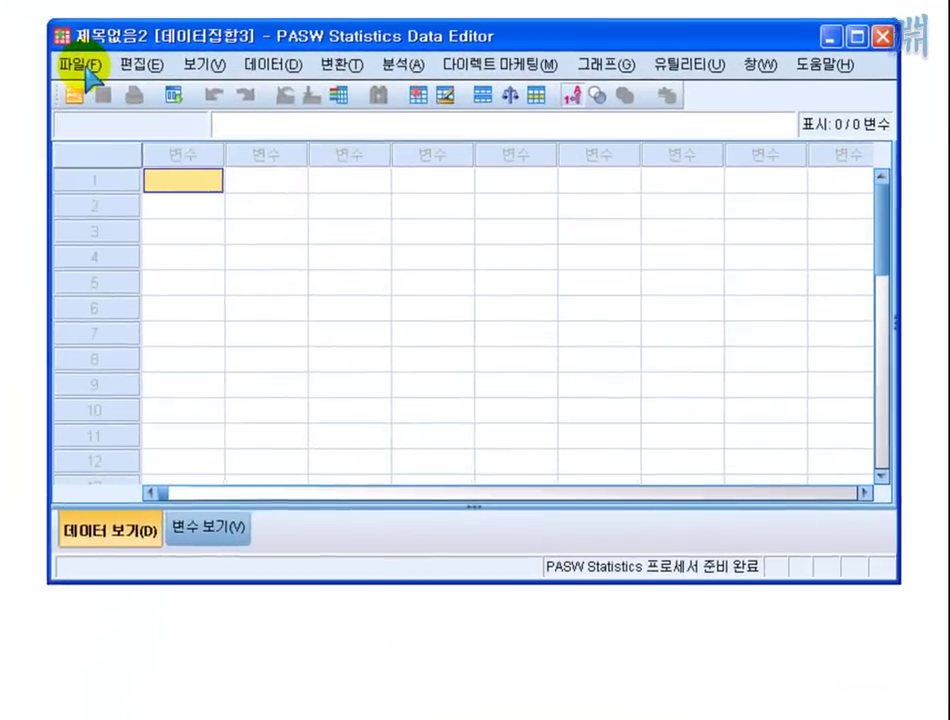
{"action": "left_click", "coordinate": [273, 173]}
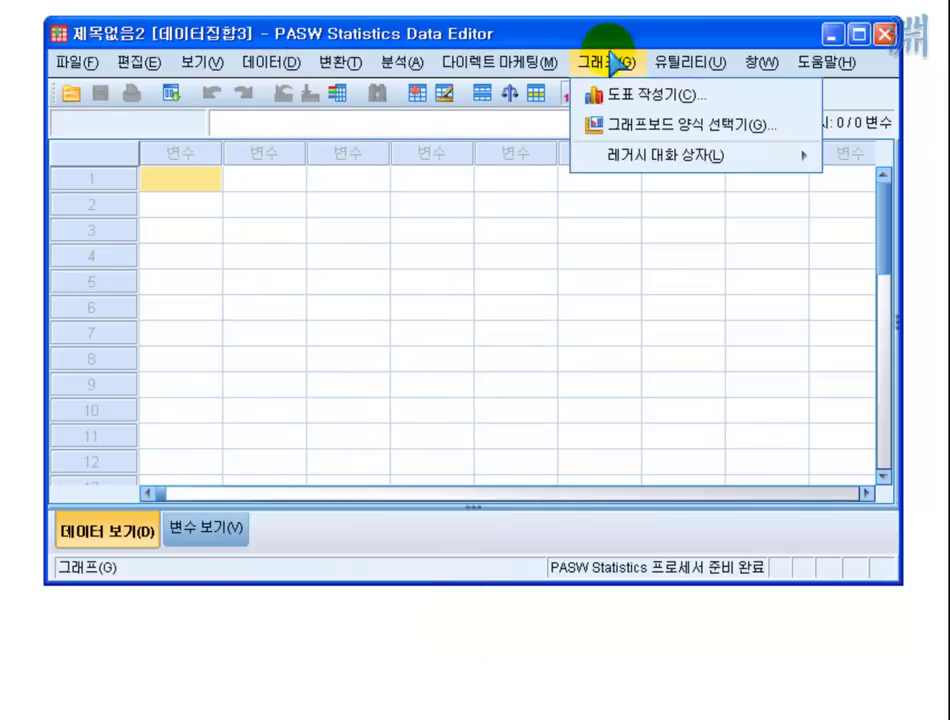
{"action": "mouse_move", "coordinate": [159, 70]}
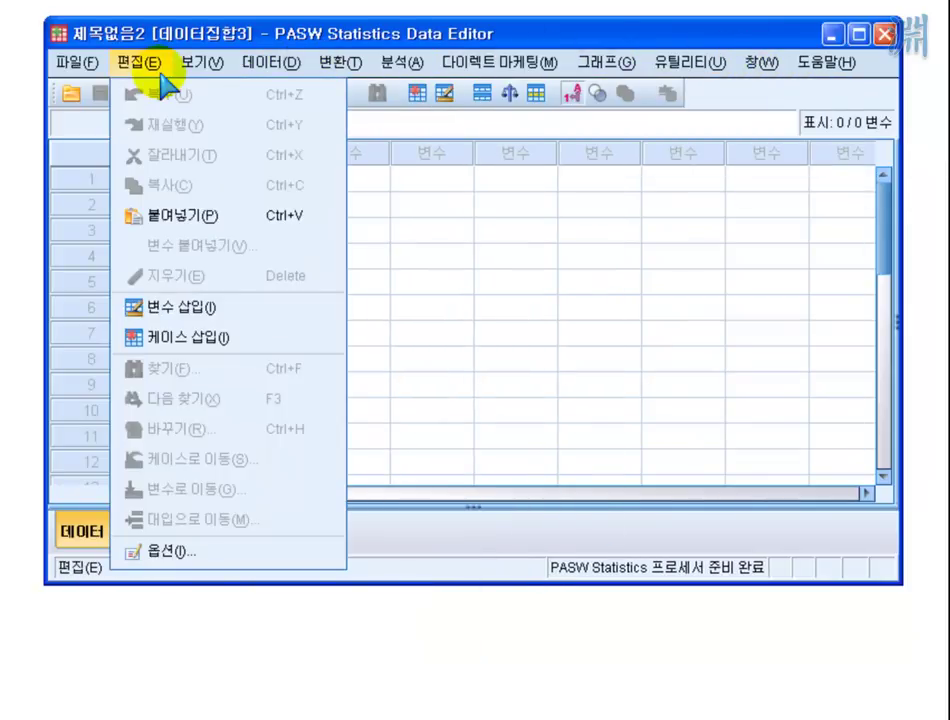
{"action": "mouse_move", "coordinate": [97, 73]}
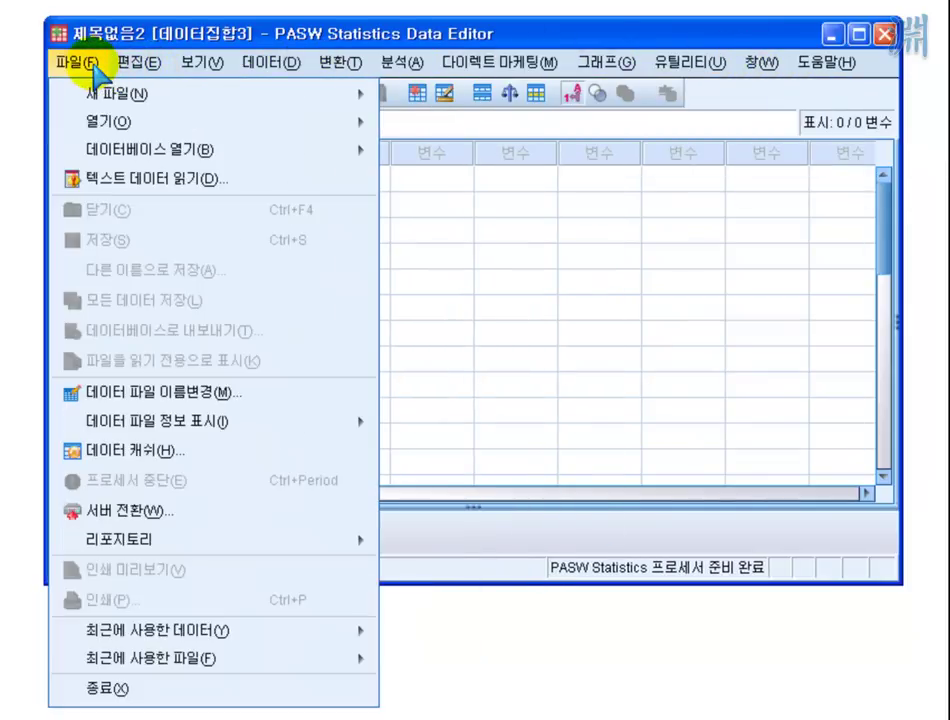
{"action": "mouse_move", "coordinate": [132, 102]}
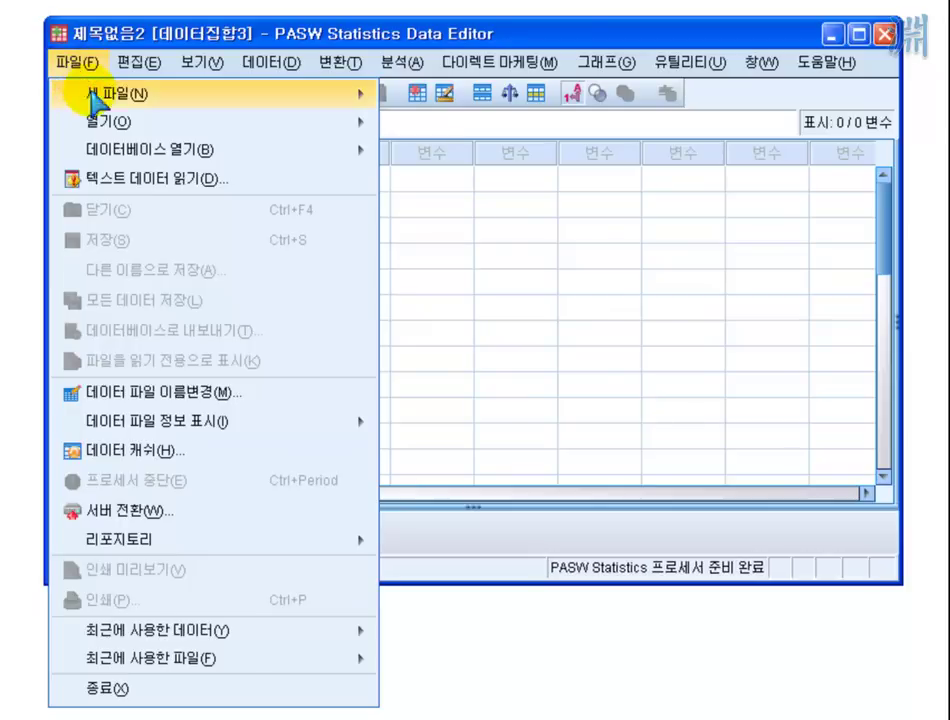
{"action": "mouse_move", "coordinate": [100, 100]}
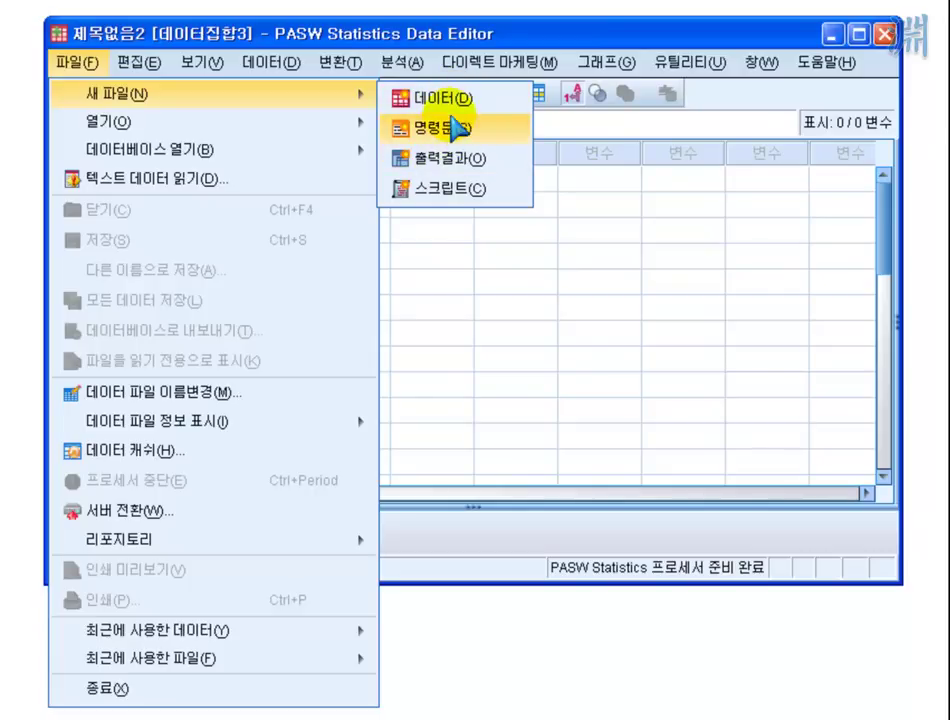
{"action": "mouse_move", "coordinate": [187, 75]}
{"action": "mouse_move", "coordinate": [537, 44]}
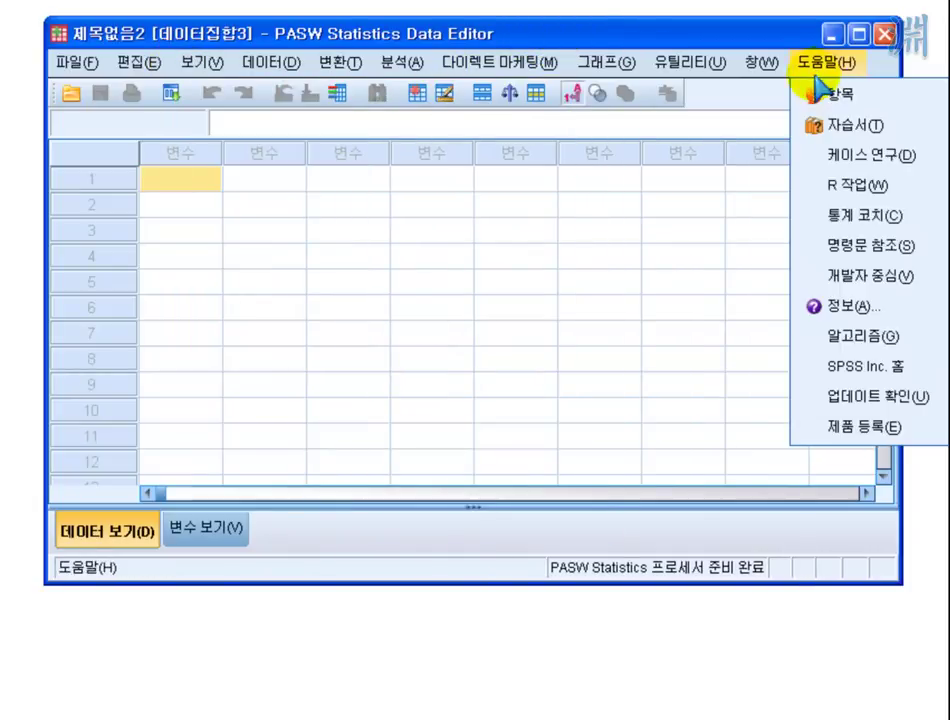
{"action": "mouse_move", "coordinate": [70, 62]}
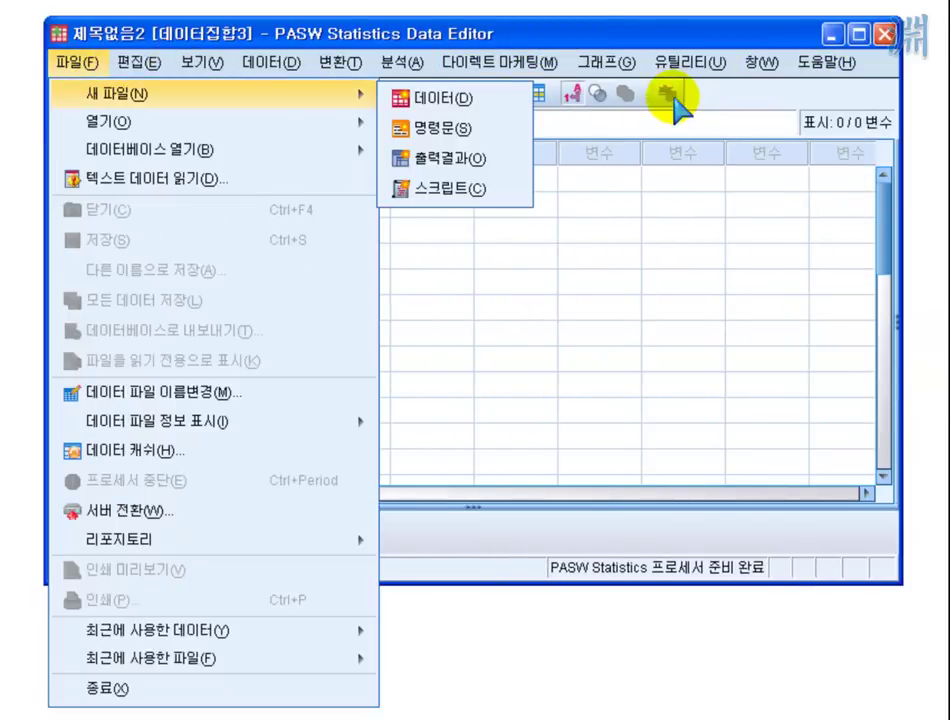
{"action": "left_click", "coordinate": [697, 91]}
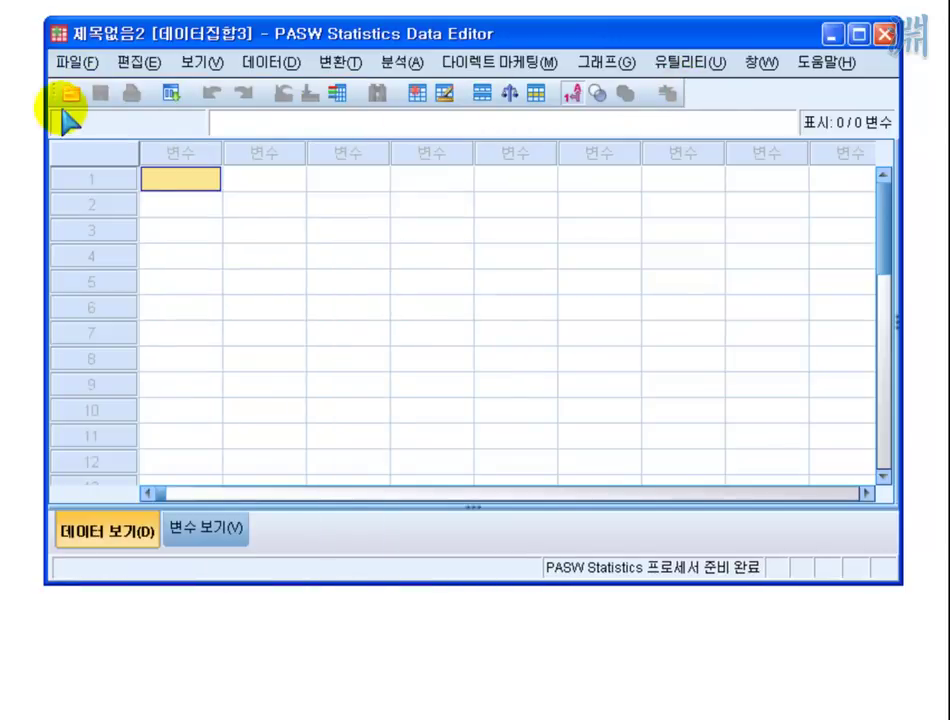
Undock the Data Editor toolbar (데이터 편집기) into a floating window and hide it
{"action": "left_click_drag", "start_coordinate": [52, 92], "coordinate": [377, 200]}
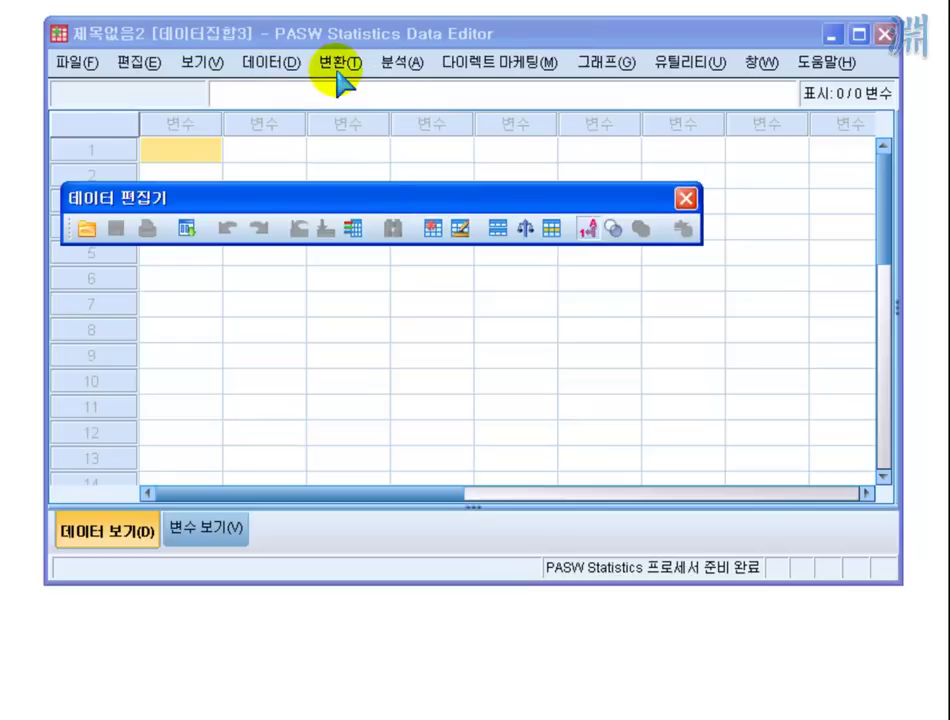
{"action": "left_click", "coordinate": [210, 64]}
{"action": "mouse_move", "coordinate": [240, 126]}
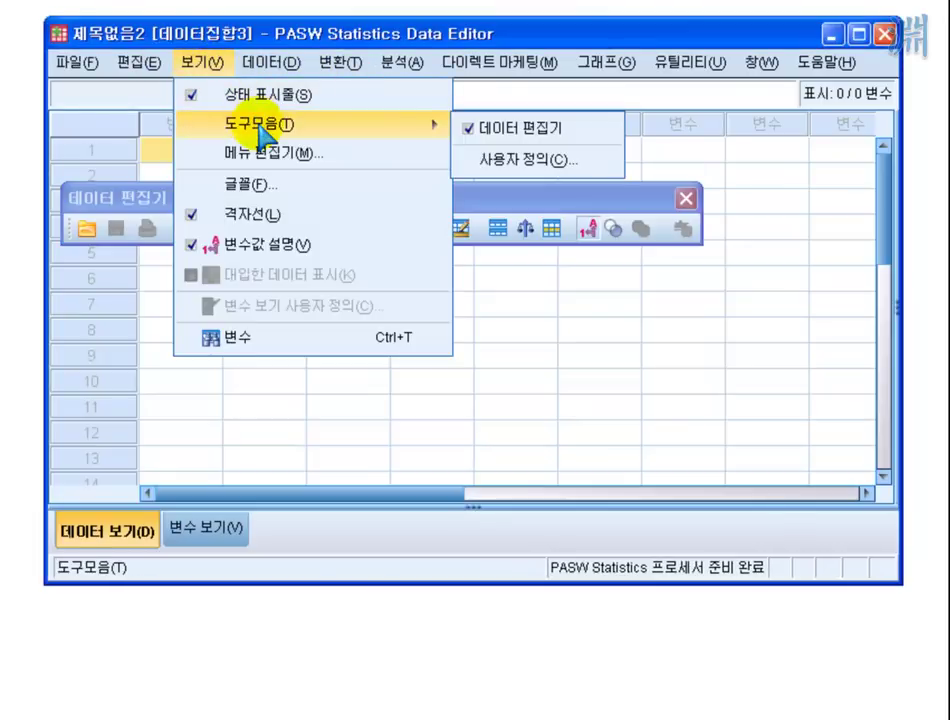
{"action": "left_click", "coordinate": [540, 142]}
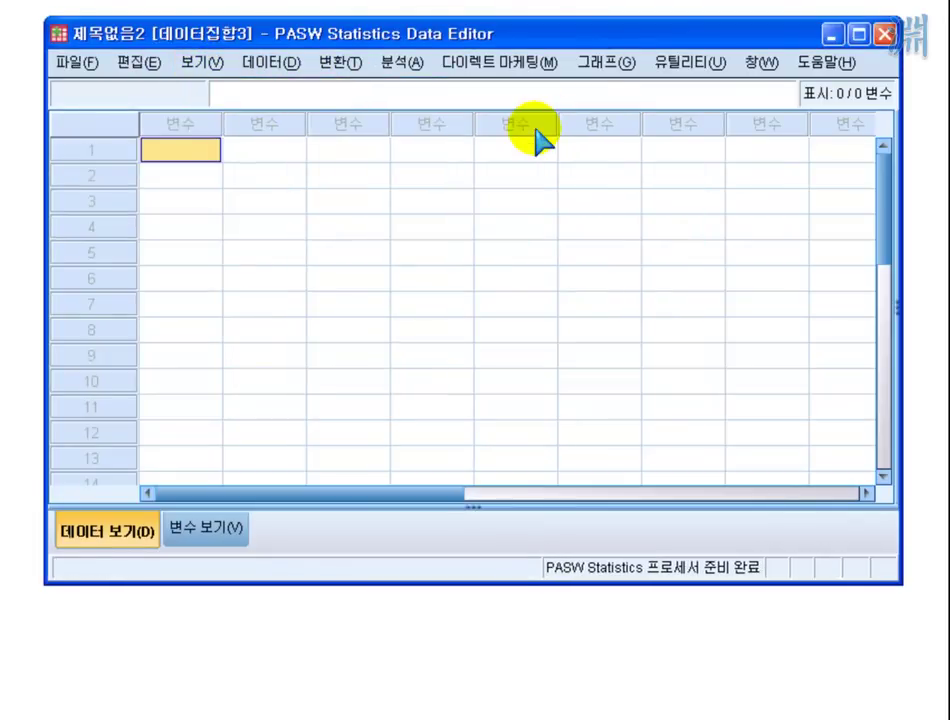
Turn the display of the hidden Data Editor toolbar (데이터 편집기) back on
{"action": "left_click", "coordinate": [203, 62]}
{"action": "mouse_move", "coordinate": [240, 127]}
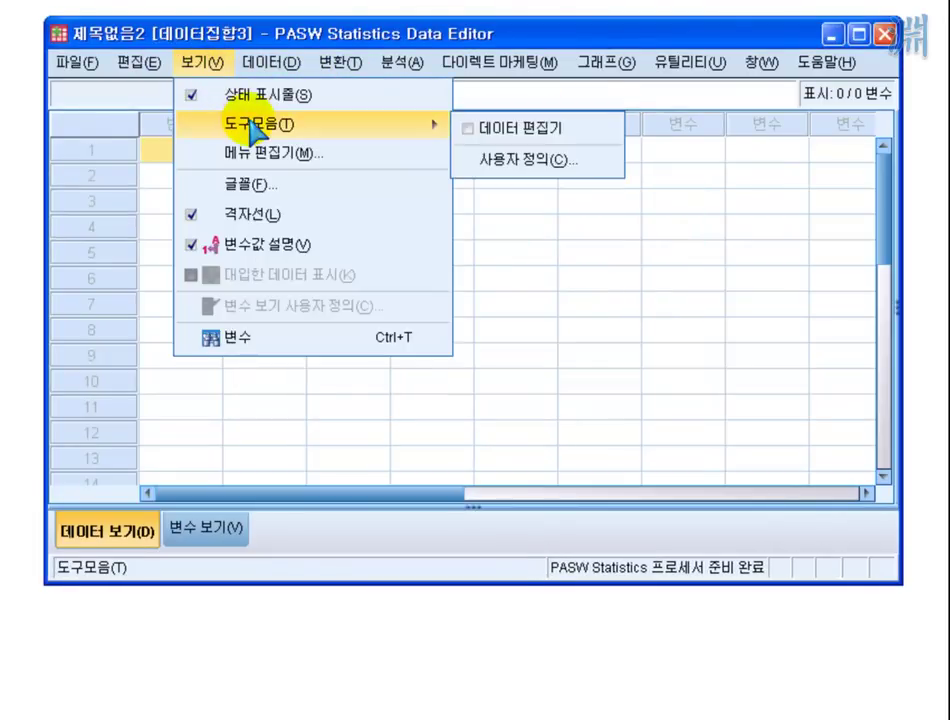
{"action": "left_click", "coordinate": [487, 126]}
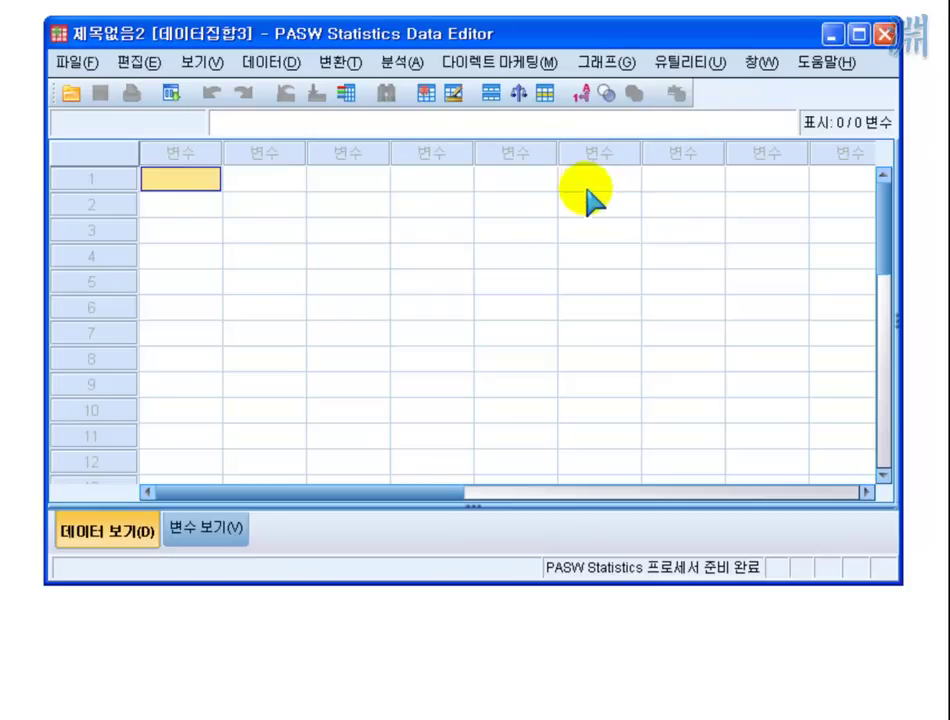
Examine the list of recently used procedures, such as histogram, descriptives and frequencies, and close it
{"action": "left_click", "coordinate": [171, 95]}
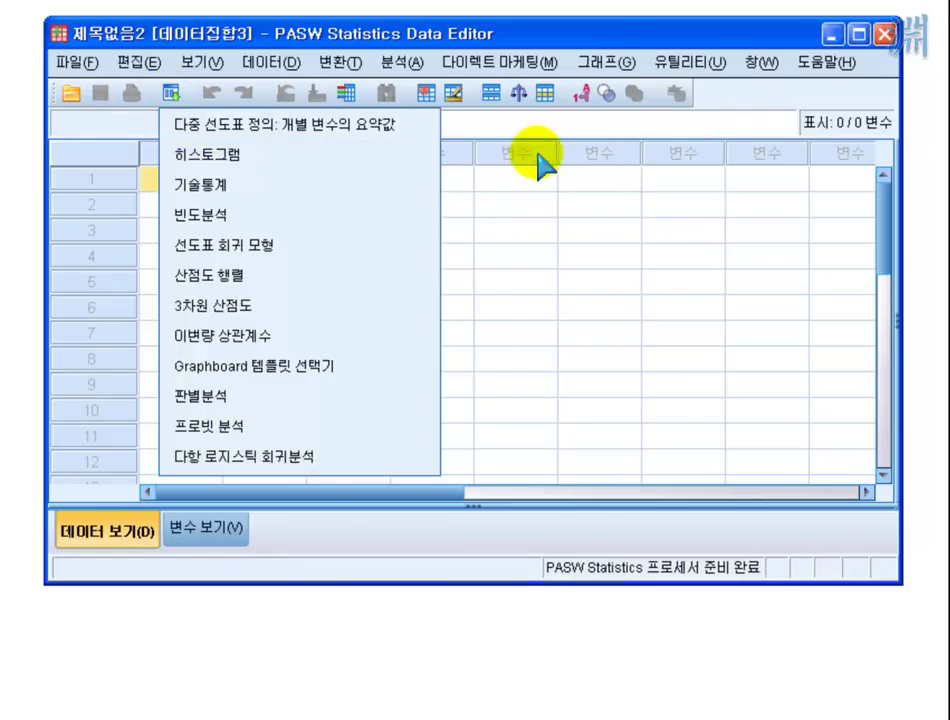
{"action": "left_click", "coordinate": [578, 100]}
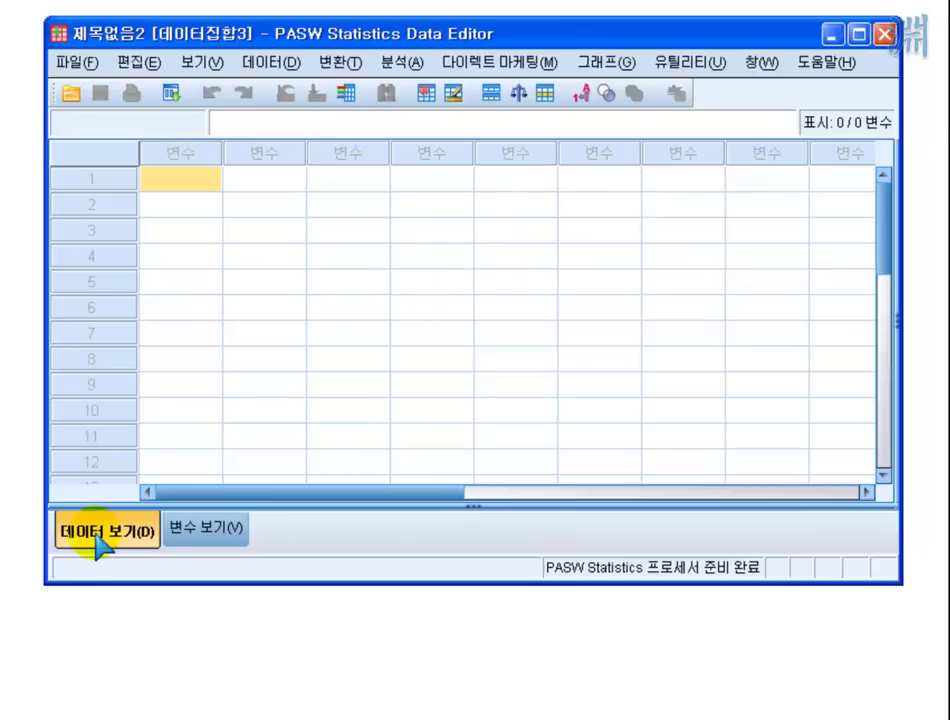
Inspect the attribute columns in Variable View (변수 보기) and return to Data View (데이터 보기)
{"action": "left_click", "coordinate": [207, 530]}
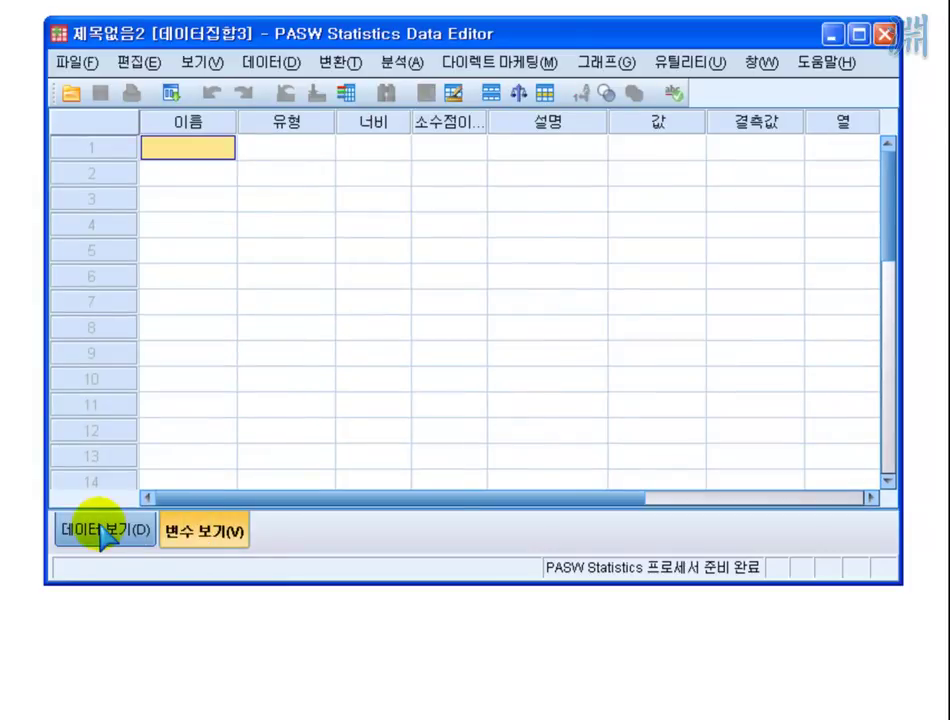
{"action": "left_click", "coordinate": [103, 530]}
{"action": "left_click", "coordinate": [195, 530]}
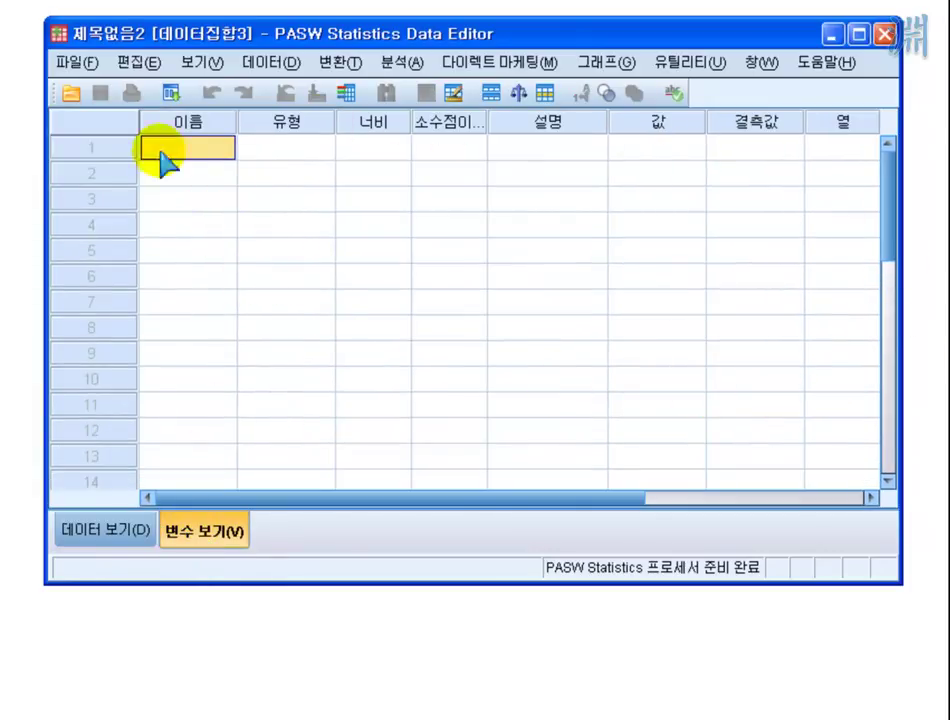
{"action": "left_click", "coordinate": [131, 533]}
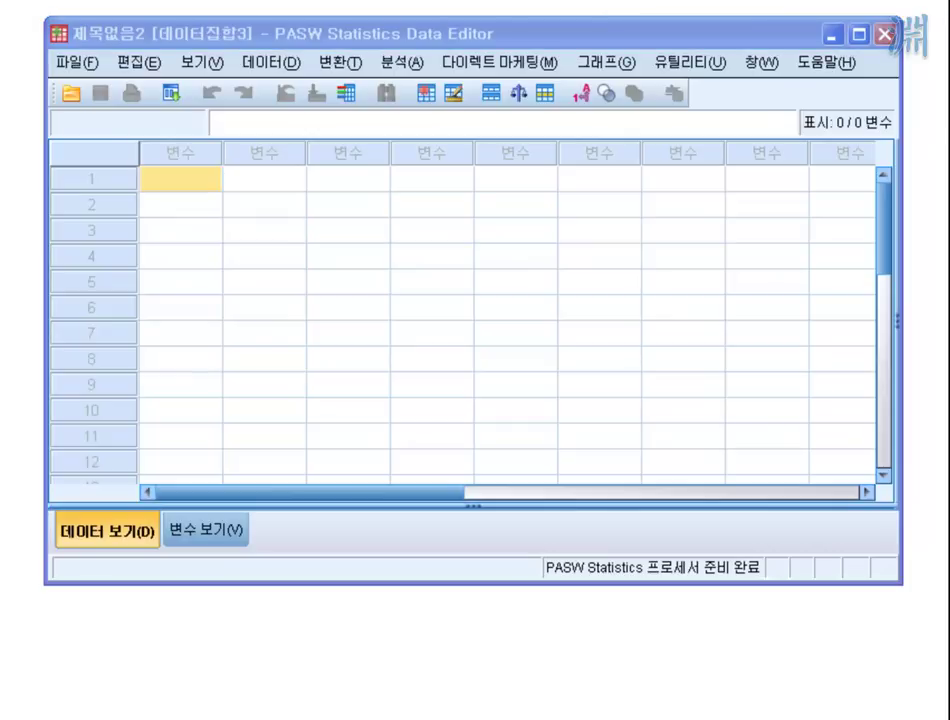
{"action": "mouse_move", "coordinate": [180, 148]}
{"action": "left_mouse_down"}
{"action": "mouse_move", "coordinate": [160, 180]}
{"action": "mouse_move", "coordinate": [203, 142]}
{"action": "mouse_move", "coordinate": [182, 187]}
{"action": "mouse_move", "coordinate": [178, 157]}
{"action": "mouse_move", "coordinate": [190, 152]}
{"action": "left_mouse_up"}
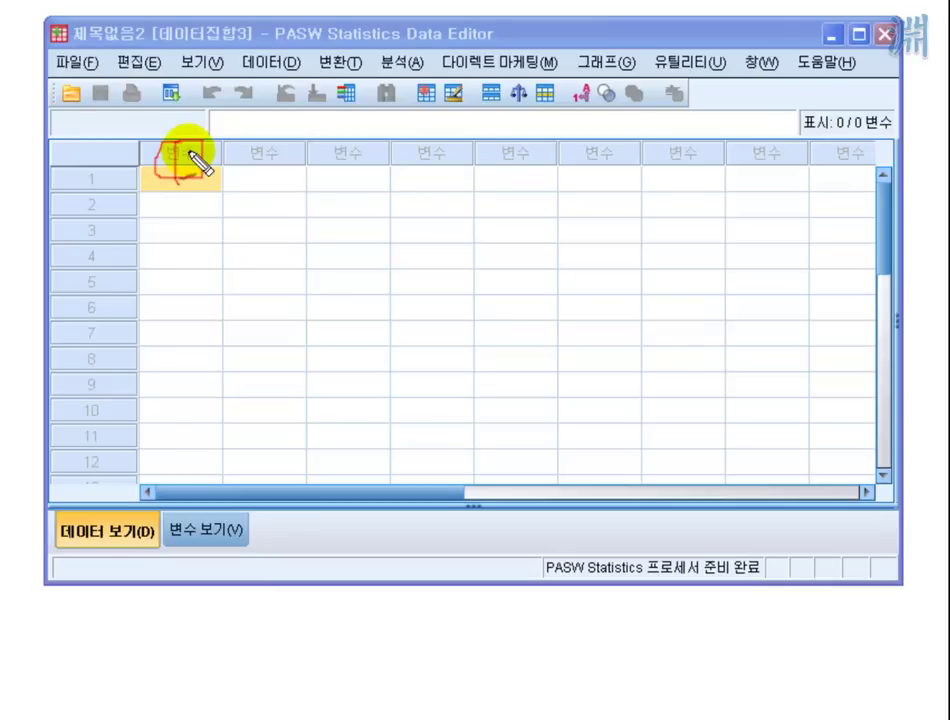
{"action": "mouse_move", "coordinate": [68, 175]}
{"action": "left_mouse_down"}
{"action": "mouse_move", "coordinate": [131, 186]}
{"action": "mouse_move", "coordinate": [66, 168]}
{"action": "mouse_move", "coordinate": [110, 241]}
{"action": "mouse_move", "coordinate": [88, 203]}
{"action": "mouse_move", "coordinate": [880, 202]}
{"action": "left_mouse_up"}
{"action": "left_click_drag", "start_coordinate": [488, 259], "coordinate": [498, 234]}
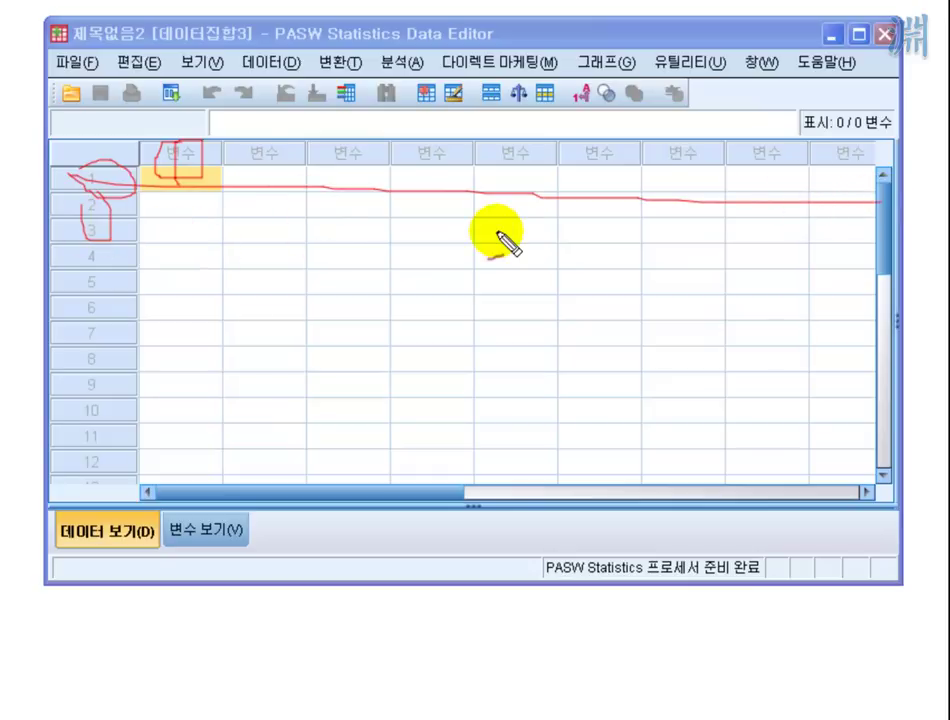
{"action": "left_click_drag", "start_coordinate": [177, 151], "coordinate": [194, 460]}
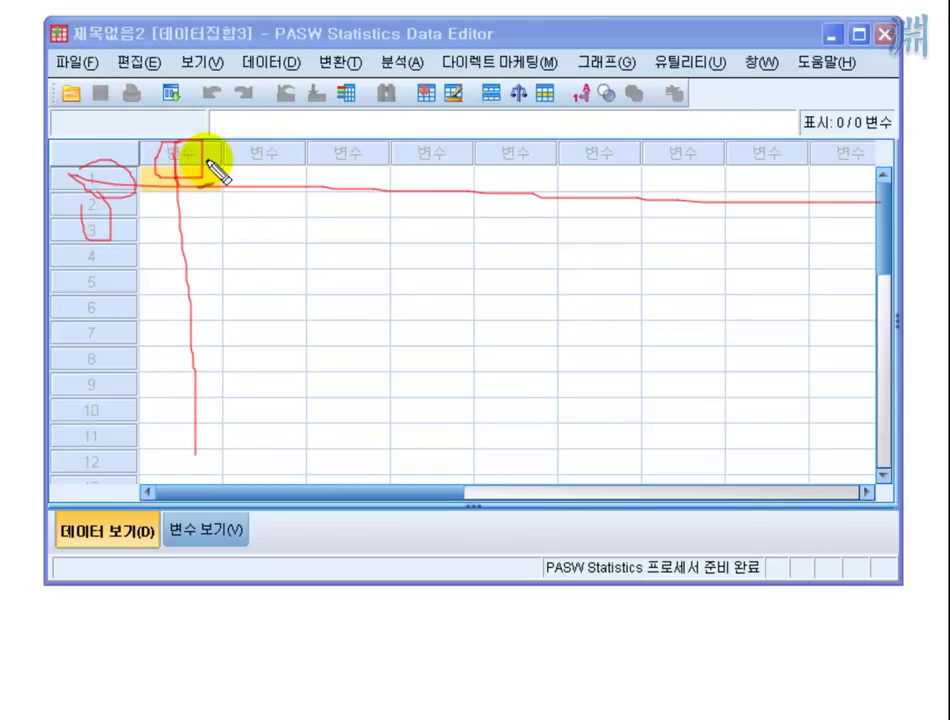
{"action": "left_click_drag", "start_coordinate": [277, 148], "coordinate": [285, 278]}
{"action": "left_click_drag", "start_coordinate": [351, 147], "coordinate": [352, 232]}
{"action": "left_click_drag", "start_coordinate": [420, 148], "coordinate": [421, 217]}
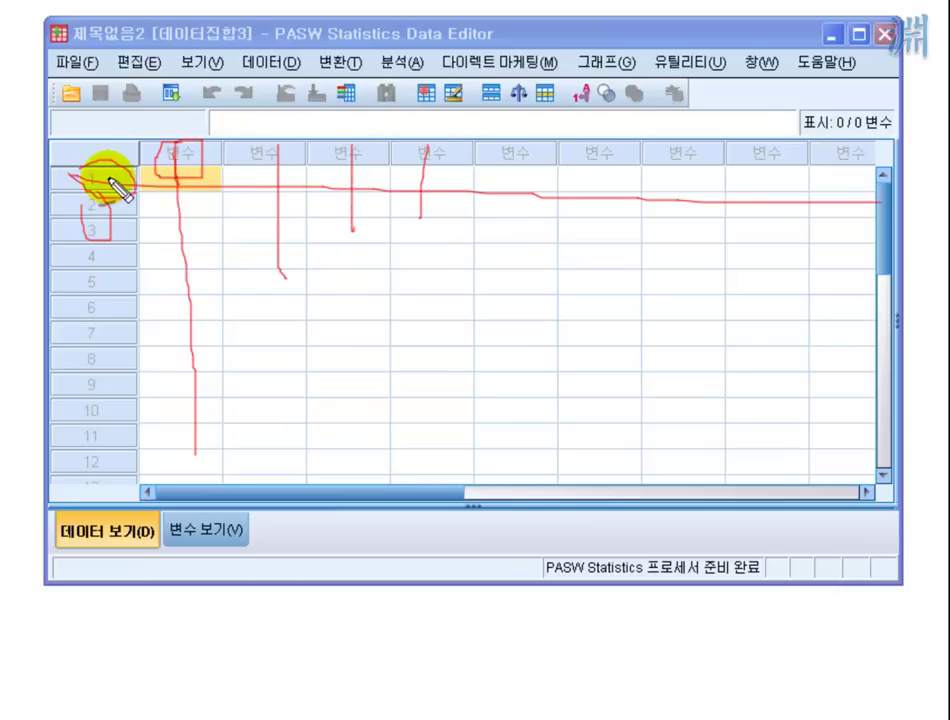
{"action": "left_click_drag", "start_coordinate": [85, 187], "coordinate": [568, 181]}
{"action": "left_click_drag", "start_coordinate": [112, 206], "coordinate": [575, 210]}
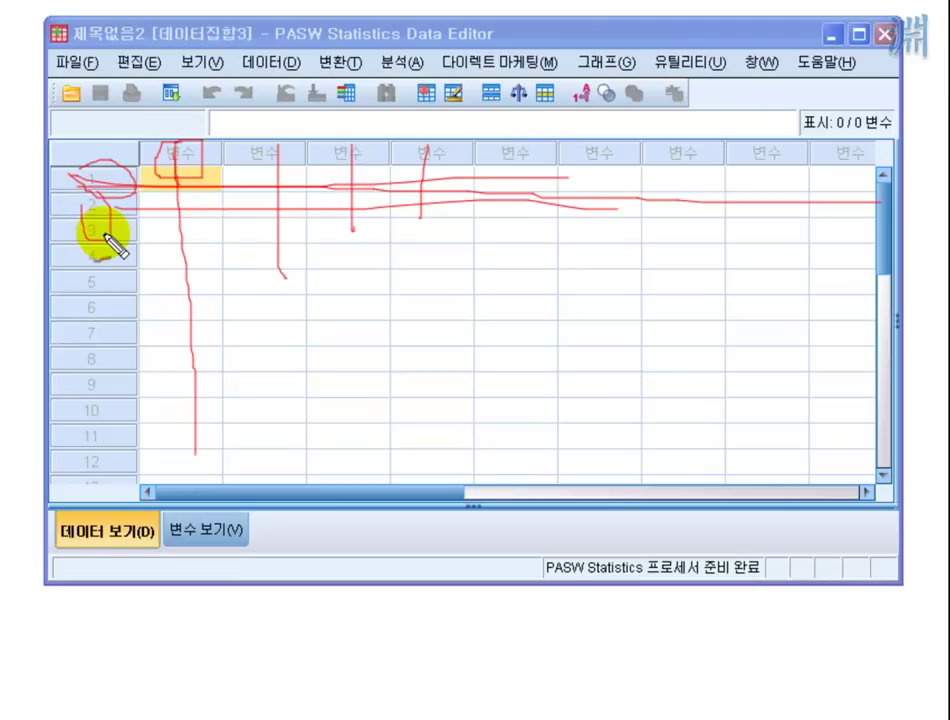
{"action": "left_click_drag", "start_coordinate": [106, 228], "coordinate": [496, 249]}
{"action": "left_click_drag", "start_coordinate": [105, 257], "coordinate": [490, 255]}
{"action": "left_click_drag", "start_coordinate": [58, 330], "coordinate": [922, 345]}
{"action": "mouse_move", "coordinate": [355, 270]}
{"action": "left_mouse_down"}
{"action": "mouse_move", "coordinate": [335, 282]}
{"action": "mouse_move", "coordinate": [397, 290]}
{"action": "mouse_move", "coordinate": [295, 278]}
{"action": "mouse_move", "coordinate": [371, 297]}
{"action": "mouse_move", "coordinate": [375, 278]}
{"action": "mouse_move", "coordinate": [350, 290]}
{"action": "left_mouse_up"}
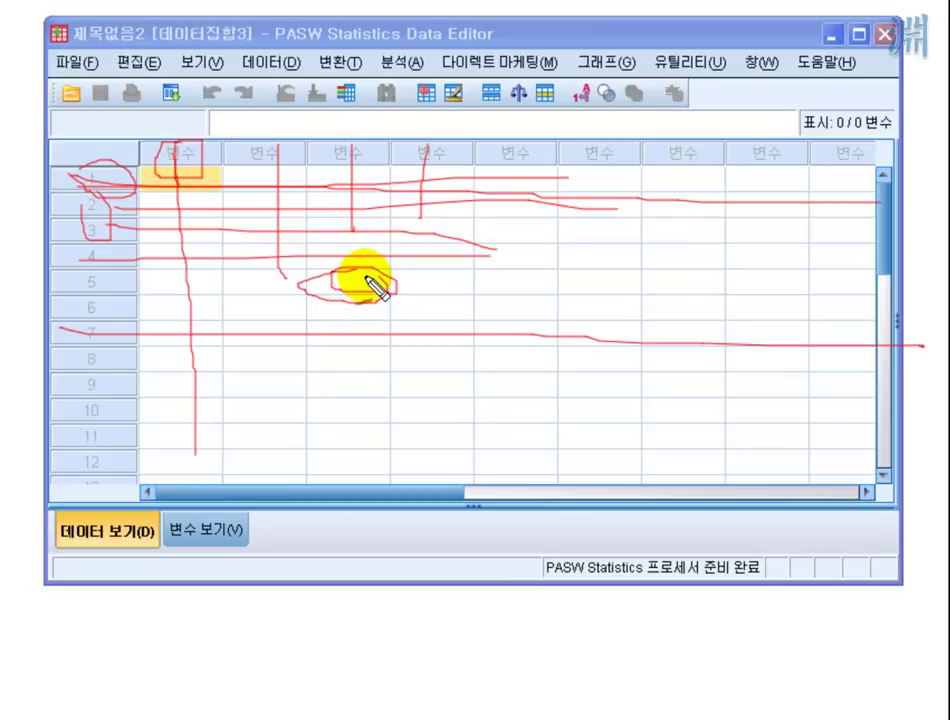
{"action": "left_click_drag", "start_coordinate": [362, 297], "coordinate": [365, 272]}
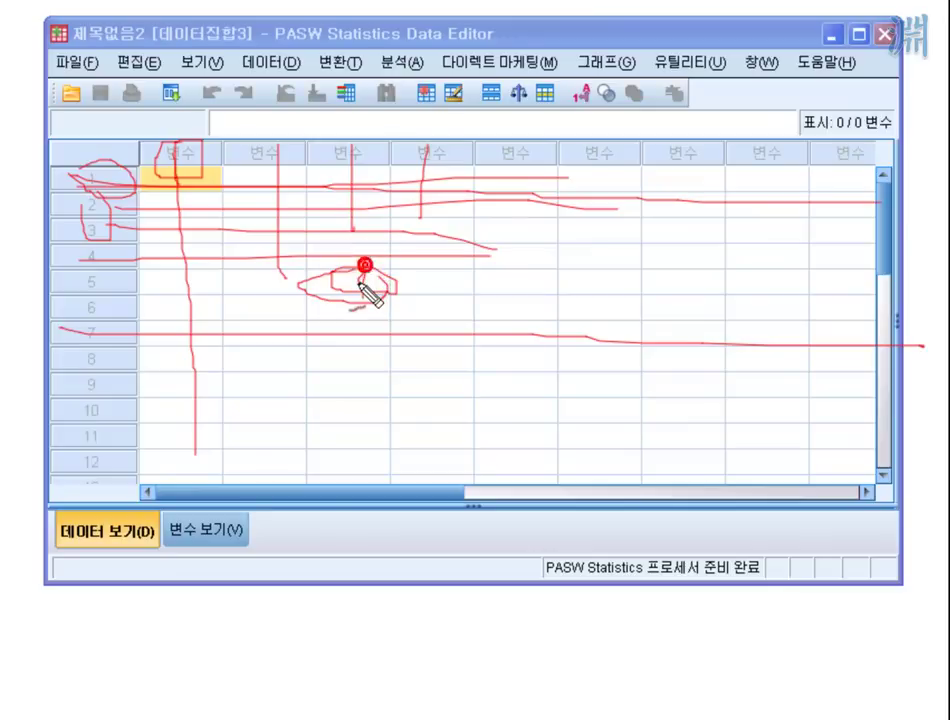
{"action": "left_click_drag", "start_coordinate": [176, 188], "coordinate": [88, 232]}
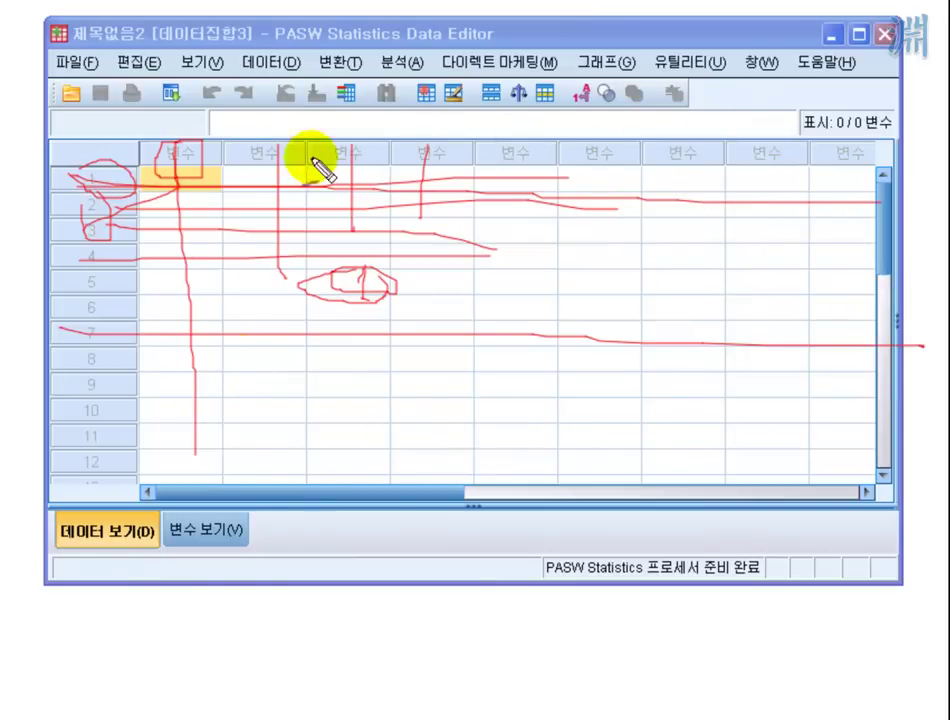
Compare Variable View with Data View, also reach the empty first column's definition from its header, and return to Data View
{"action": "left_click", "coordinate": [205, 535]}
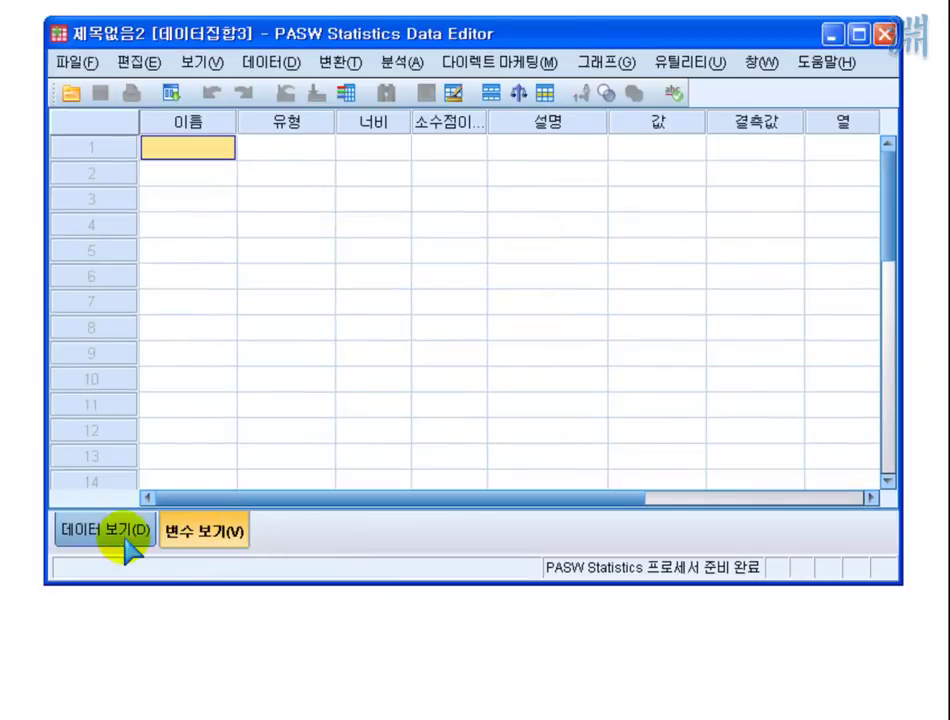
{"action": "left_click", "coordinate": [52, 538]}
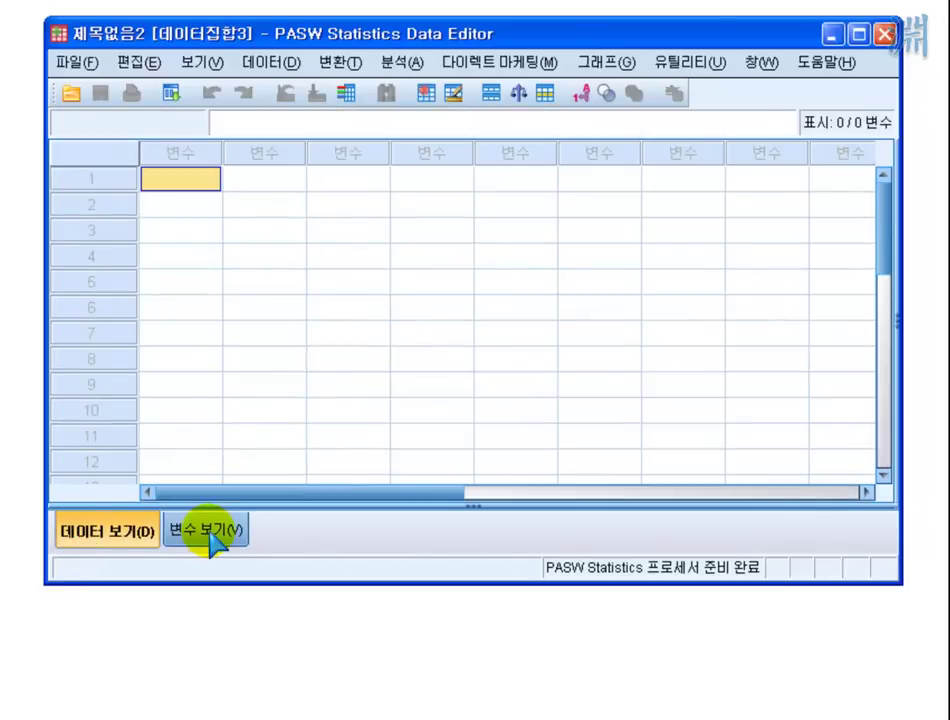
{"action": "left_click", "coordinate": [213, 535]}
{"action": "left_click", "coordinate": [142, 532]}
{"action": "left_click", "coordinate": [187, 535]}
{"action": "left_click", "coordinate": [105, 532]}
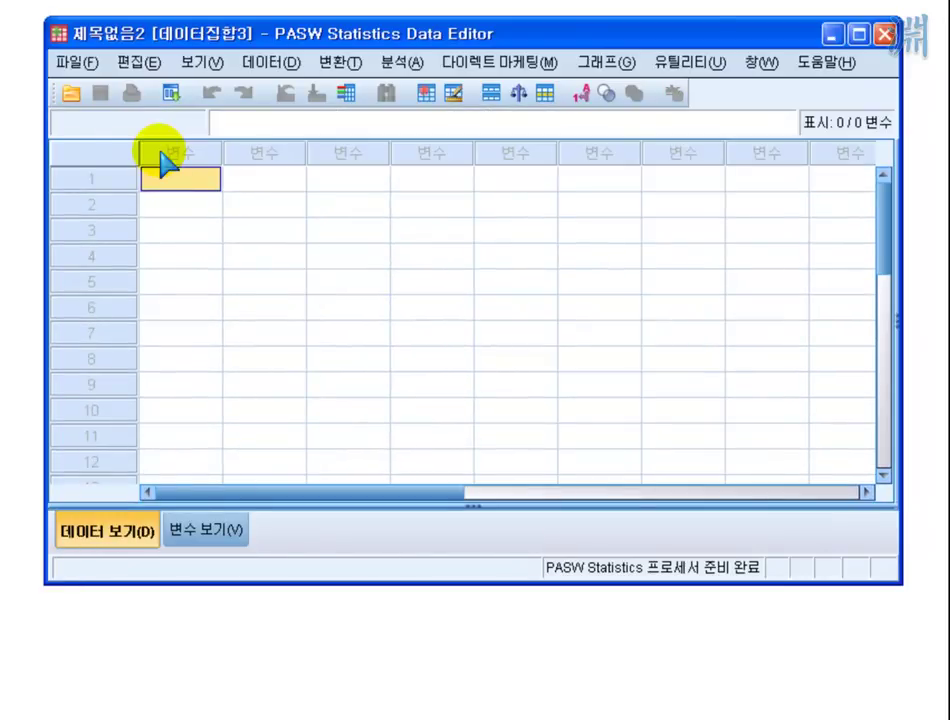
{"action": "double_click", "coordinate": [161, 155]}
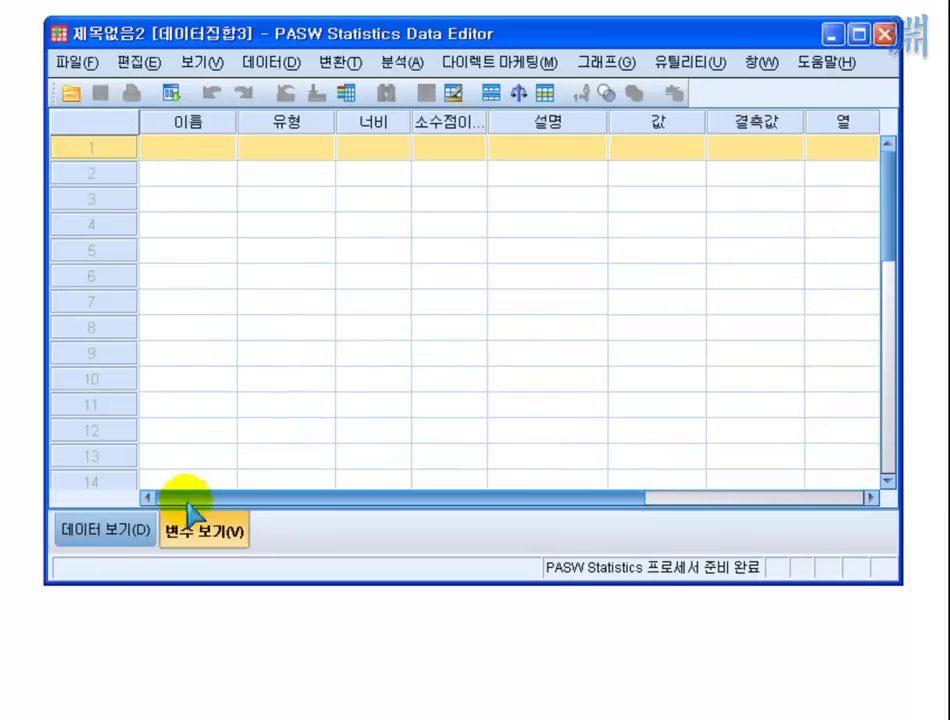
{"action": "left_click", "coordinate": [118, 533]}
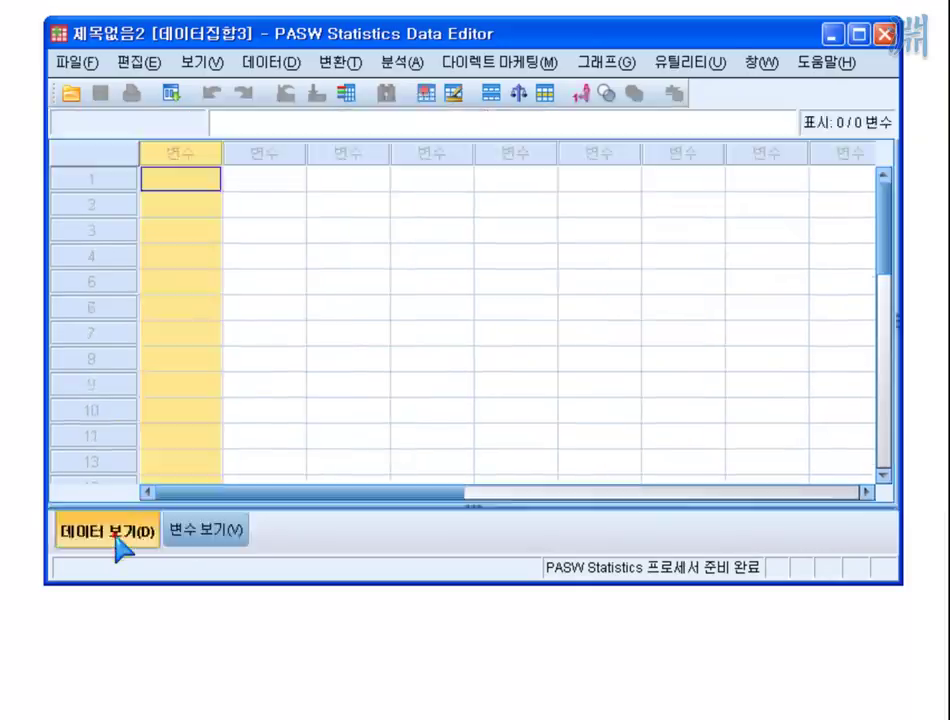
Enter 1 in the first case of the first column and open that column's variable definition in Variable View
{"action": "left_click", "coordinate": [197, 186]}
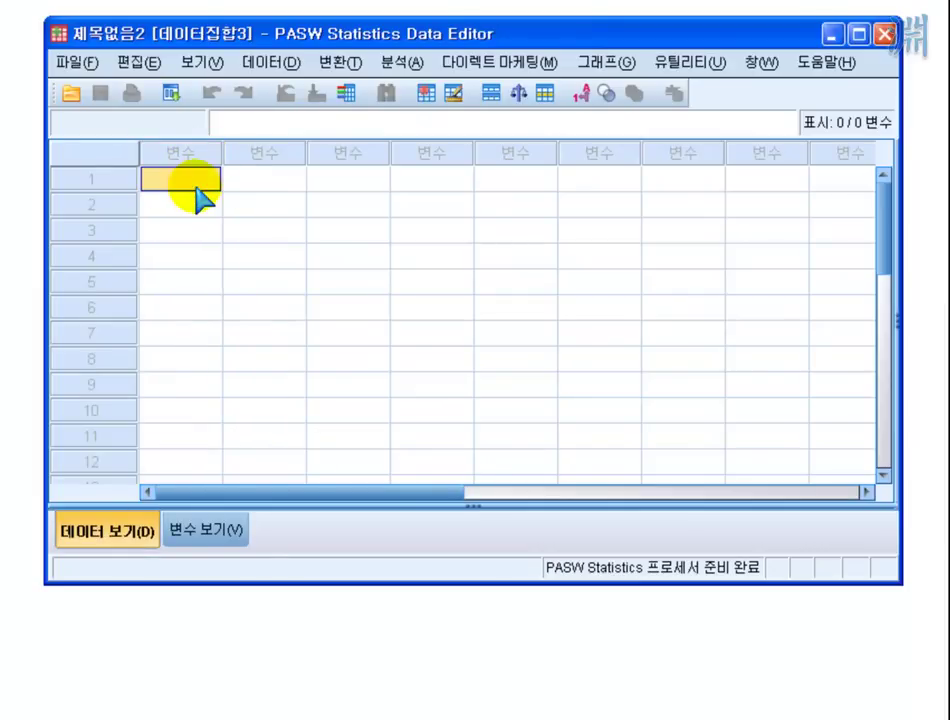
{"action": "type", "text": "1"}
{"action": "key", "text": "Return"}
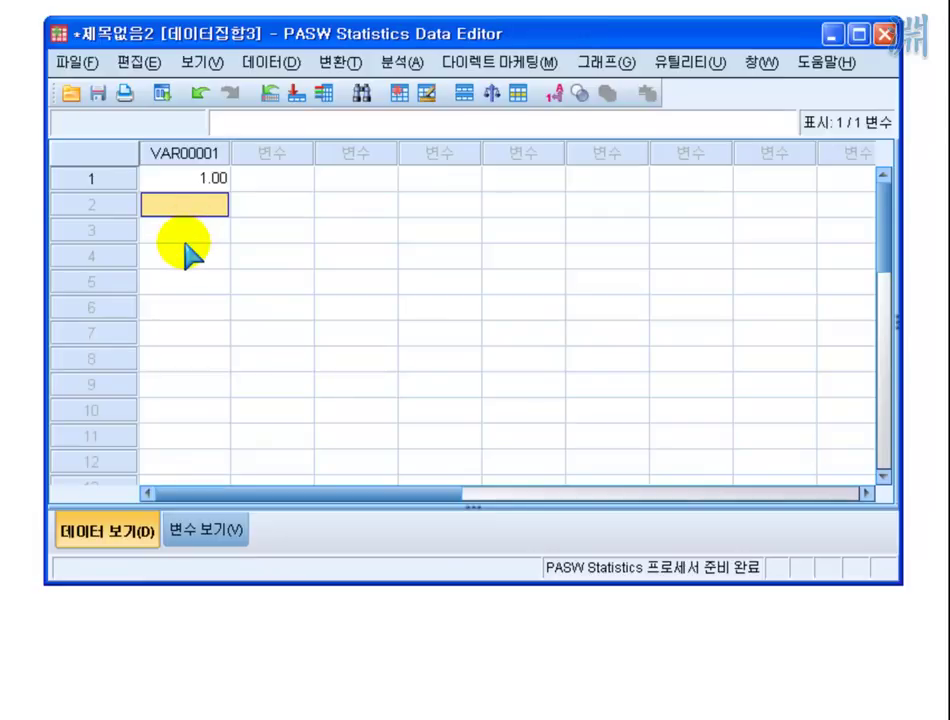
{"action": "double_click", "coordinate": [192, 158]}
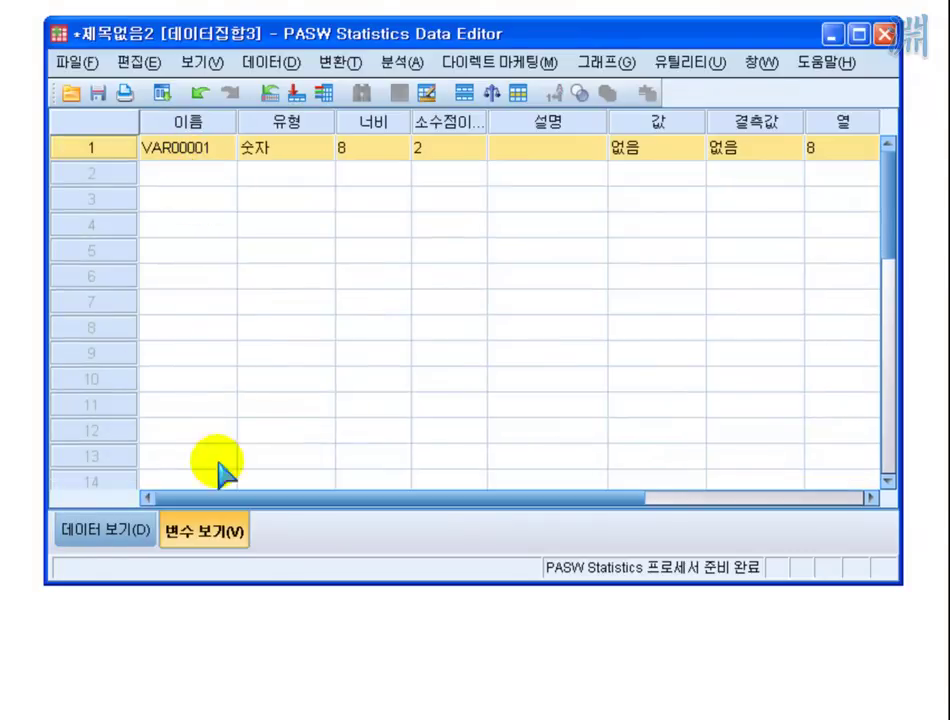
Rename the first variable as id and view its column in Data View (데이터 보기)
{"action": "left_click", "coordinate": [212, 150]}
{"action": "double_click", "coordinate": [212, 150]}
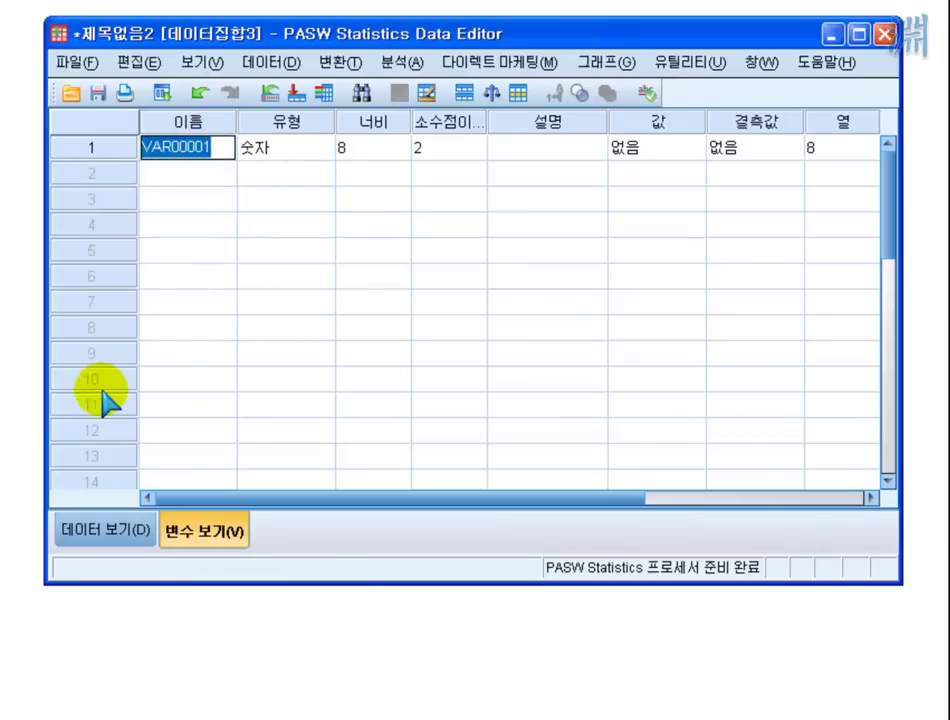
{"action": "type", "text": "id"}
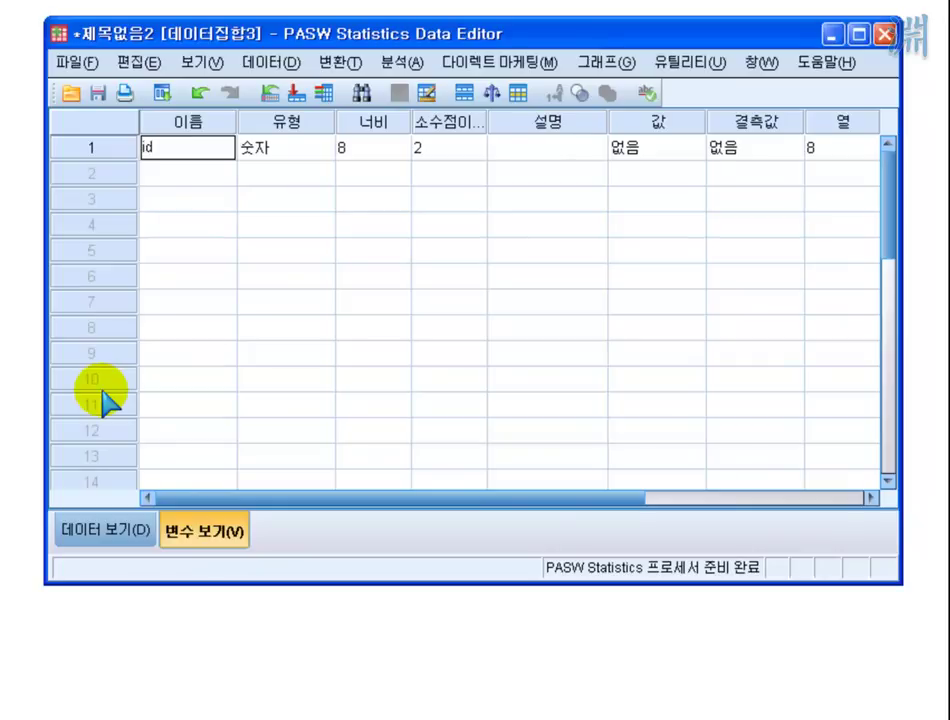
{"action": "key", "text": "Return"}
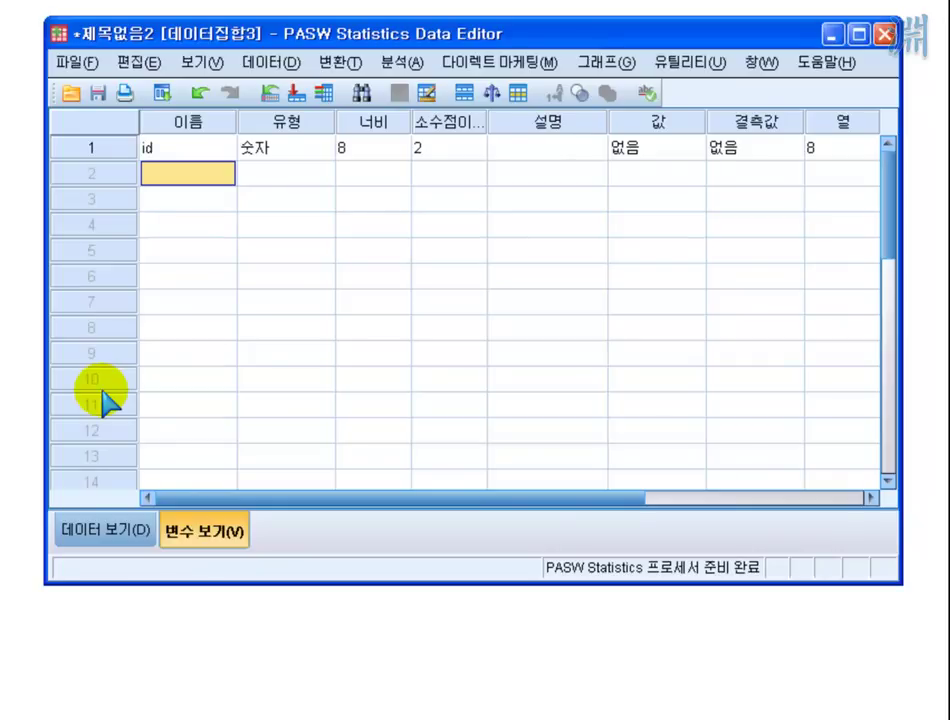
{"action": "left_click", "coordinate": [121, 530]}
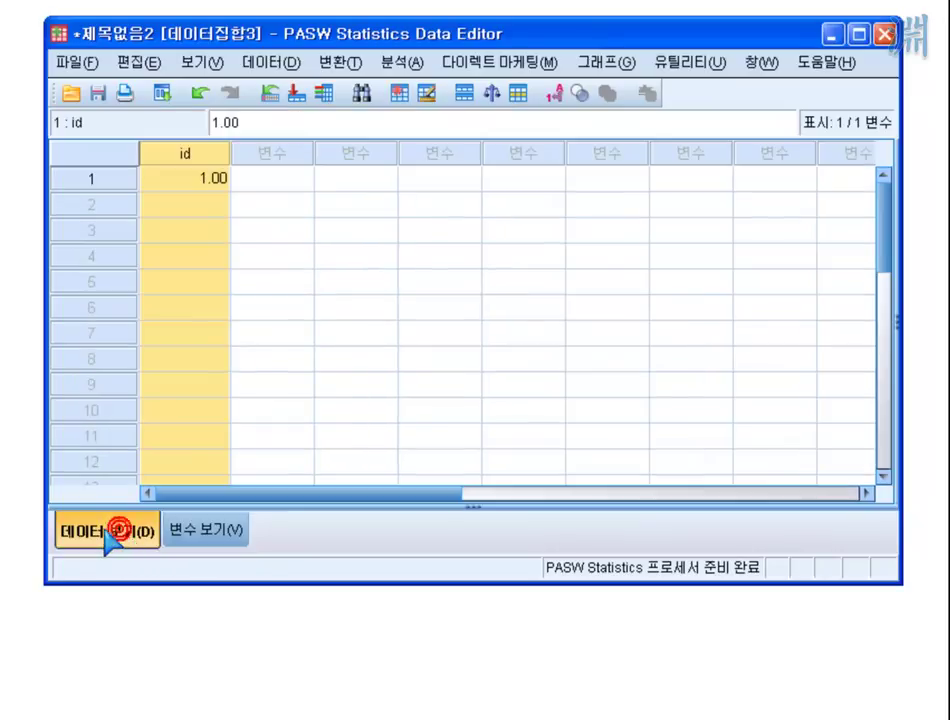
{"action": "left_click", "coordinate": [188, 185]}
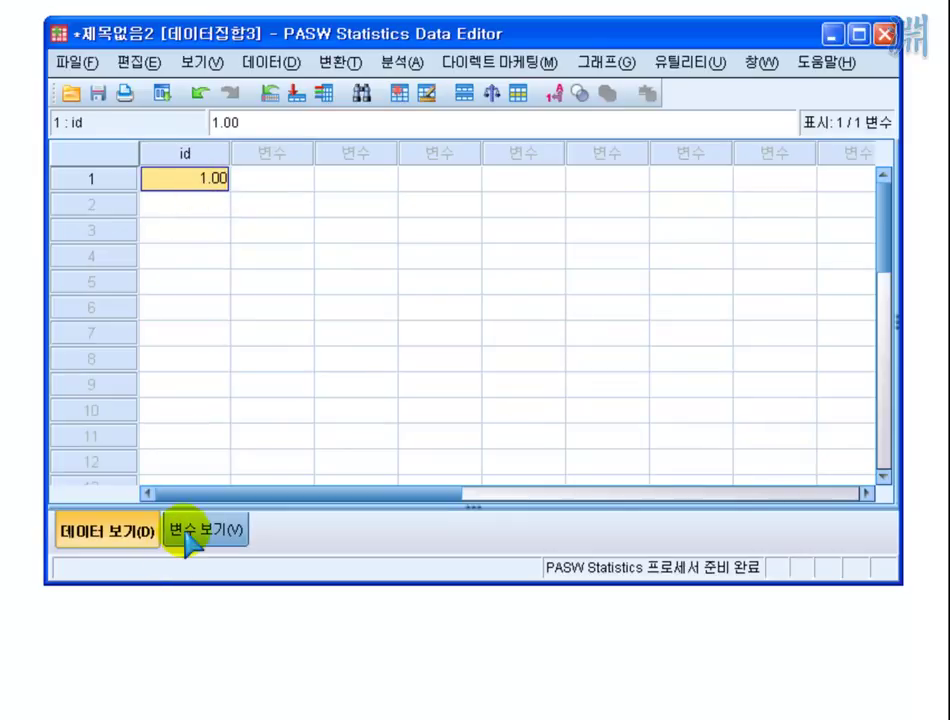
Set the id variable's decimal places to 0 in Variable View (변수 보기) and return to Data View
{"action": "left_click", "coordinate": [192, 532]}
{"action": "left_click", "coordinate": [434, 152]}
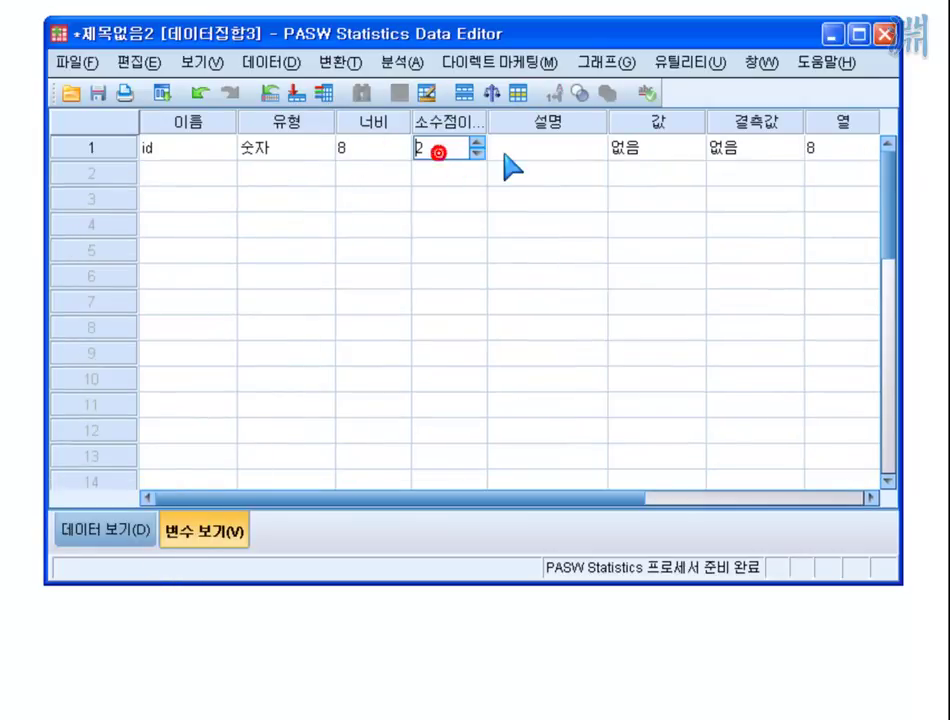
{"action": "left_click", "coordinate": [477, 144]}
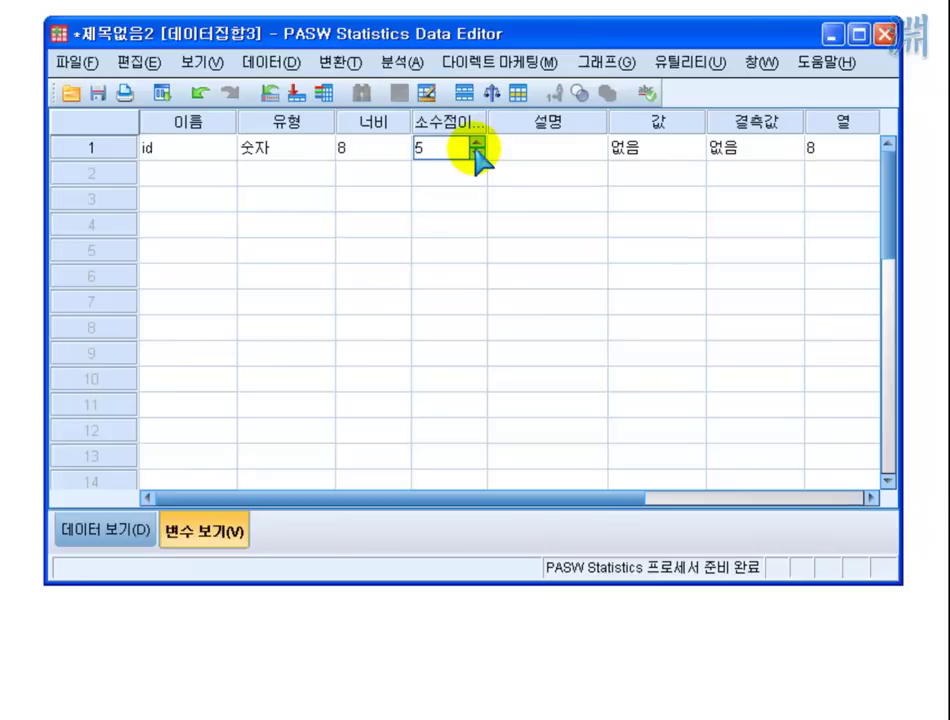
{"action": "left_click", "coordinate": [476, 153]}
{"action": "left_click", "coordinate": [476, 153]}
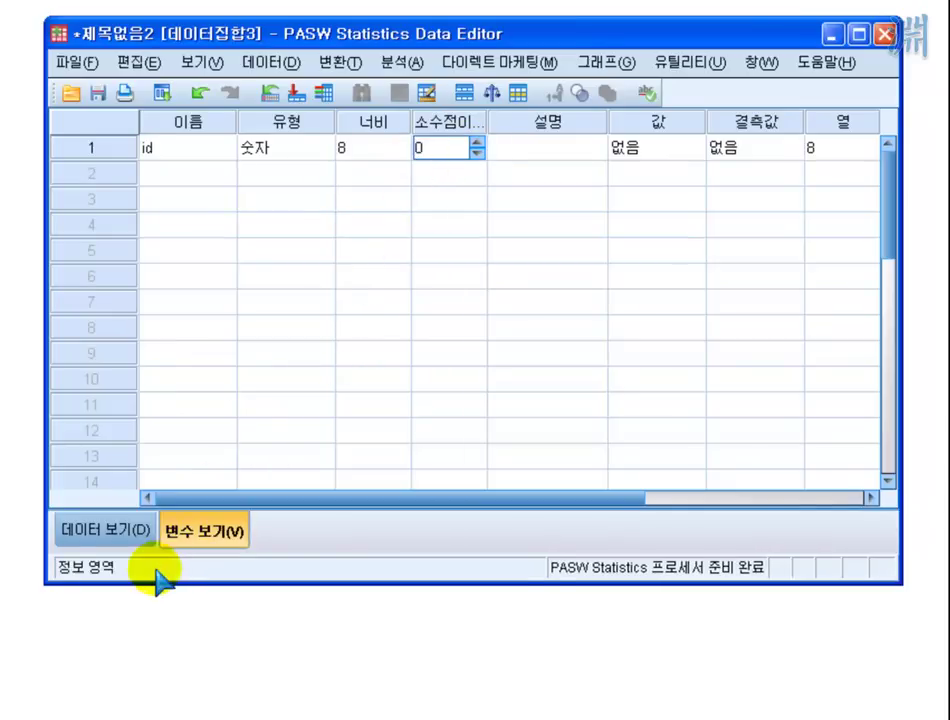
{"action": "left_click", "coordinate": [355, 178]}
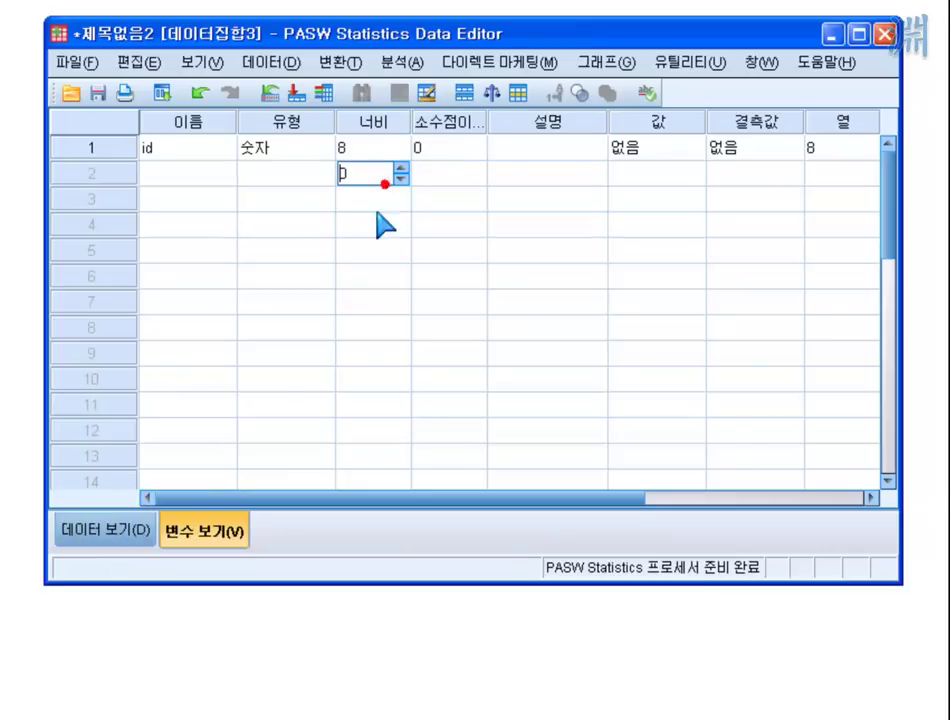
{"action": "left_click", "coordinate": [112, 545]}
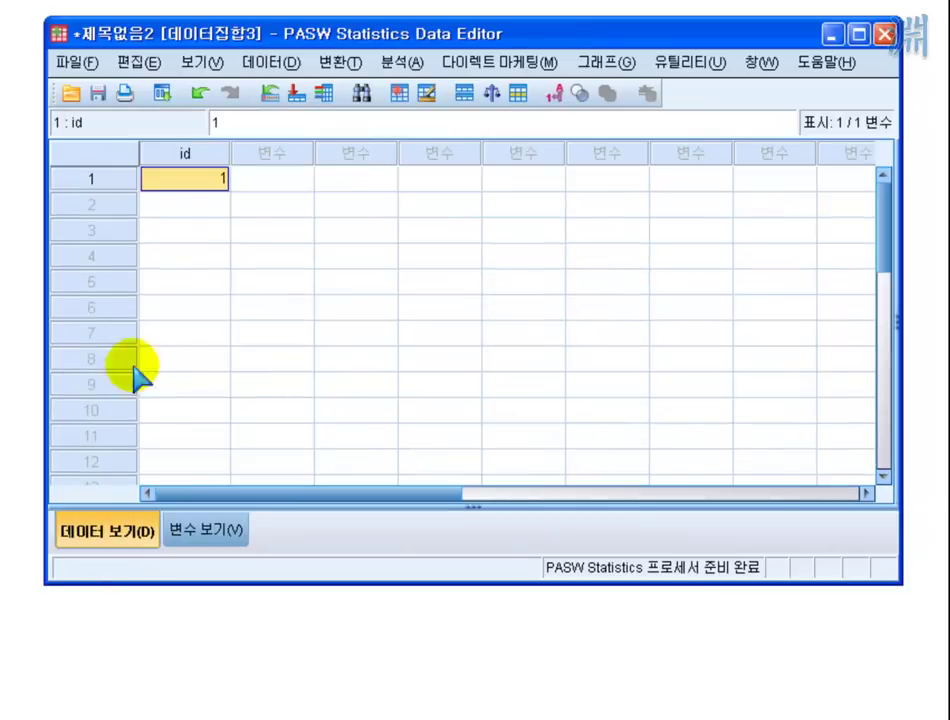
Enter the values 2, 3, 4, 5 and 6 in the id column for cases 2 to 6
{"action": "left_click", "coordinate": [205, 206]}
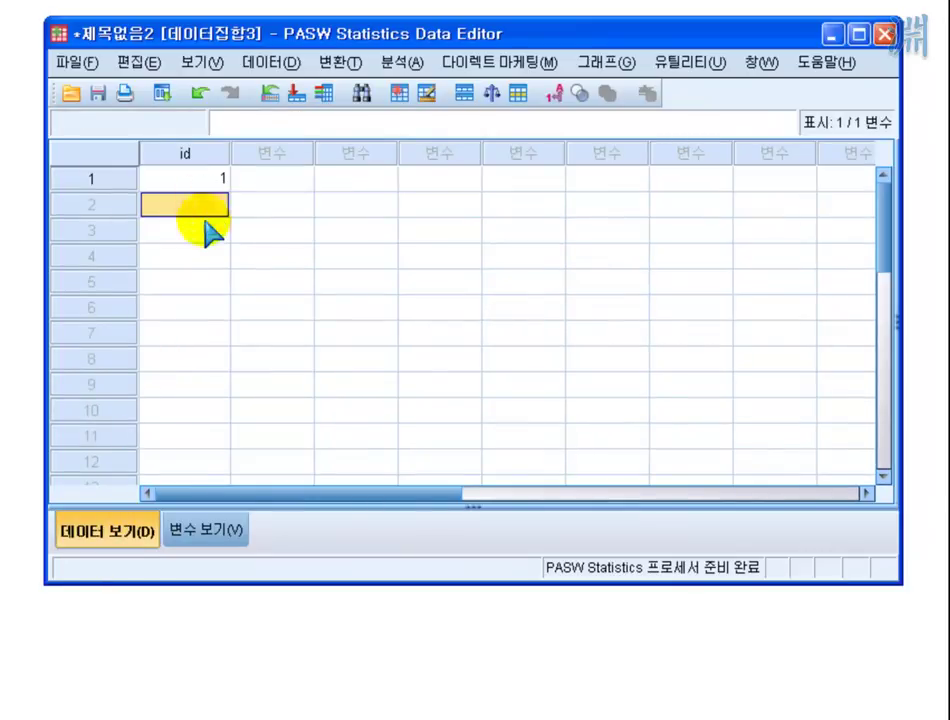
{"action": "type", "text": "2"}
{"action": "key", "text": "Return"}
{"action": "type", "text": "3"}
{"action": "key", "text": "Return"}
{"action": "type", "text": "4"}
{"action": "key", "text": "Return"}
{"action": "type", "text": "5"}
{"action": "key", "text": "Return"}
{"action": "type", "text": "6"}
{"action": "key", "text": "Return"}
Enter m as the first case's value in the empty second column
{"action": "key", "text": "Up"}
{"action": "key", "text": "Up"}
{"action": "key", "text": "Up"}
{"action": "key", "text": "Up"}
{"action": "key", "text": "Up"}
{"action": "key", "text": "Up"}
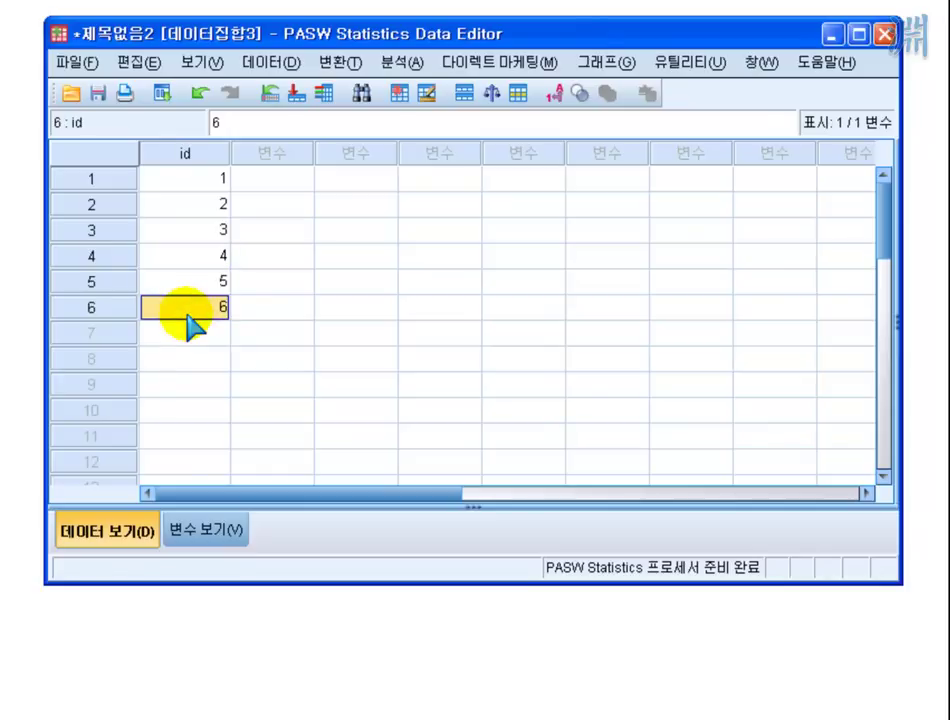
{"action": "key", "text": "Right"}
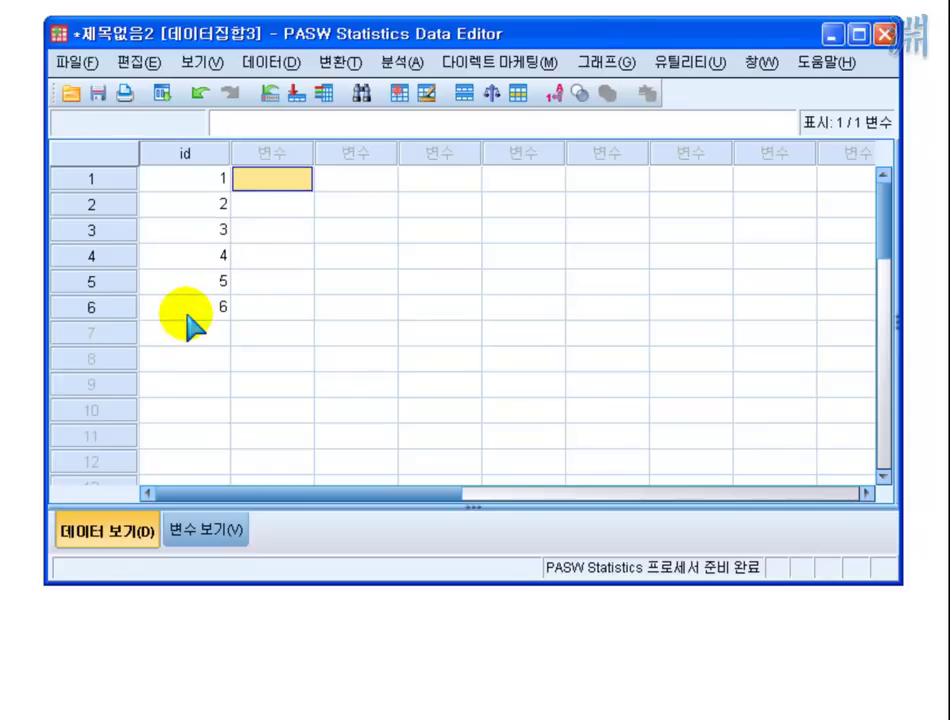
{"action": "type", "text": "m"}
{"action": "key", "text": "Return"}
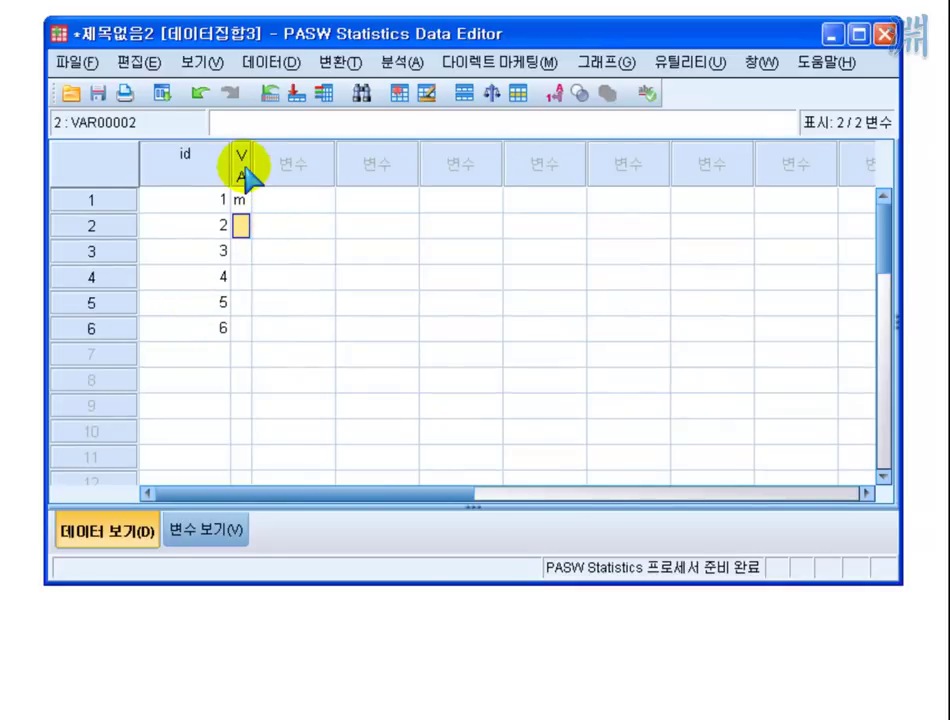
Widen the second variable's column in Data View so its header name fits on one line
{"action": "left_click_drag", "start_coordinate": [246, 172], "coordinate": [355, 203]}
{"action": "left_click", "coordinate": [310, 179]}
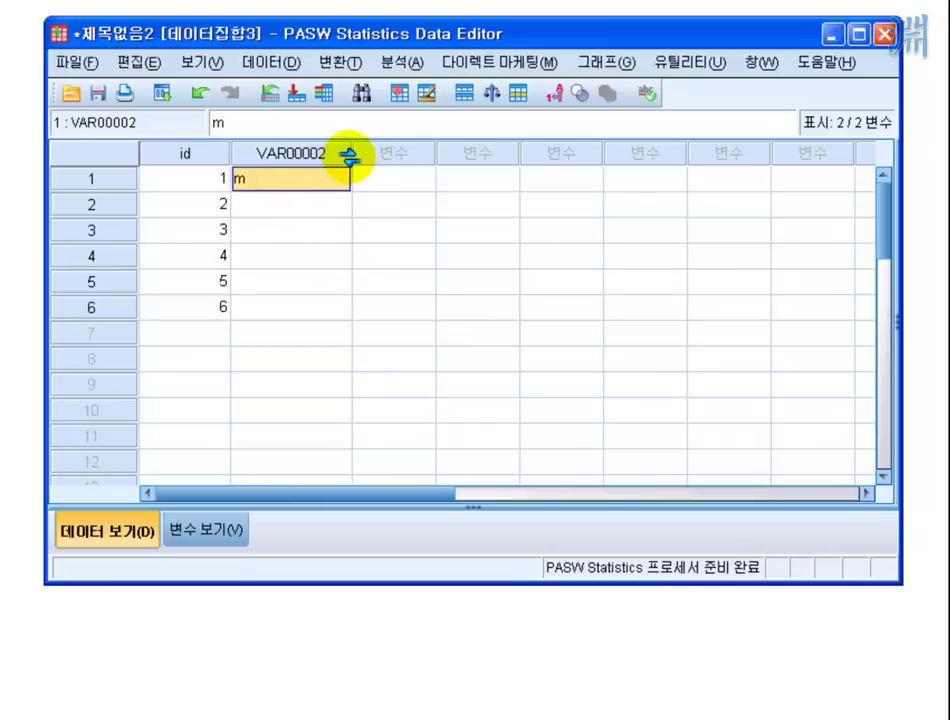
{"action": "left_click_drag", "start_coordinate": [355, 153], "coordinate": [336, 153]}
{"action": "left_click", "coordinate": [257, 204]}
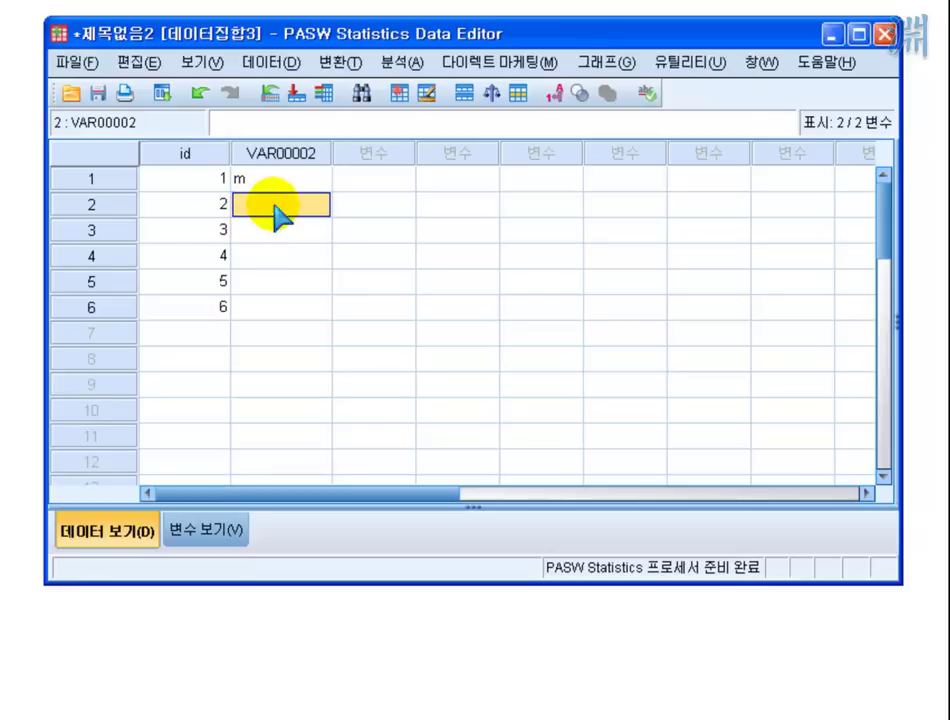
Inspect the second variable's type options in Variable View, keeping the string type (문자)
{"action": "left_click", "coordinate": [210, 530]}
{"action": "left_click", "coordinate": [304, 178]}
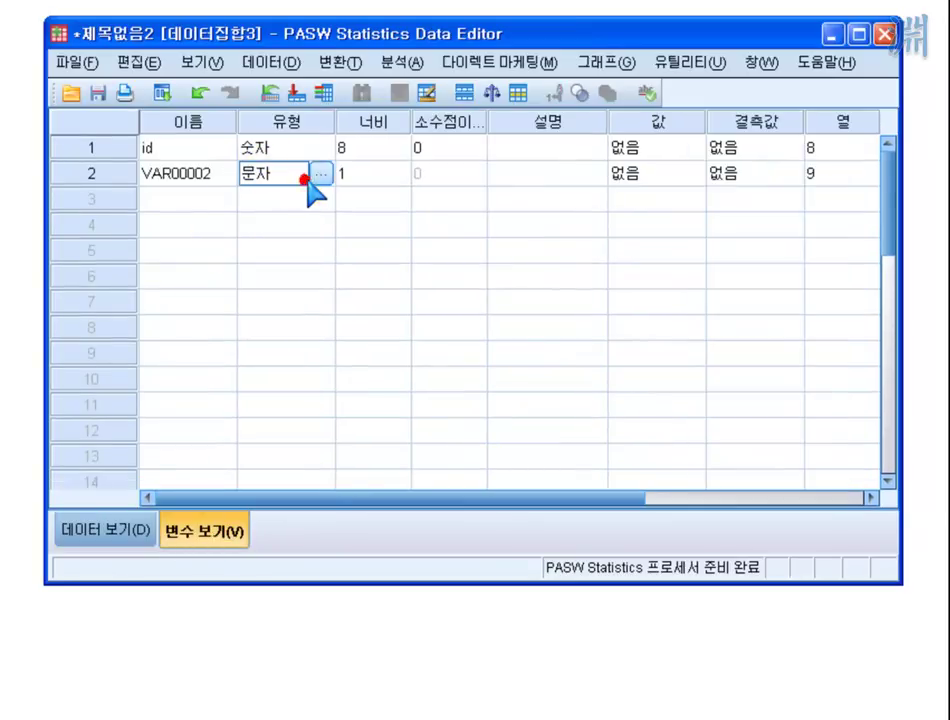
{"action": "left_click", "coordinate": [321, 175]}
{"action": "left_click", "coordinate": [358, 370]}
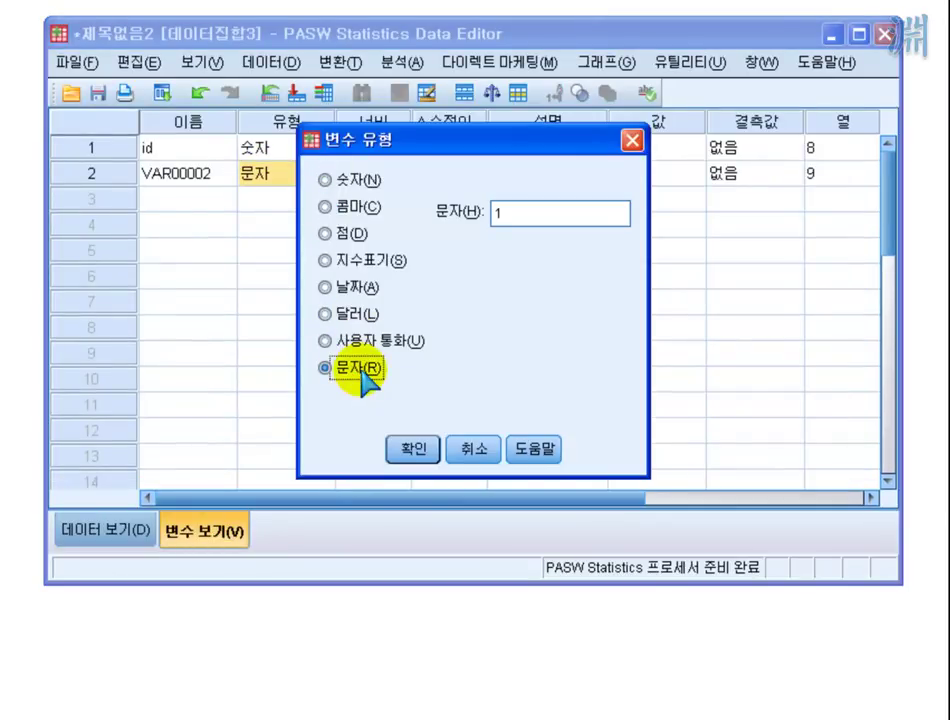
{"action": "left_click", "coordinate": [405, 447]}
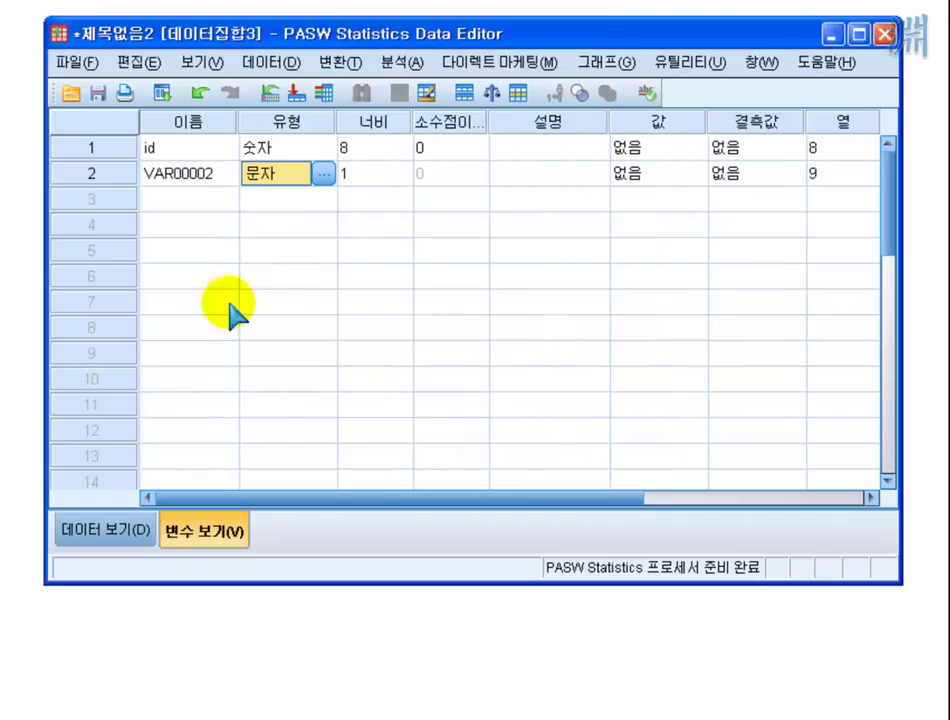
Return to Data View and enter a for cases 2 and 3 of the second variable
{"action": "left_click", "coordinate": [118, 528]}
{"action": "left_click", "coordinate": [272, 180]}
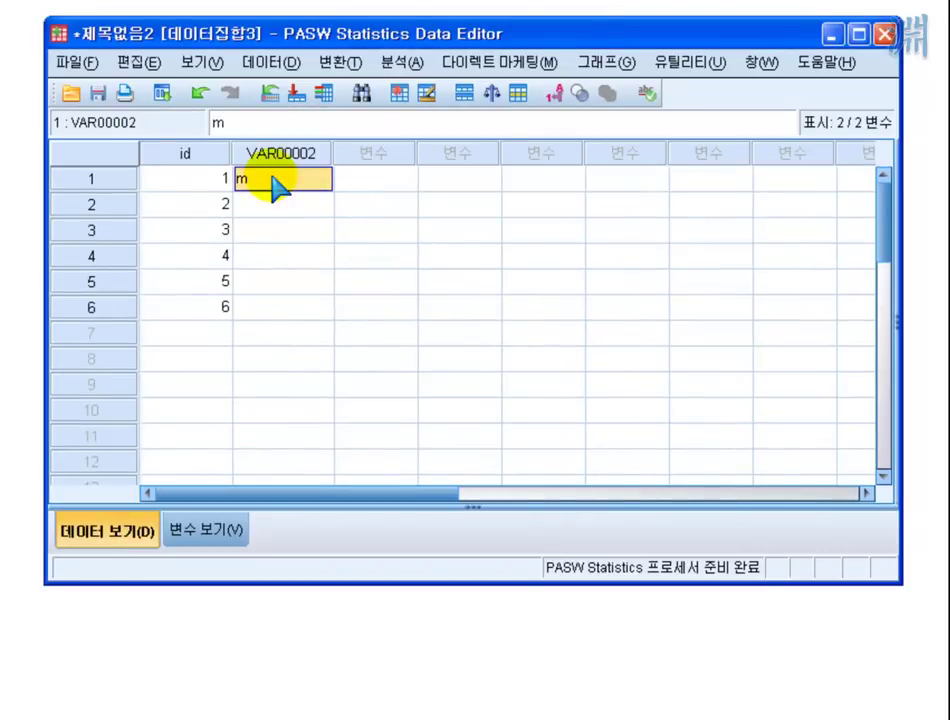
{"action": "key", "text": "Return"}
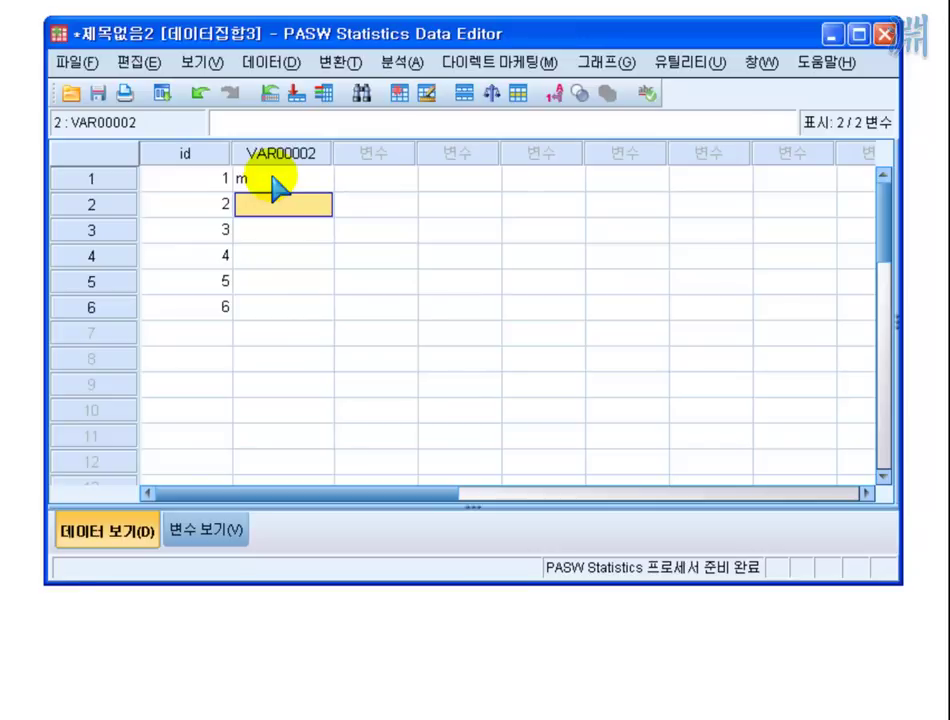
{"action": "type", "text": "a"}
{"action": "key", "text": "Return"}
{"action": "type", "text": "a"}
{"action": "key", "text": "Return"}
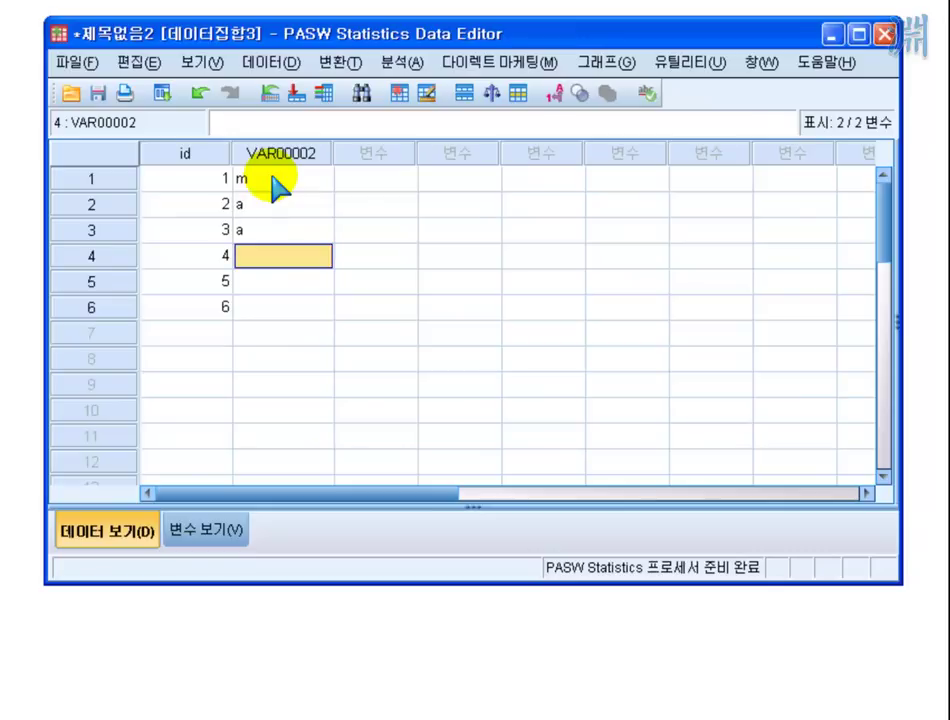
Enter asdfgh as the first case's value in the empty third column
{"action": "left_click", "coordinate": [382, 182]}
{"action": "type", "text": "asdf"}
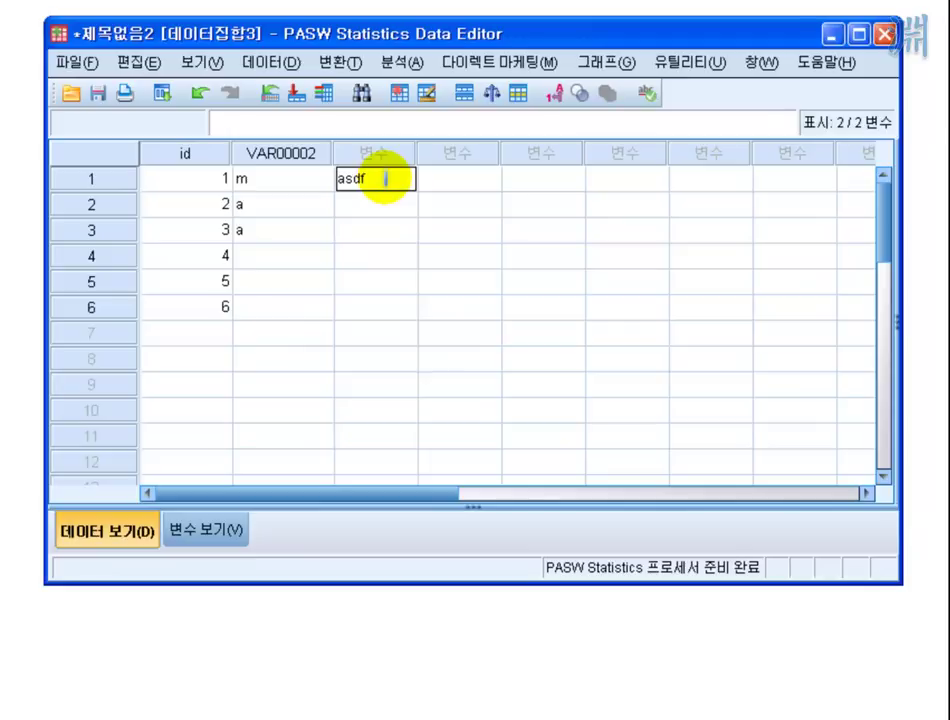
{"action": "type", "text": "gh"}
{"action": "key", "text": "Return"}
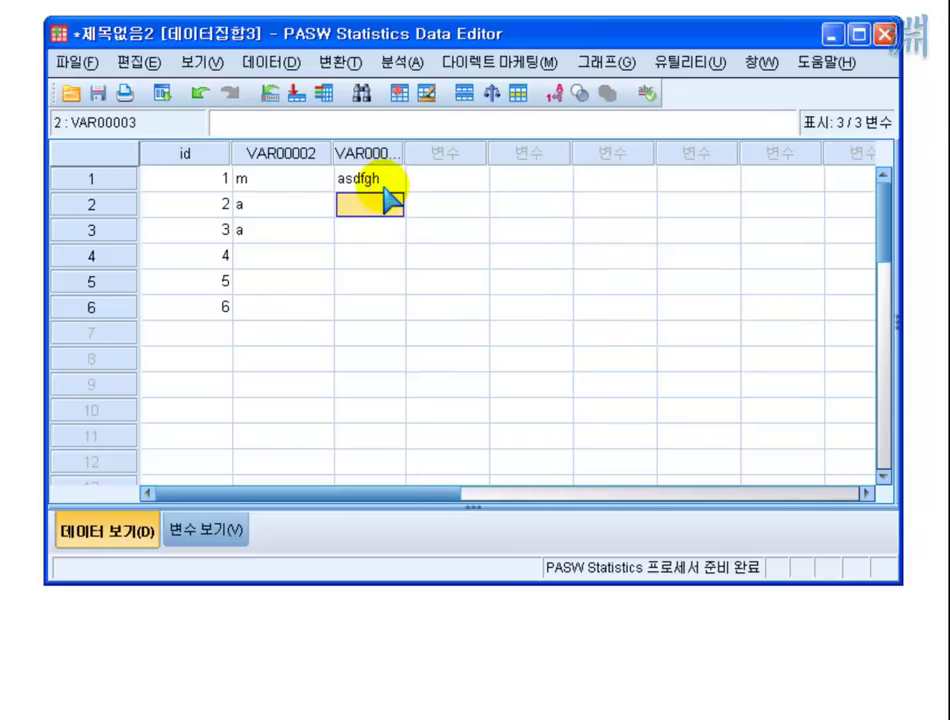
Check the third variable's string width (너비) in Variable View
{"action": "left_click", "coordinate": [248, 537]}
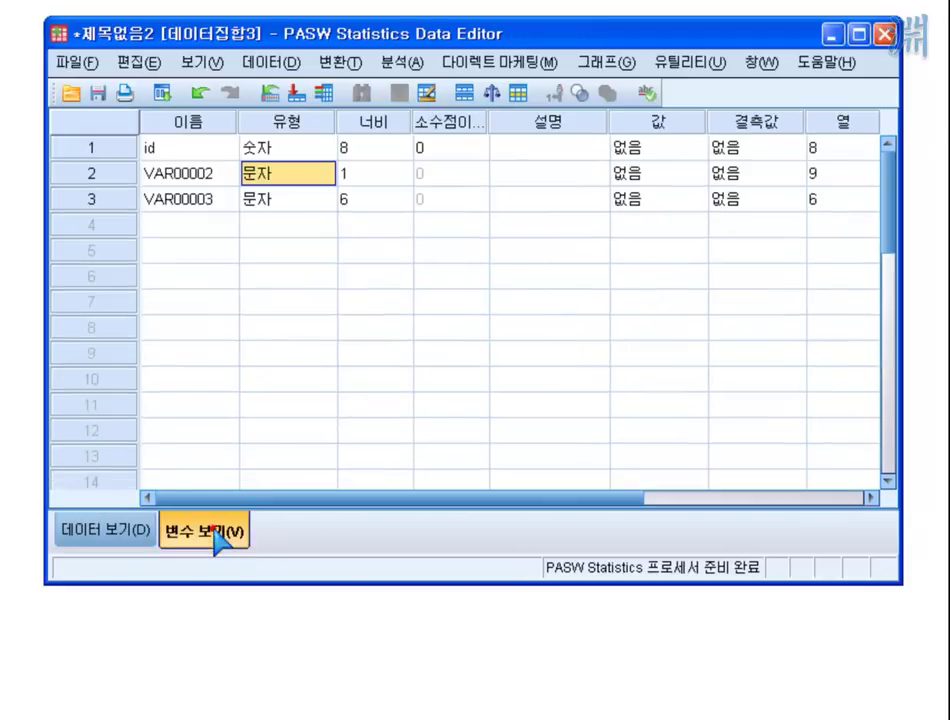
{"action": "left_click", "coordinate": [376, 200]}
{"action": "left_click", "coordinate": [384, 218]}
{"action": "left_click", "coordinate": [372, 200]}
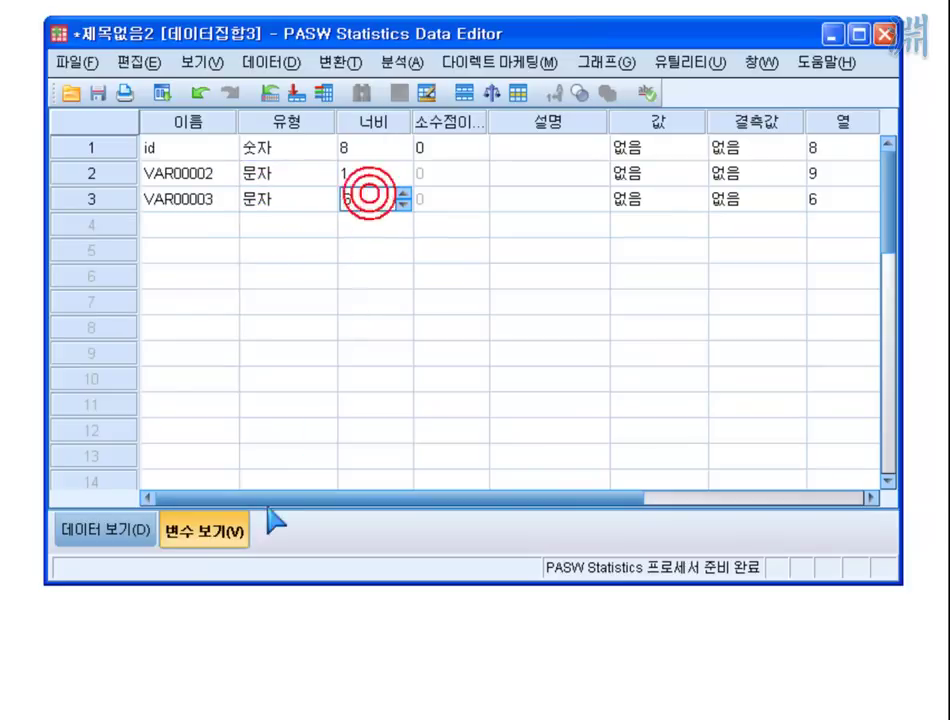
Enter qw and dsfdsg for cases 2 and 3 of the third variable in Data View
{"action": "left_click", "coordinate": [98, 530]}
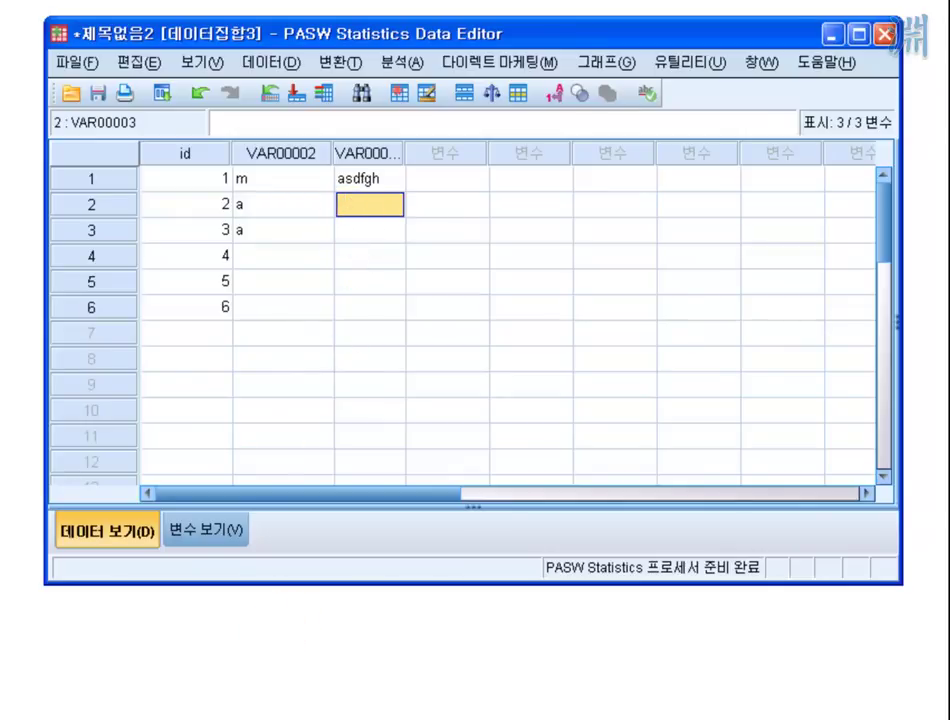
{"action": "type", "text": "qw"}
{"action": "key", "text": "Return"}
{"action": "type", "text": "dsfdsg"}
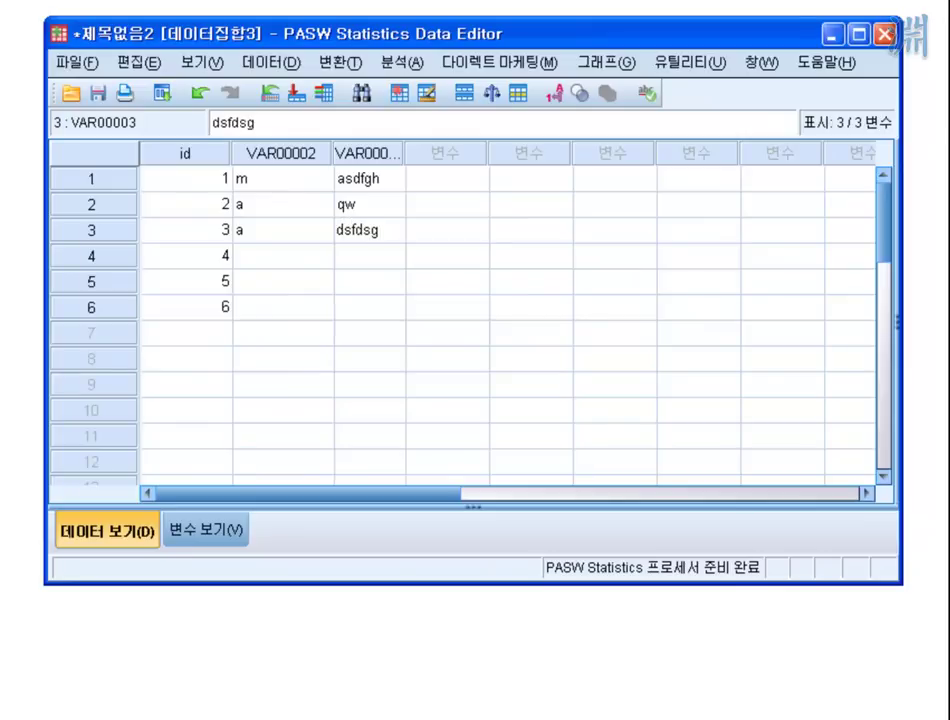
Set the third variable's width (너비) to 19 in Variable View
{"action": "left_click", "coordinate": [210, 531]}
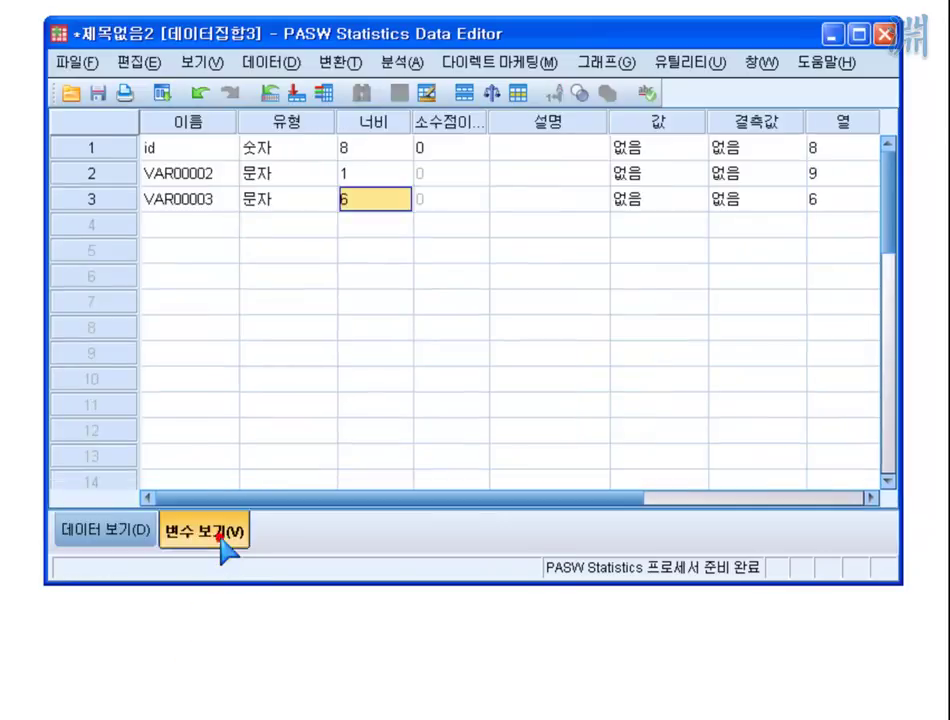
{"action": "left_click", "coordinate": [400, 199]}
{"action": "left_click", "coordinate": [406, 190]}
{"action": "left_click", "coordinate": [405, 193]}
{"action": "left_click", "coordinate": [405, 193]}
{"action": "left_click", "coordinate": [405, 193]}
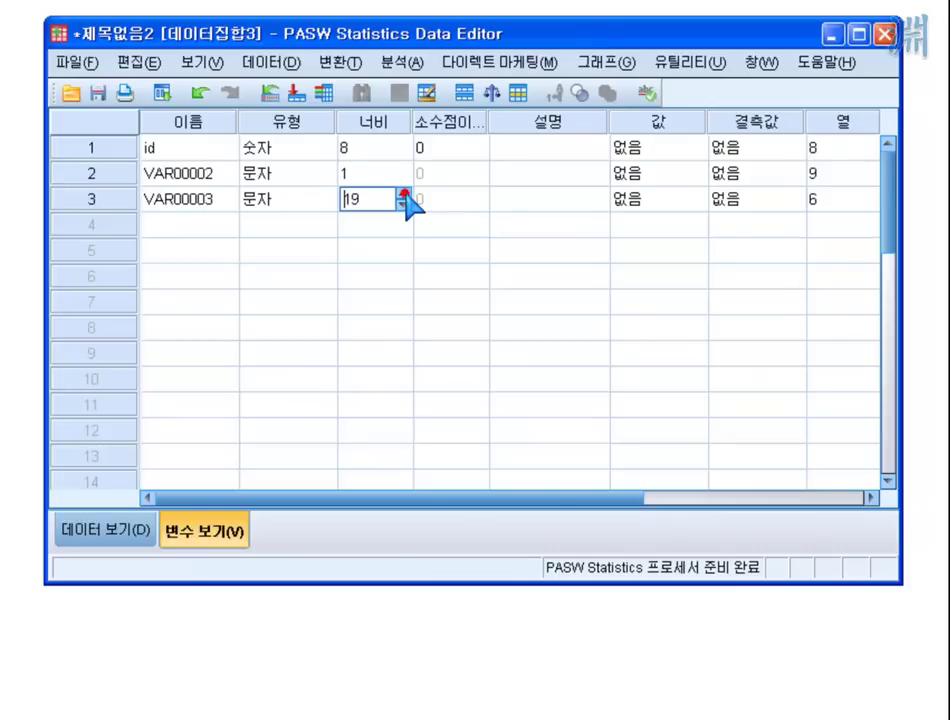
Enter rfgsdrthtgdjhyhfdjd for case 4 of the third variable in Data View
{"action": "left_click", "coordinate": [135, 528]}
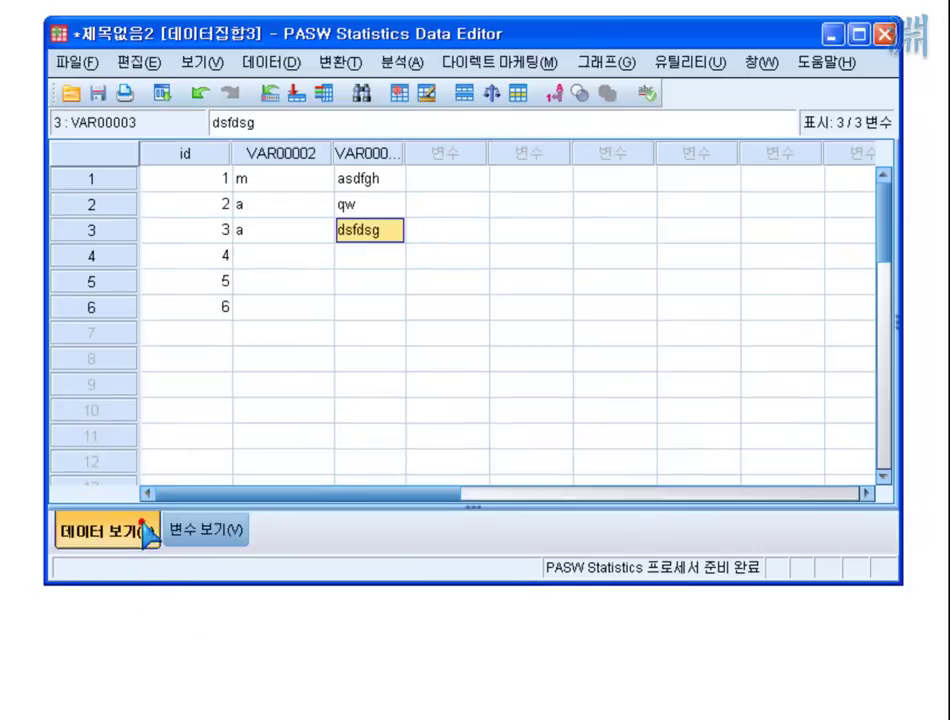
{"action": "left_click", "coordinate": [368, 255]}
{"action": "type", "text": "rfgsdrthtgdjhyhfdjd"}
{"action": "key", "text": "Return"}
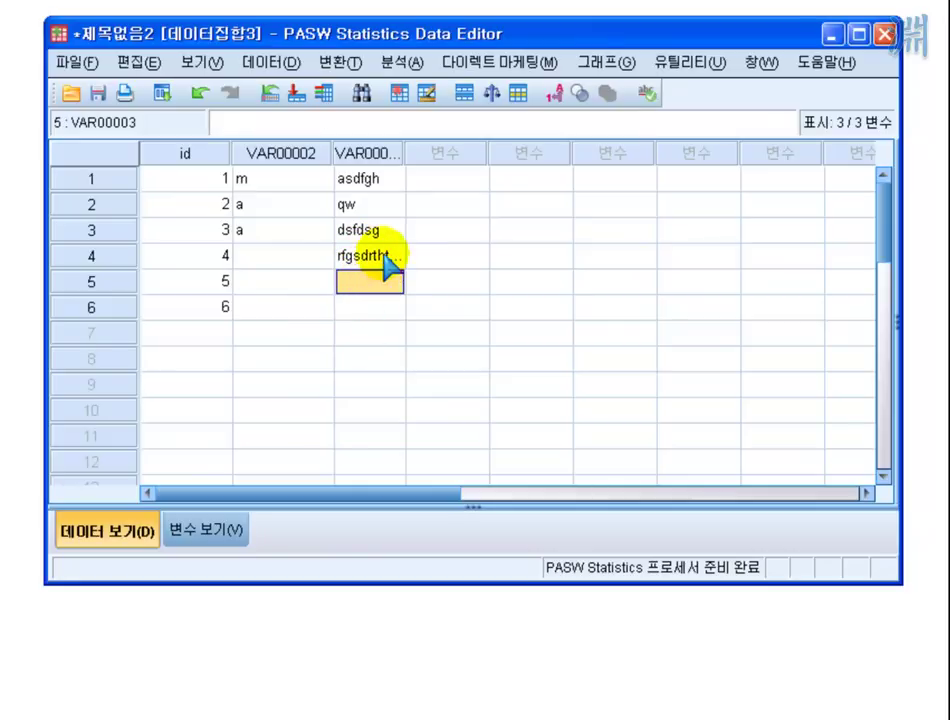
Widen the VAR00003 column in Data View to show its full text and enter gjnhfjhfjhj for case 5
{"action": "left_click", "coordinate": [381, 256]}
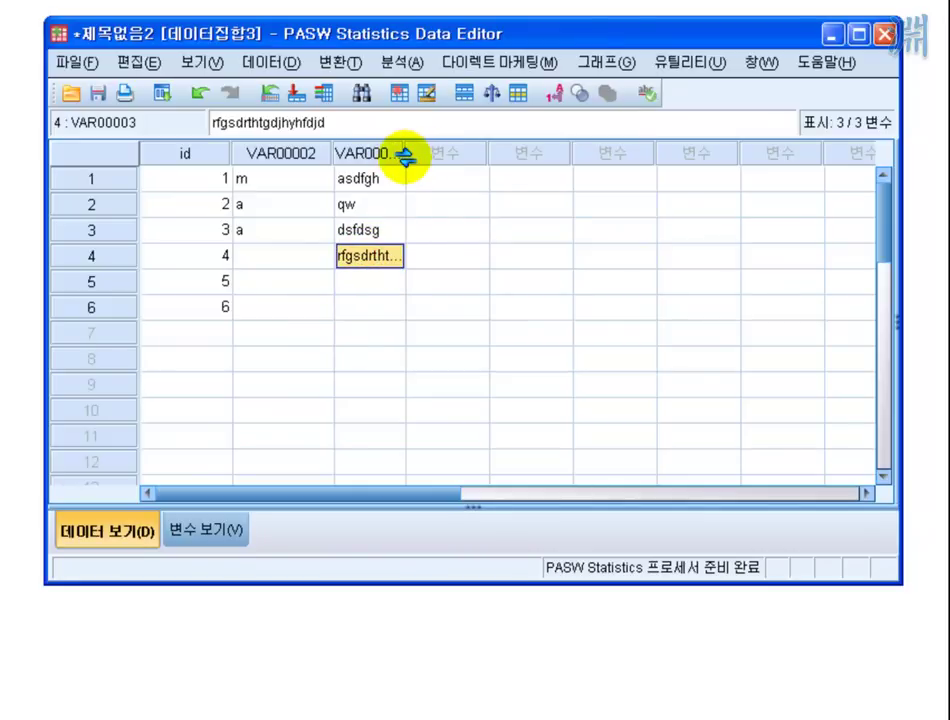
{"action": "left_click_drag", "start_coordinate": [405, 153], "coordinate": [466, 155]}
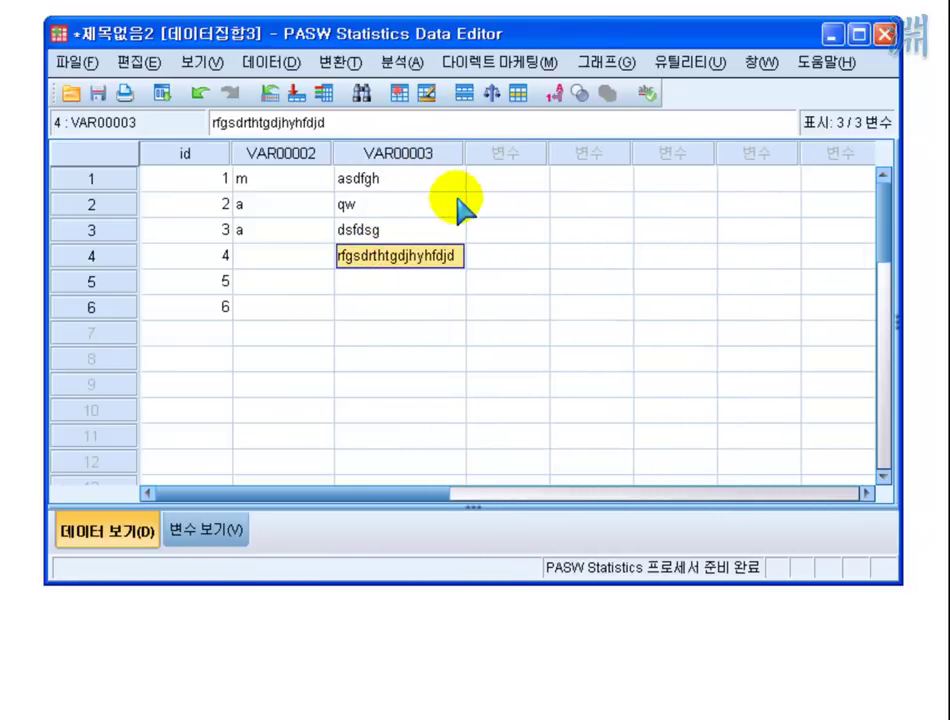
{"action": "left_click", "coordinate": [367, 284]}
{"action": "type", "text": "gjnhfjhf"}
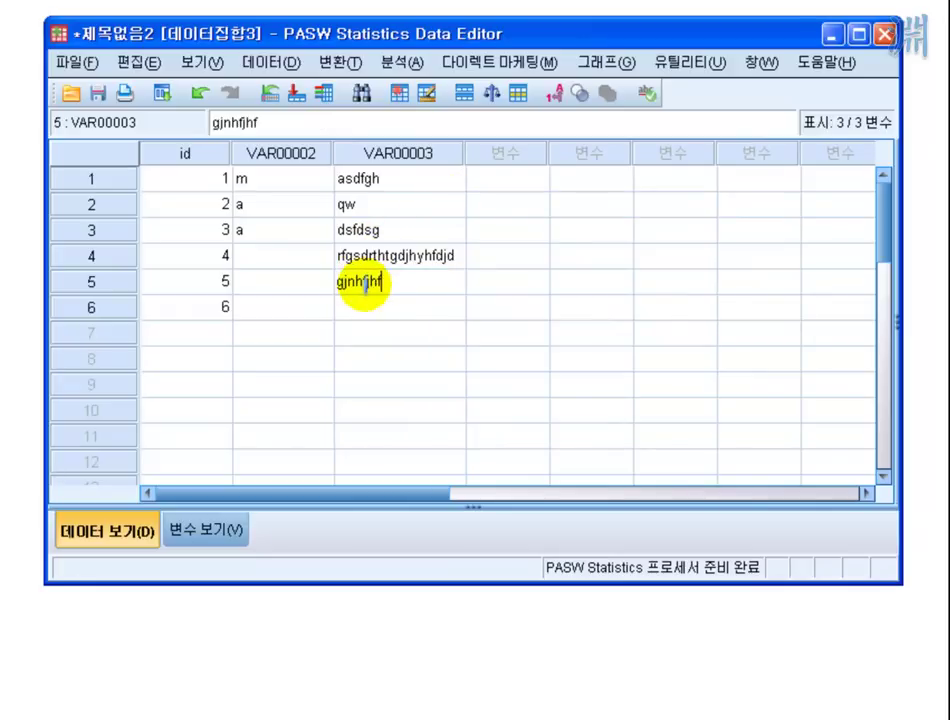
{"action": "type", "text": "jhj"}
{"action": "left_click", "coordinate": [405, 310]}
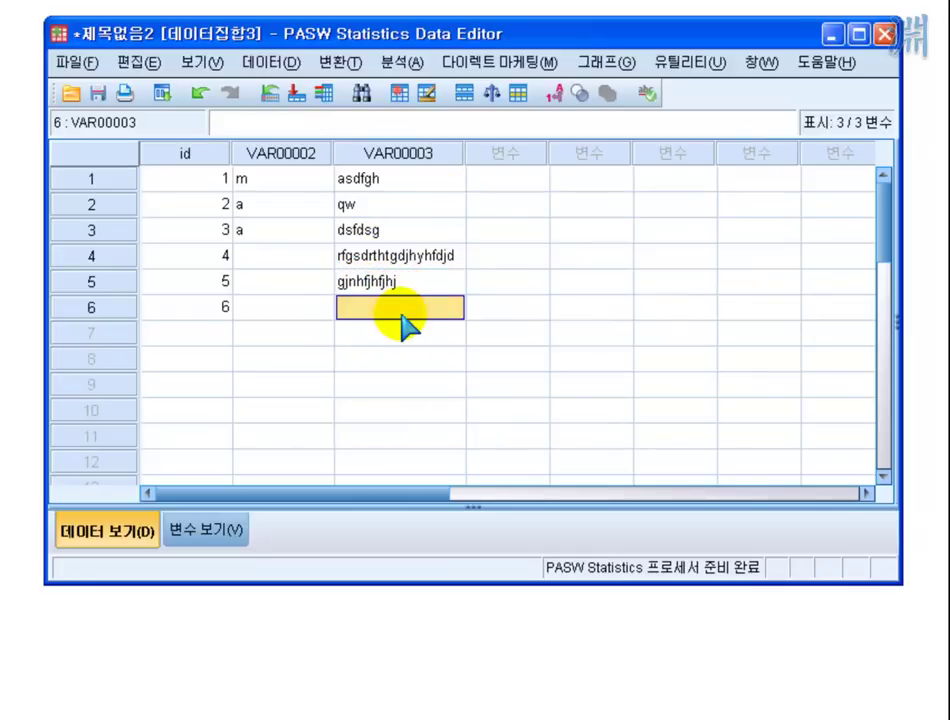
{"action": "left_click", "coordinate": [407, 282]}
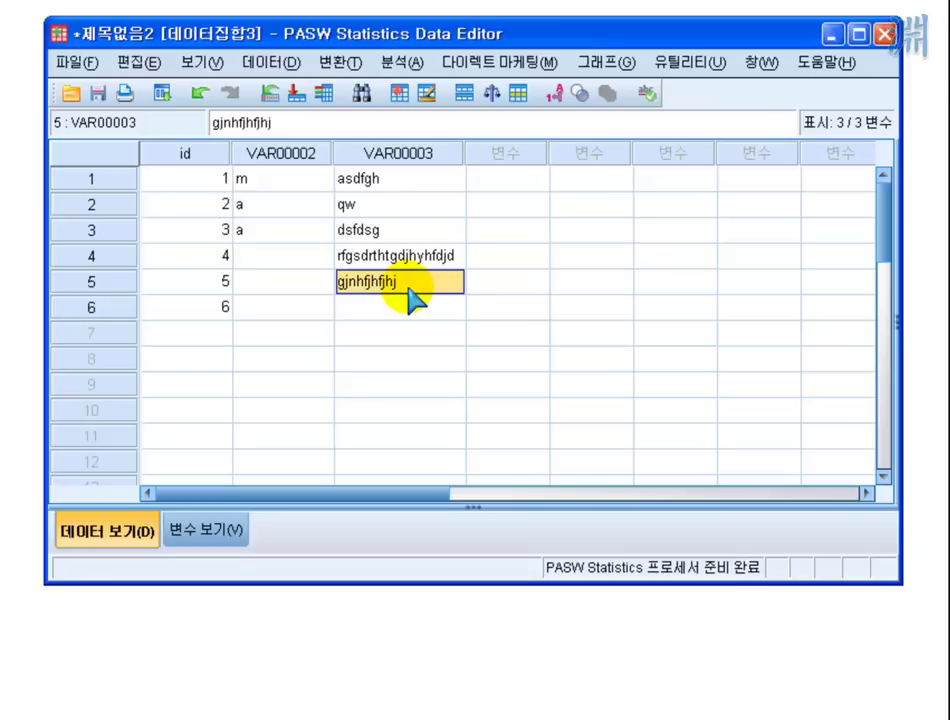
Check VAR00003's width (너비) in Variable View and return to the entered values in Data View
{"action": "left_click", "coordinate": [232, 532]}
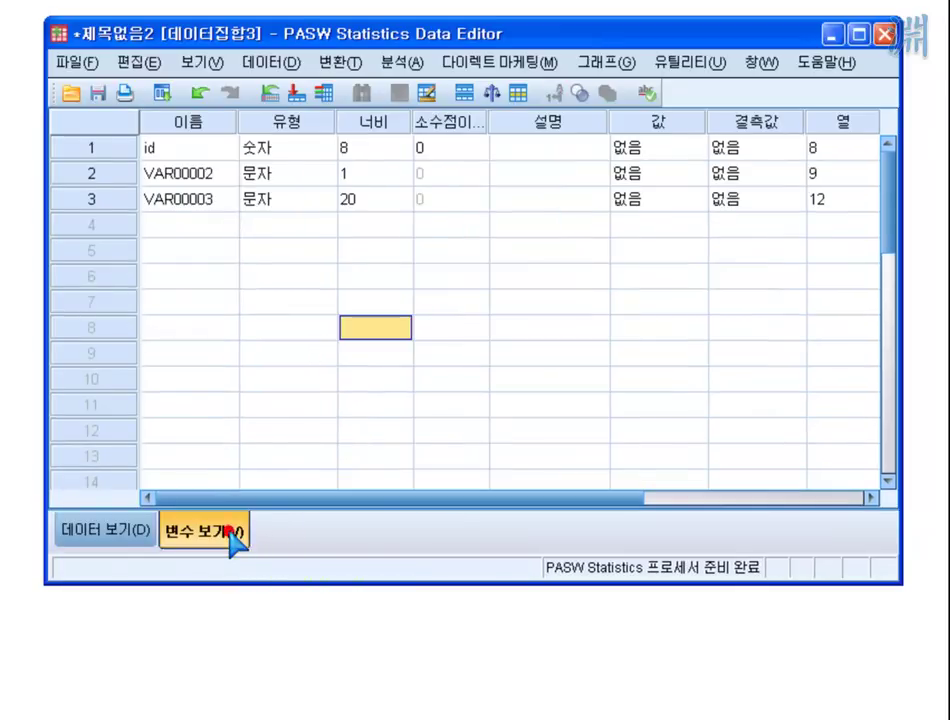
{"action": "left_click", "coordinate": [392, 200]}
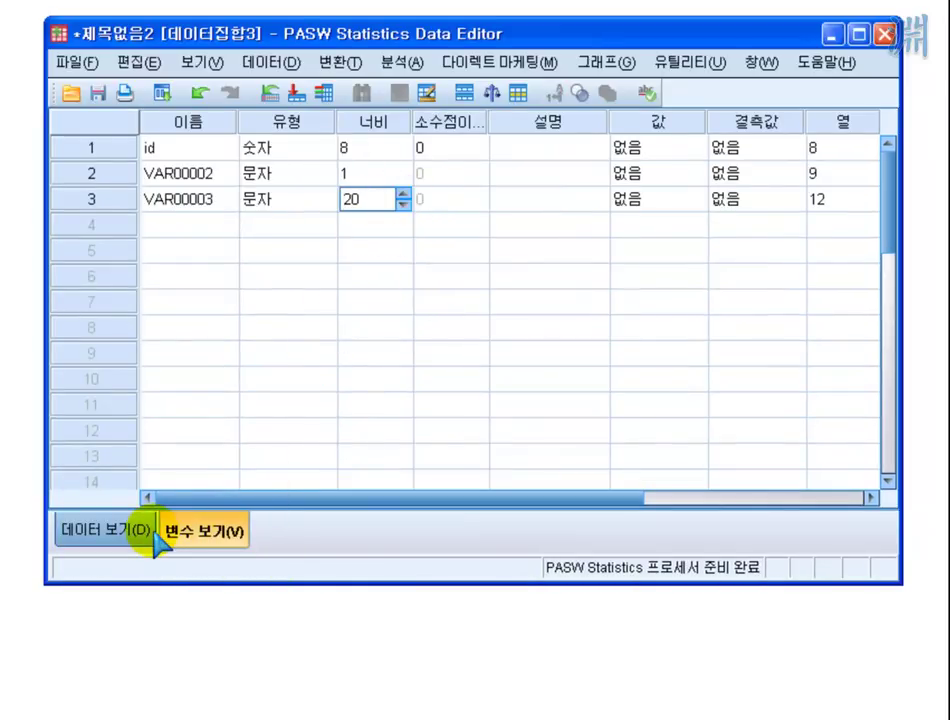
{"action": "left_click", "coordinate": [100, 532]}
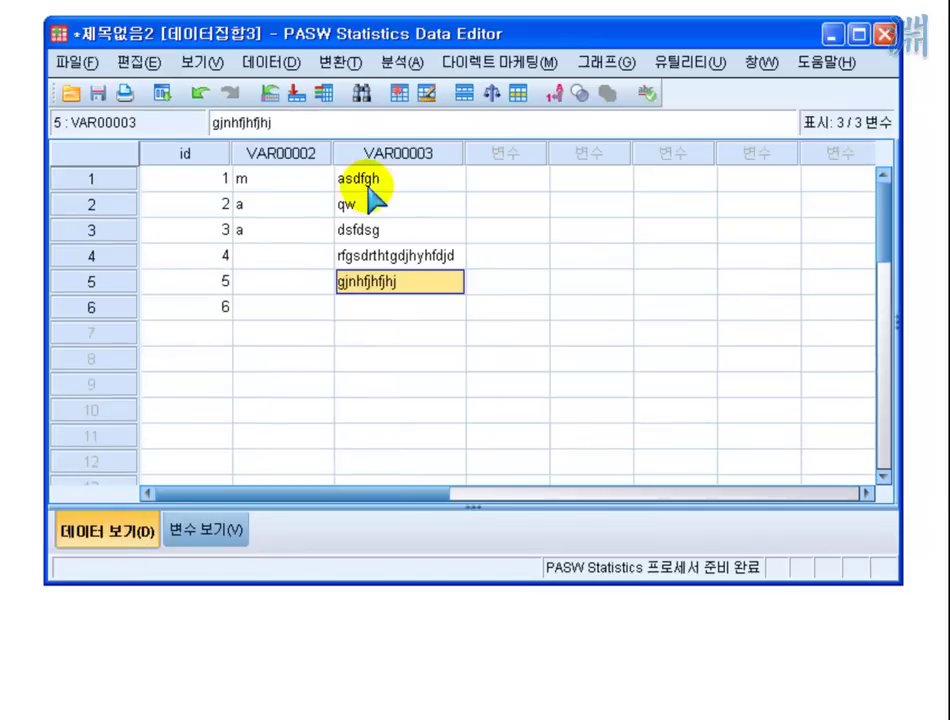
{"action": "left_click", "coordinate": [328, 231]}
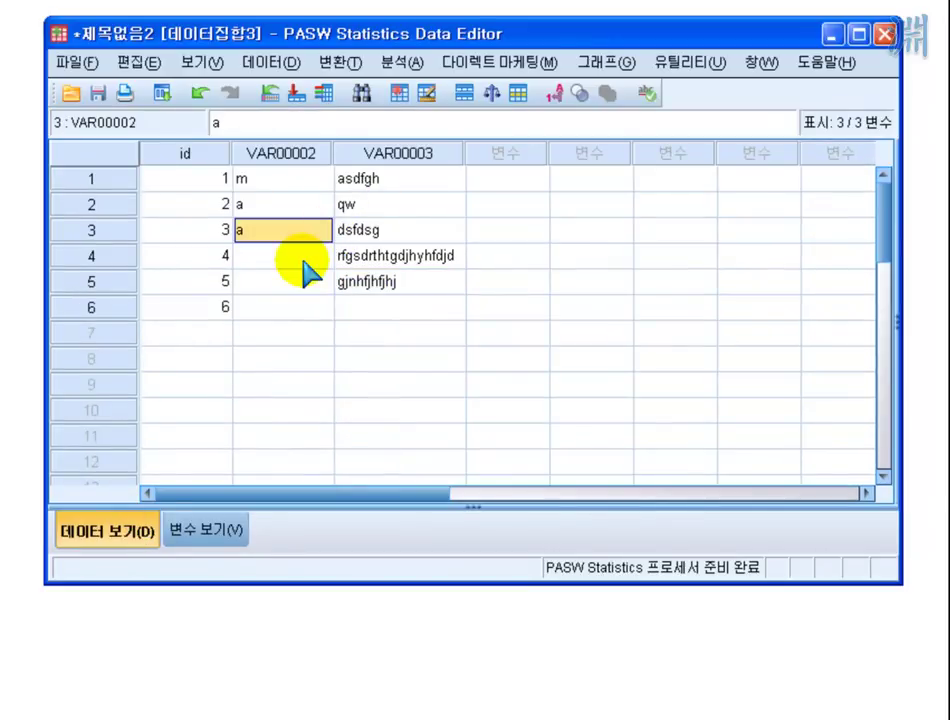
Rename the variable VAR00003 to 성별 in Variable View
{"action": "double_click", "coordinate": [428, 154]}
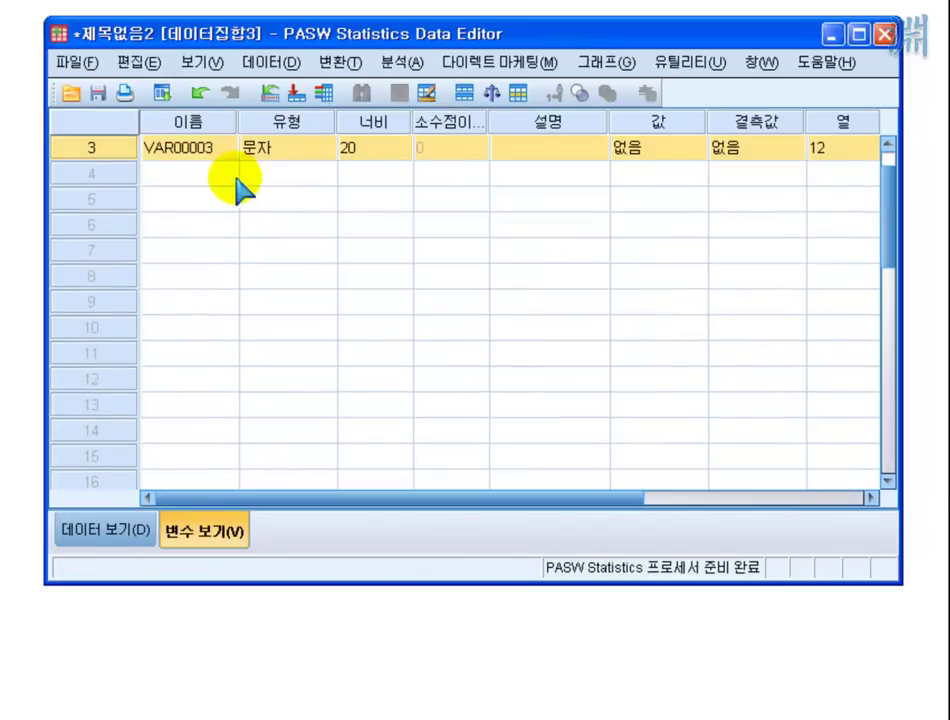
{"action": "double_click", "coordinate": [222, 147]}
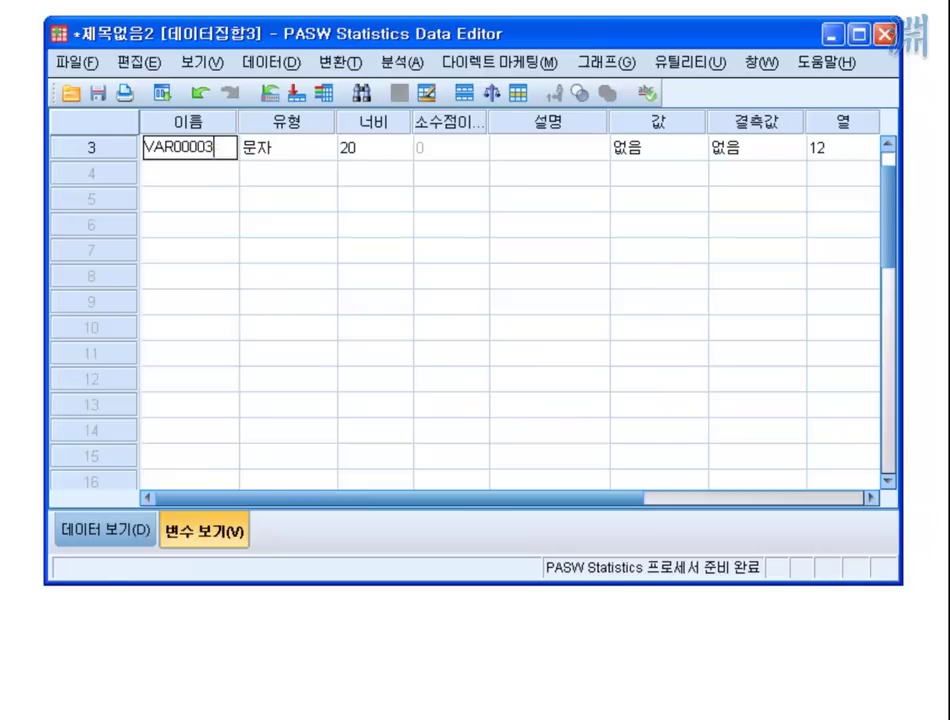
{"action": "key", "text": "BackSpace"}
{"action": "key", "text": "BackSpace"}
{"action": "key", "text": "BackSpace"}
{"action": "key", "text": "BackSpace"}
{"action": "key", "text": "BackSpace"}
{"action": "key", "text": "BackSpace"}
{"action": "key", "text": "BackSpace"}
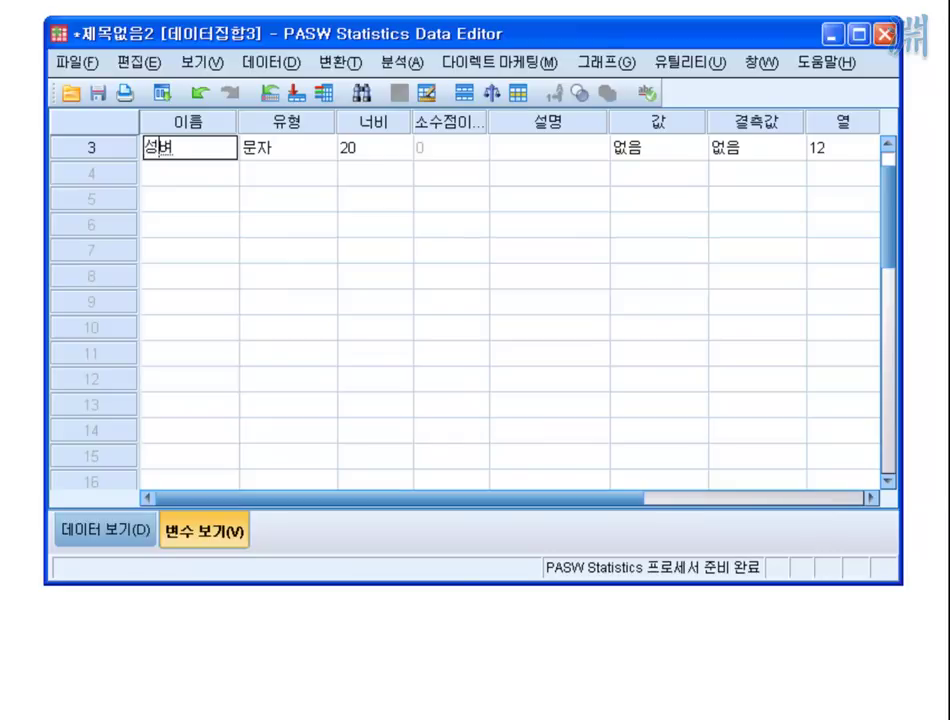
{"action": "type", "text": "성별"}
{"action": "key", "text": "Return"}
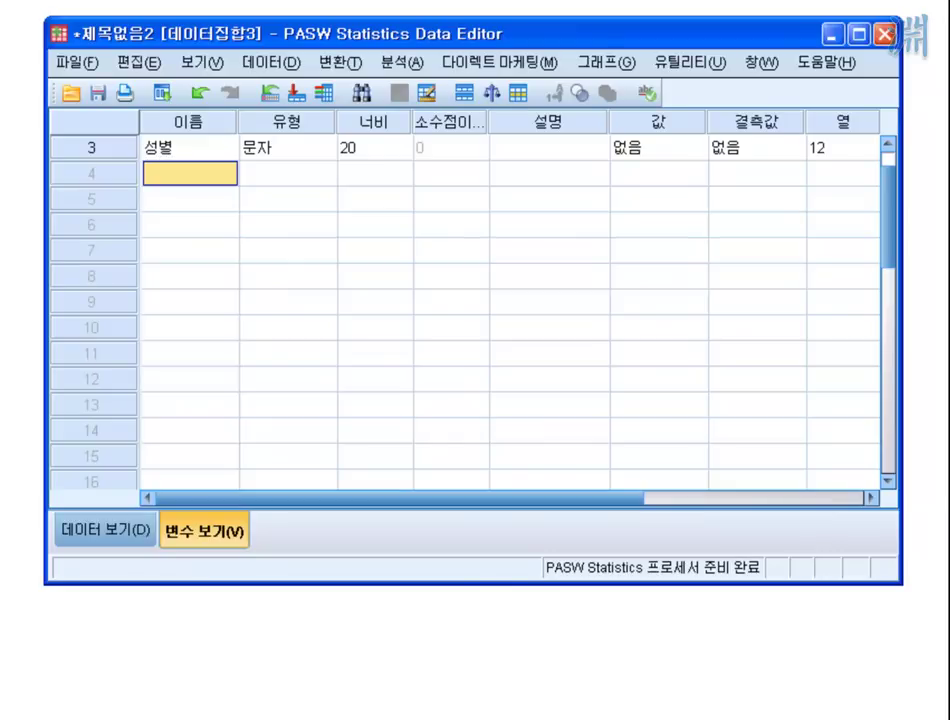
Replace the 성별 values for cases 1 to 3 with 1, 2 and 1 in Data View
{"action": "left_click", "coordinate": [90, 532]}
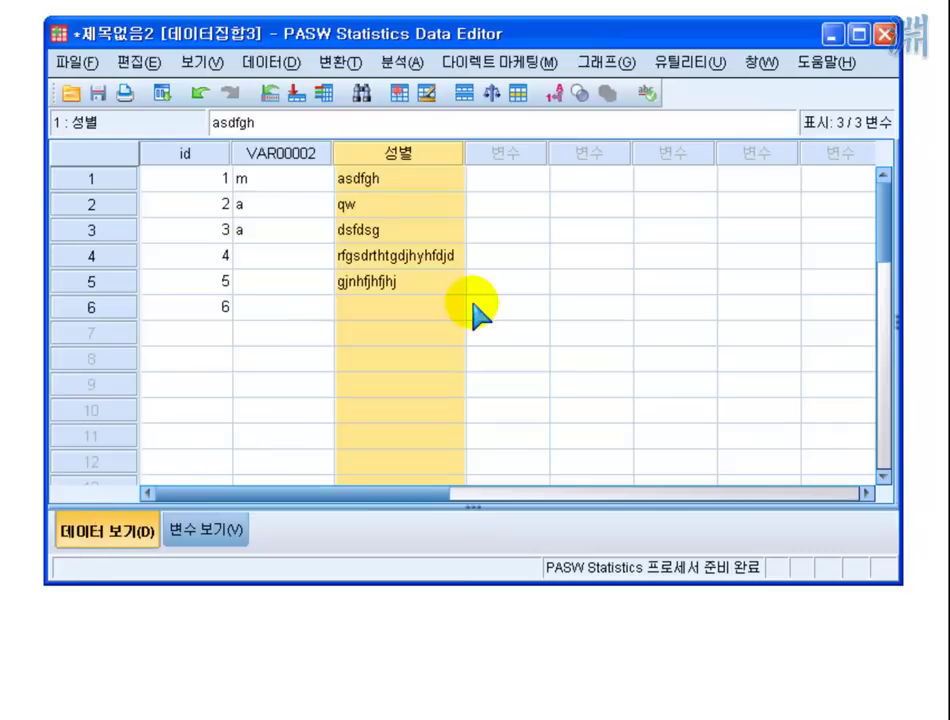
{"action": "left_click", "coordinate": [420, 232]}
{"action": "left_click", "coordinate": [403, 180]}
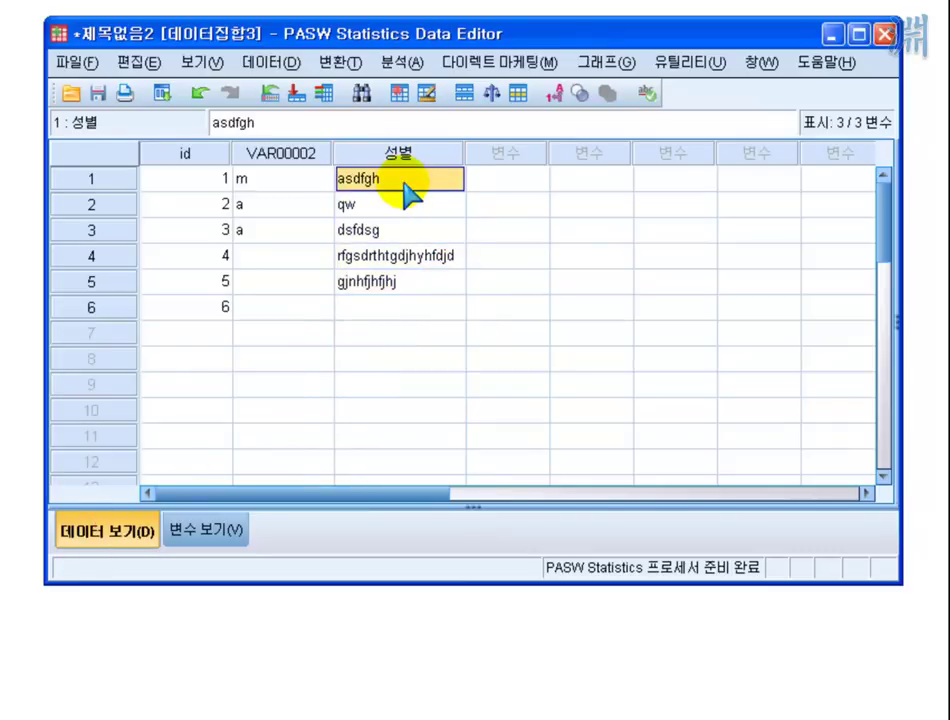
{"action": "key", "text": "Down"}
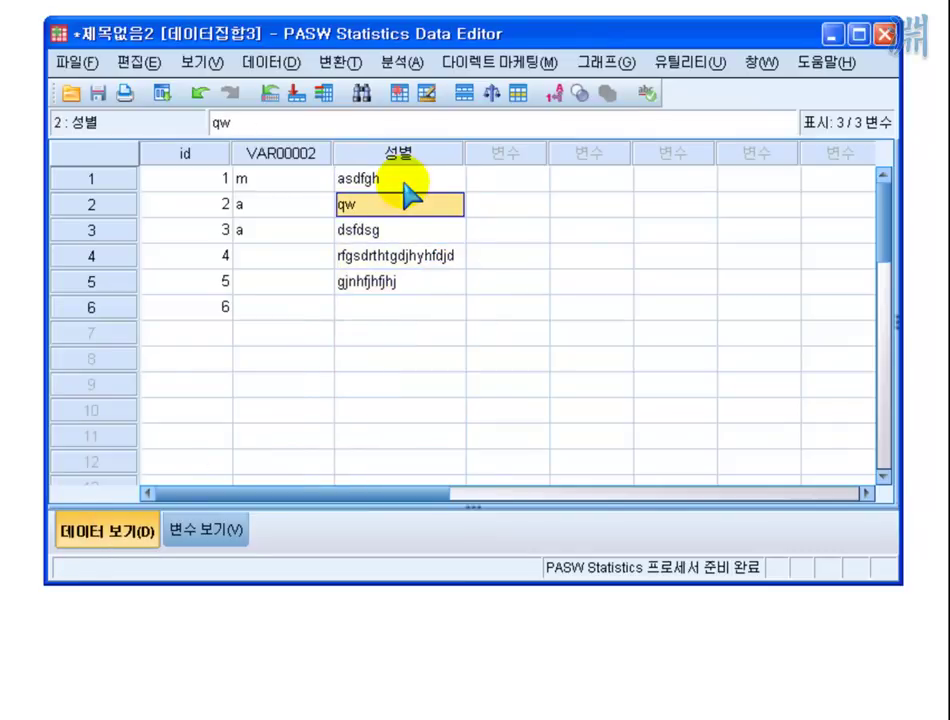
{"action": "type", "text": "ㅡㅡ"}
{"action": "left_click", "coordinate": [405, 183]}
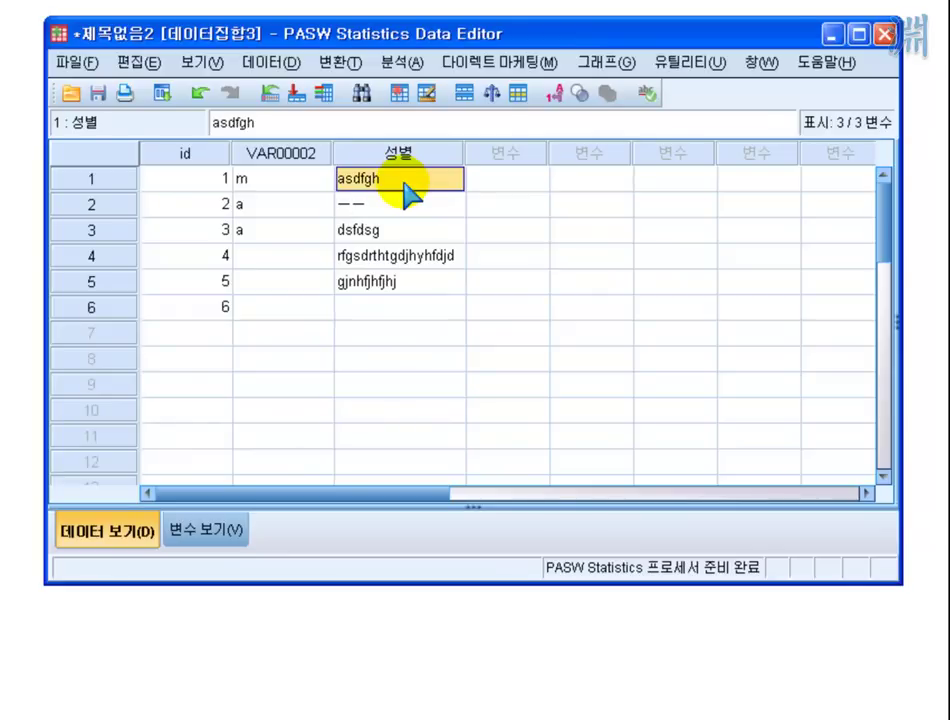
{"action": "key", "text": "BackSpace"}
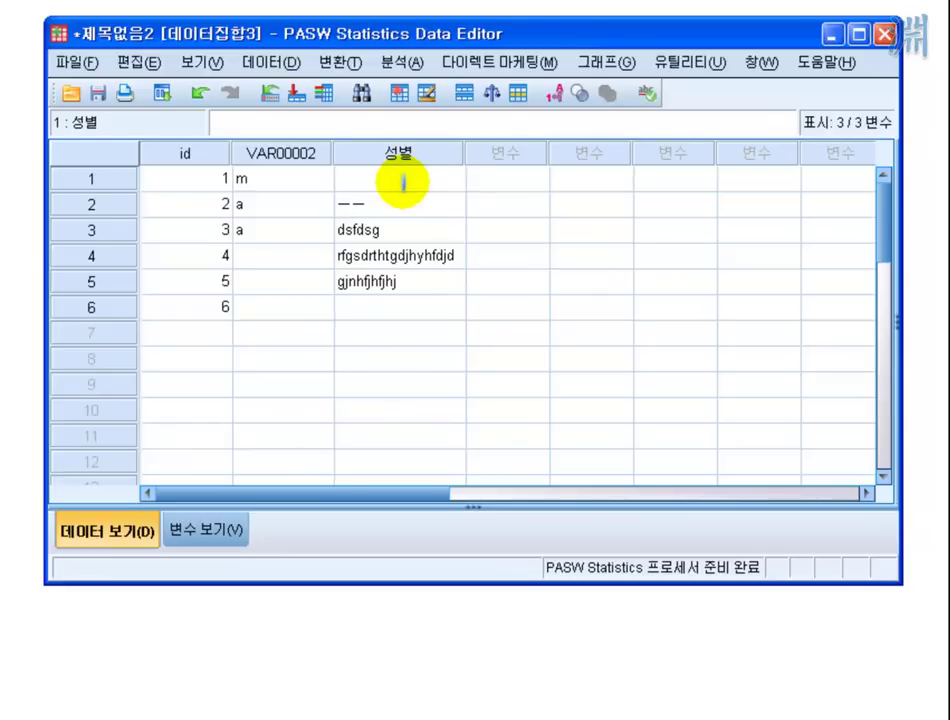
{"action": "key", "text": "Return"}
{"action": "type", "text": "2"}
{"action": "key", "text": "Return"}
{"action": "type", "text": "1"}
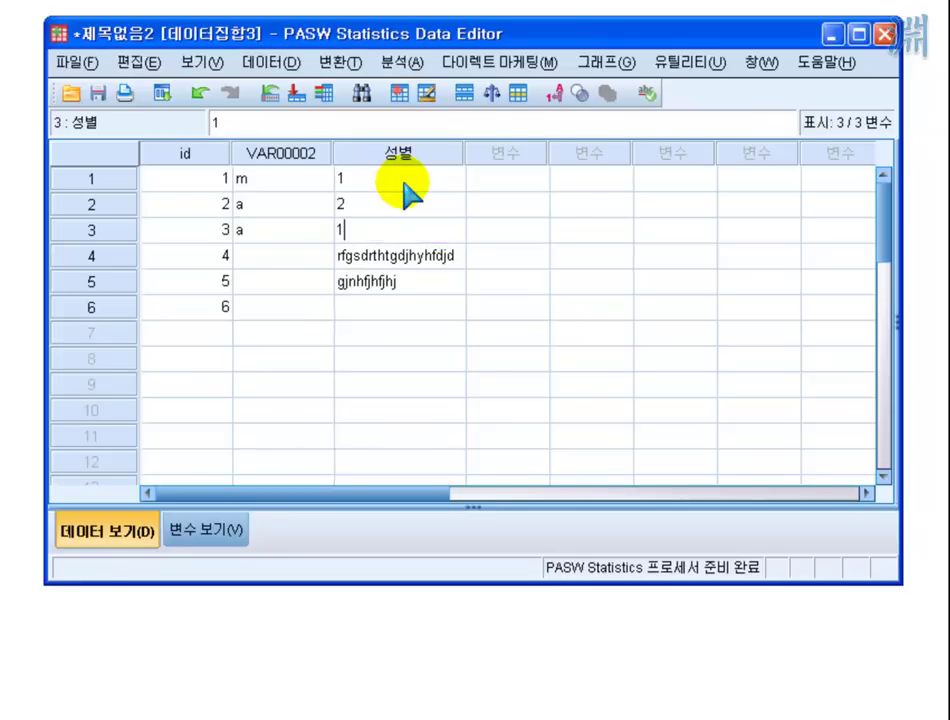
{"action": "key", "text": "Return"}
Enter 2, 2, 2, 2, 1, 1 and 1 as the 성별 values for cases 4 to 10
{"action": "type", "text": "2"}
{"action": "key", "text": "Return"}
{"action": "type", "text": "2"}
{"action": "key", "text": "Return"}
{"action": "type", "text": "2"}
{"action": "key", "text": "Return"}
{"action": "type", "text": "2"}
{"action": "key", "text": "Return"}
{"action": "type", "text": "1"}
{"action": "key", "text": "Return"}
{"action": "type", "text": "1"}
{"action": "key", "text": "Return"}
{"action": "type", "text": "1"}
{"action": "key", "text": "Return"}
{"action": "key", "text": "Up"}
{"action": "key", "text": "Up"}
{"action": "key", "text": "Up"}
{"action": "key", "text": "Up"}
{"action": "key", "text": "Up"}
{"action": "key", "text": "Up"}
{"action": "key", "text": "Up"}
{"action": "key", "text": "Up"}
{"action": "key", "text": "Up"}
{"action": "key", "text": "Up"}
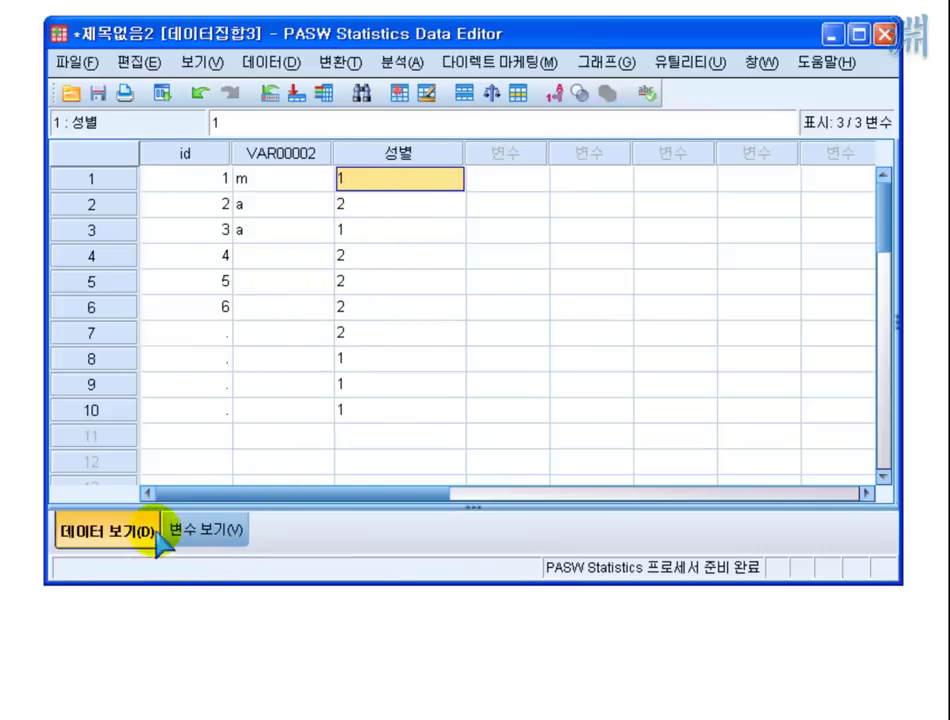
Check the type and width of 성별 in Variable View, and select its values for cases 1 to 10 in Data View
{"action": "double_click", "coordinate": [396, 152]}
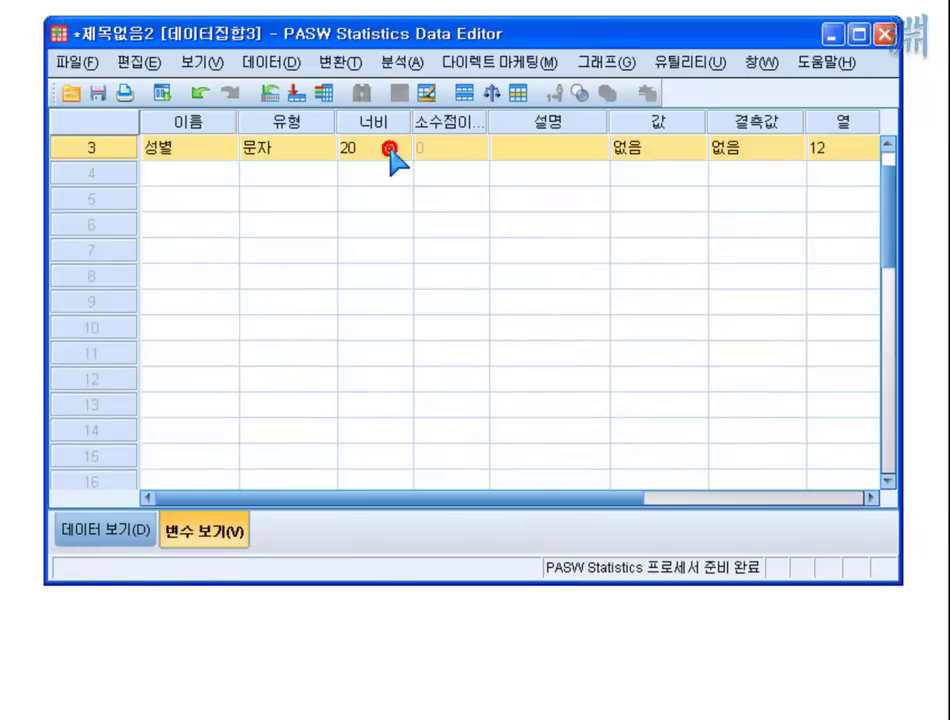
{"action": "left_click", "coordinate": [283, 152]}
{"action": "left_click", "coordinate": [347, 148]}
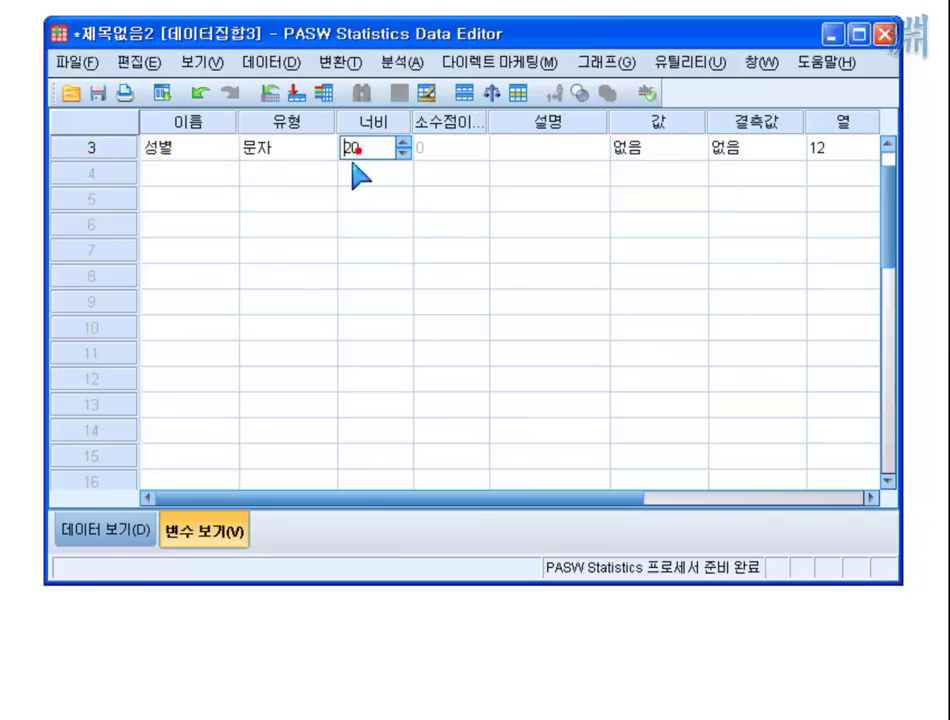
{"action": "left_click", "coordinate": [302, 145]}
{"action": "left_click", "coordinate": [120, 530]}
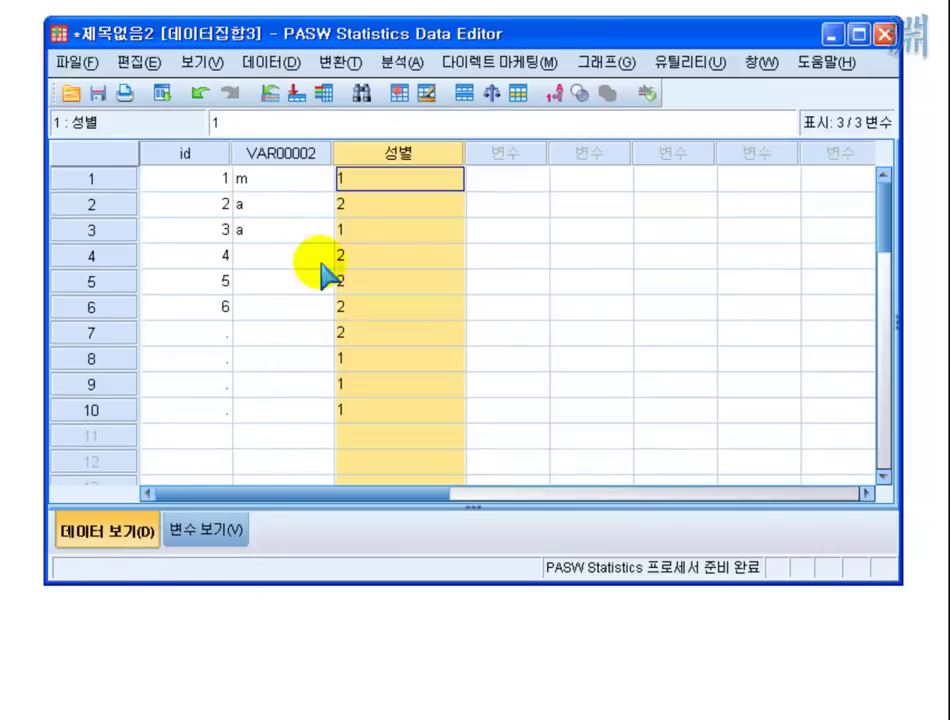
{"action": "left_click", "coordinate": [348, 208]}
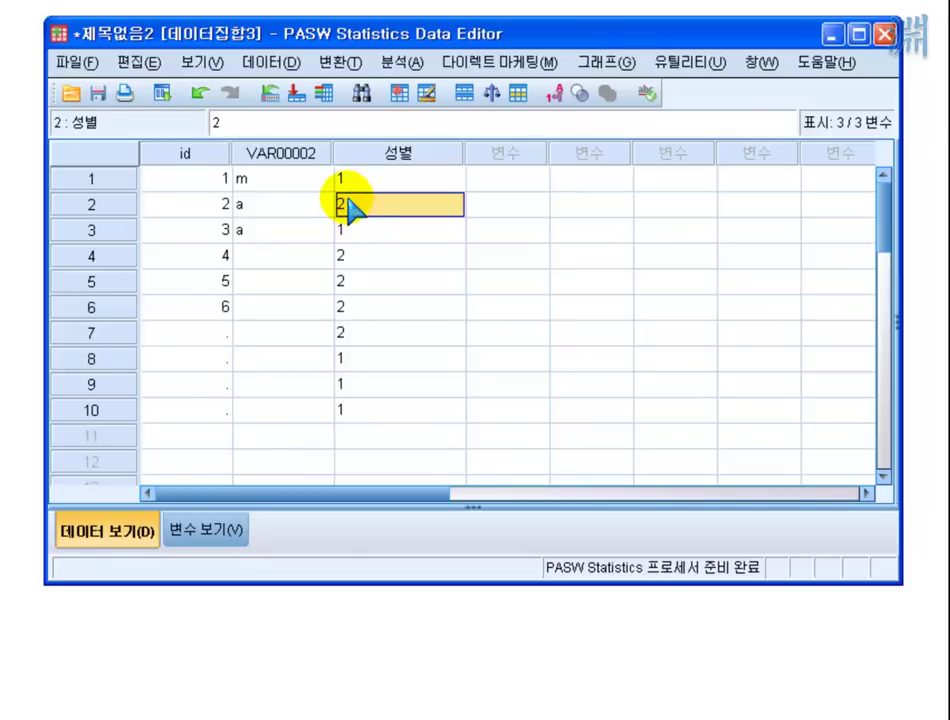
{"action": "left_click_drag", "start_coordinate": [350, 178], "coordinate": [358, 412]}
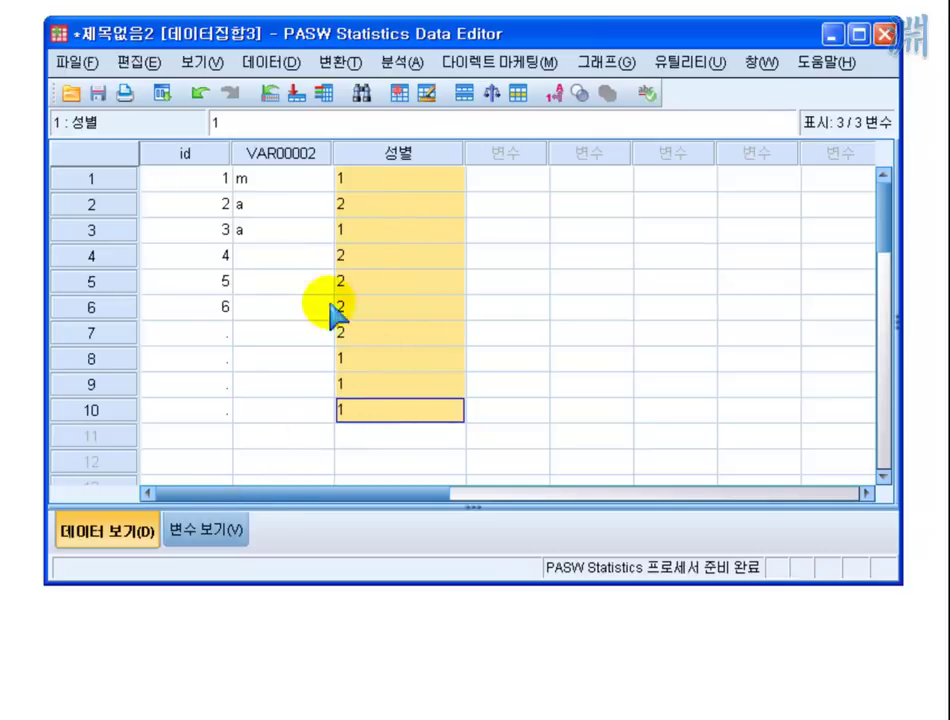
Change the variable type of 성별 to numeric (숫자) in Variable View
{"action": "left_click", "coordinate": [203, 531]}
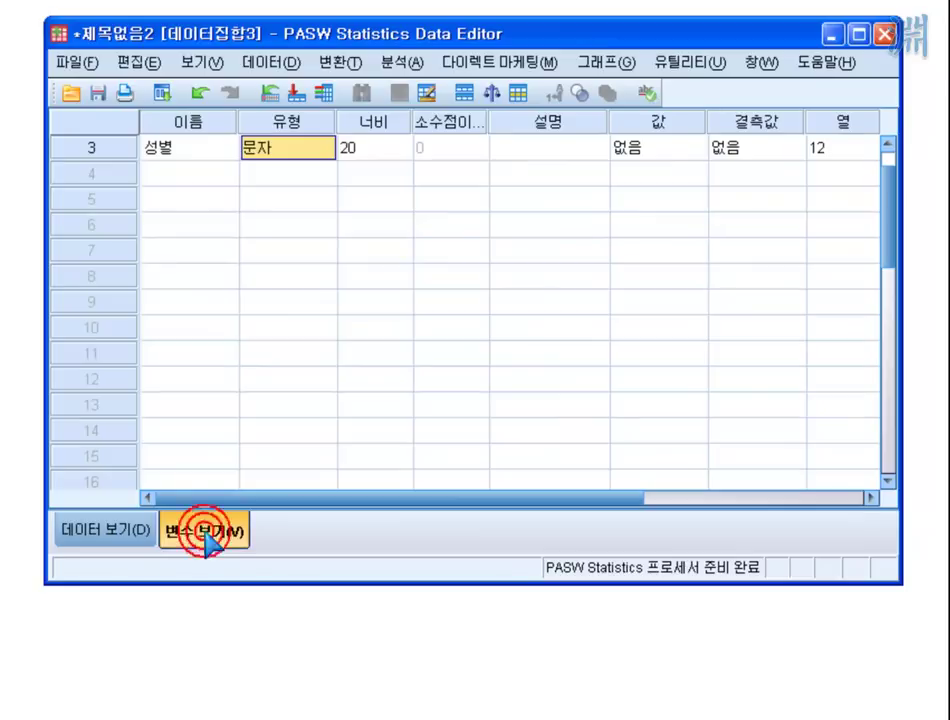
{"action": "left_click", "coordinate": [316, 150]}
{"action": "left_click", "coordinate": [326, 148]}
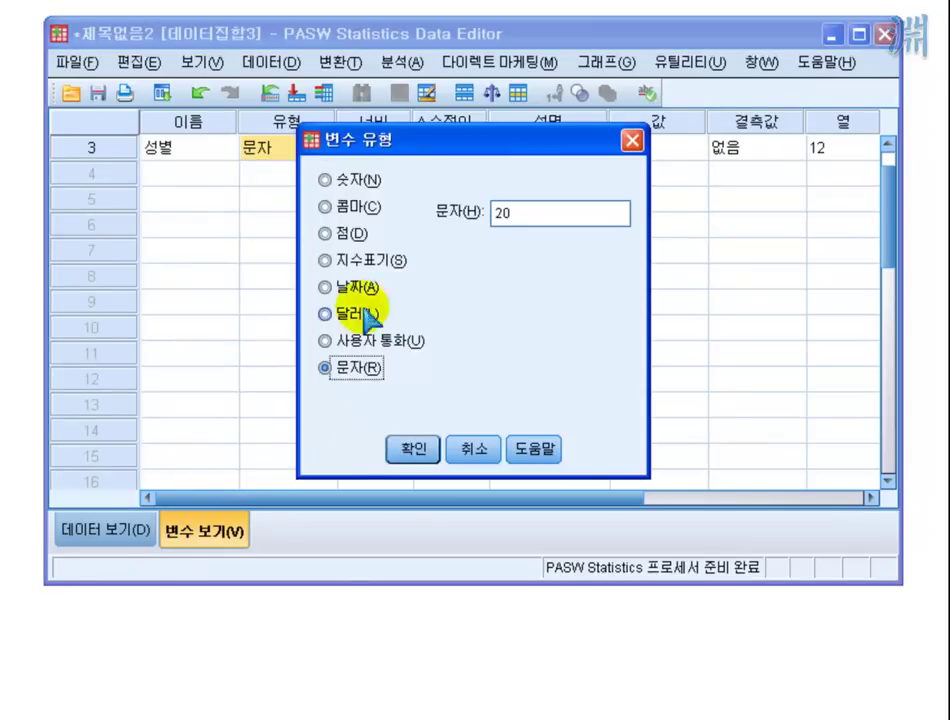
{"action": "left_click", "coordinate": [326, 180]}
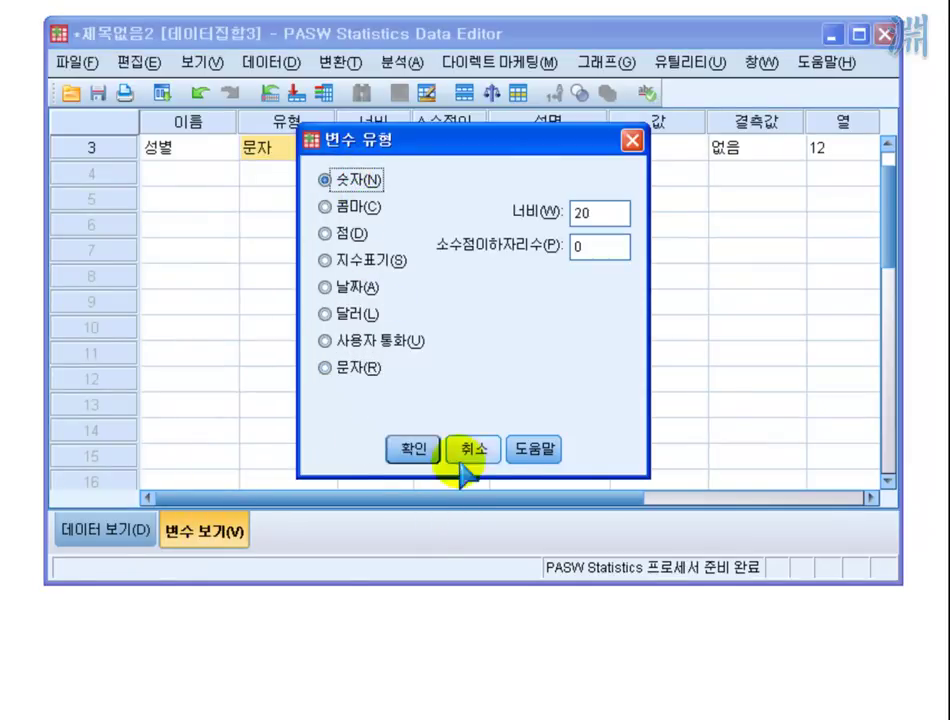
{"action": "left_click", "coordinate": [410, 450]}
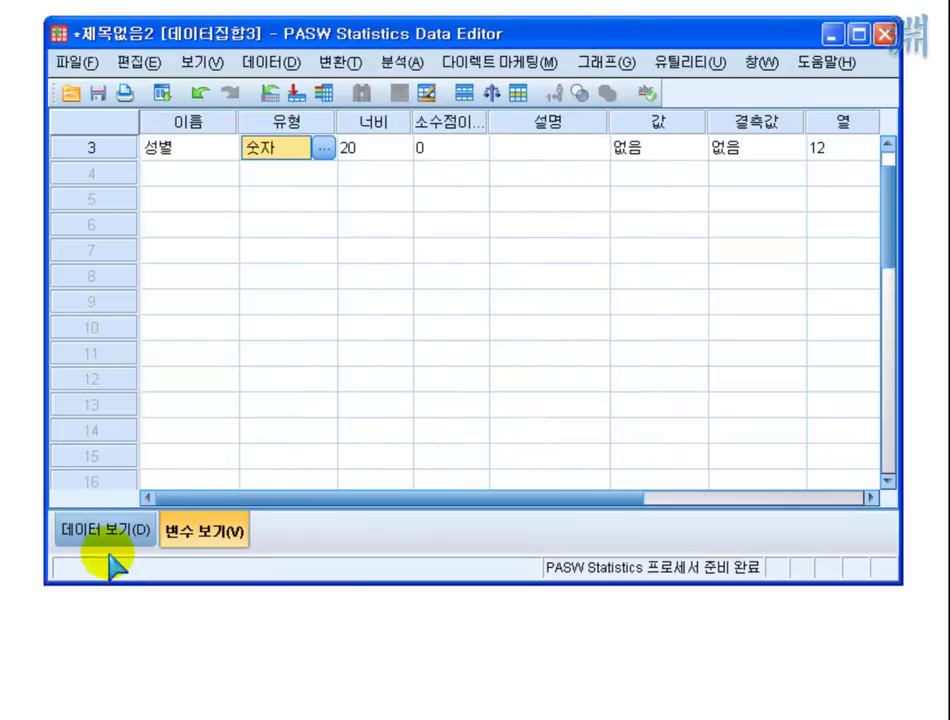
Review the 성별 values in Data View to see how they display with the numeric type
{"action": "left_click", "coordinate": [110, 530]}
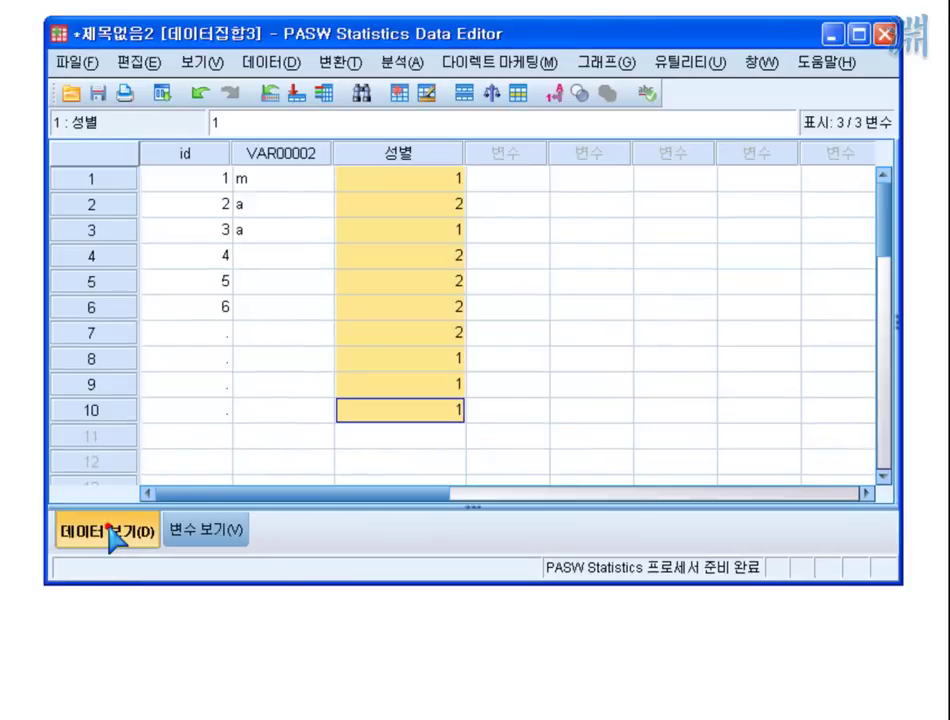
{"action": "left_click", "coordinate": [443, 212]}
{"action": "left_click", "coordinate": [440, 258]}
{"action": "left_click", "coordinate": [437, 360]}
{"action": "left_click", "coordinate": [428, 386]}
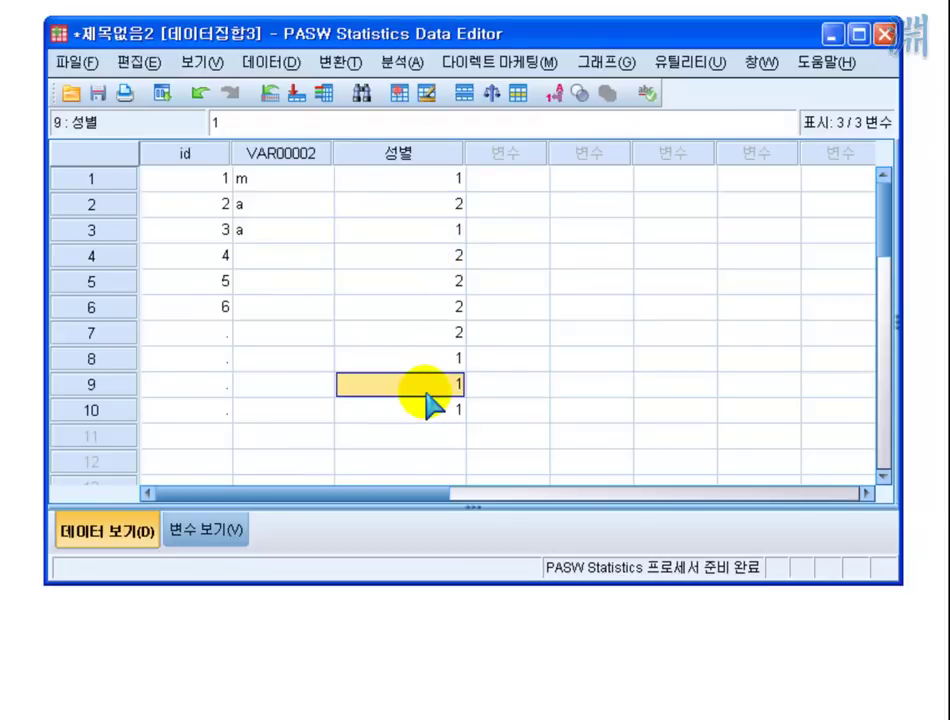
Change the variable type of VAR00002 to numeric (숫자) and select its first case in Data View
{"action": "left_click", "coordinate": [270, 155]}
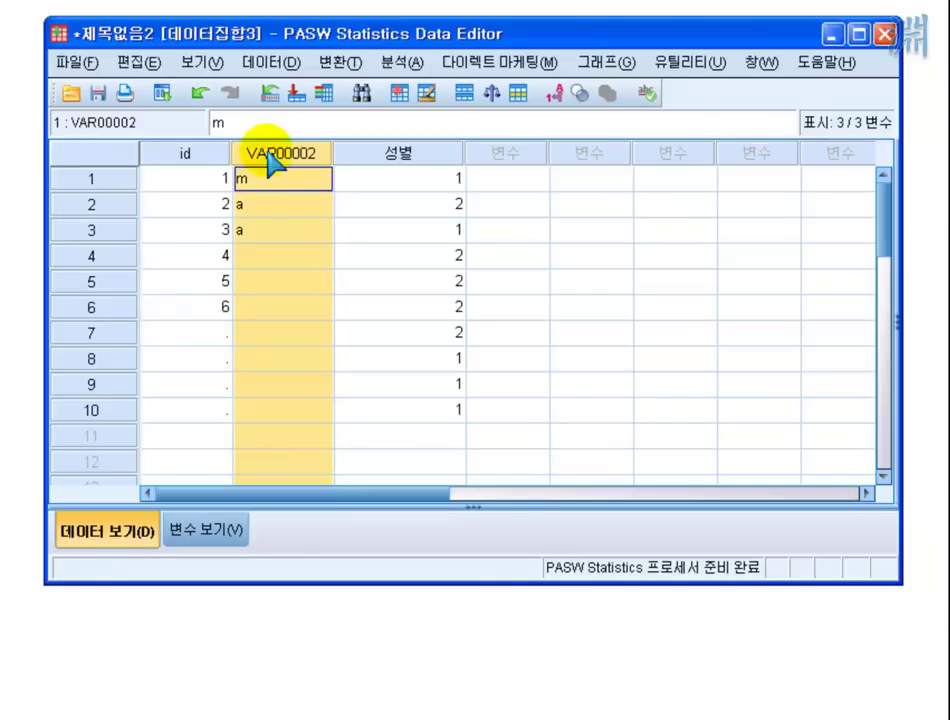
{"action": "double_click", "coordinate": [297, 154]}
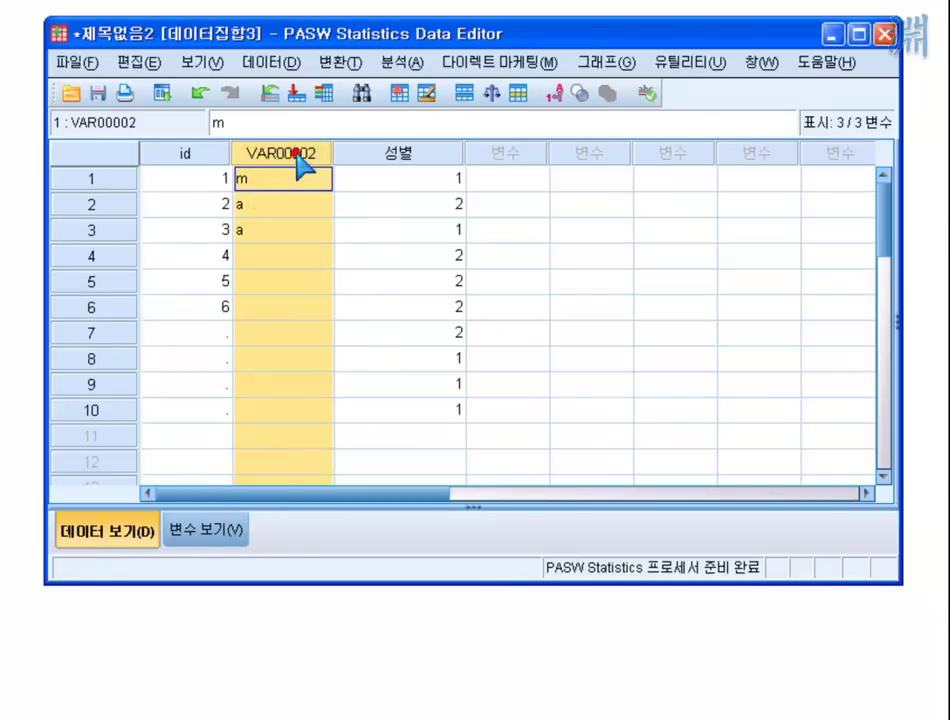
{"action": "left_click", "coordinate": [323, 150]}
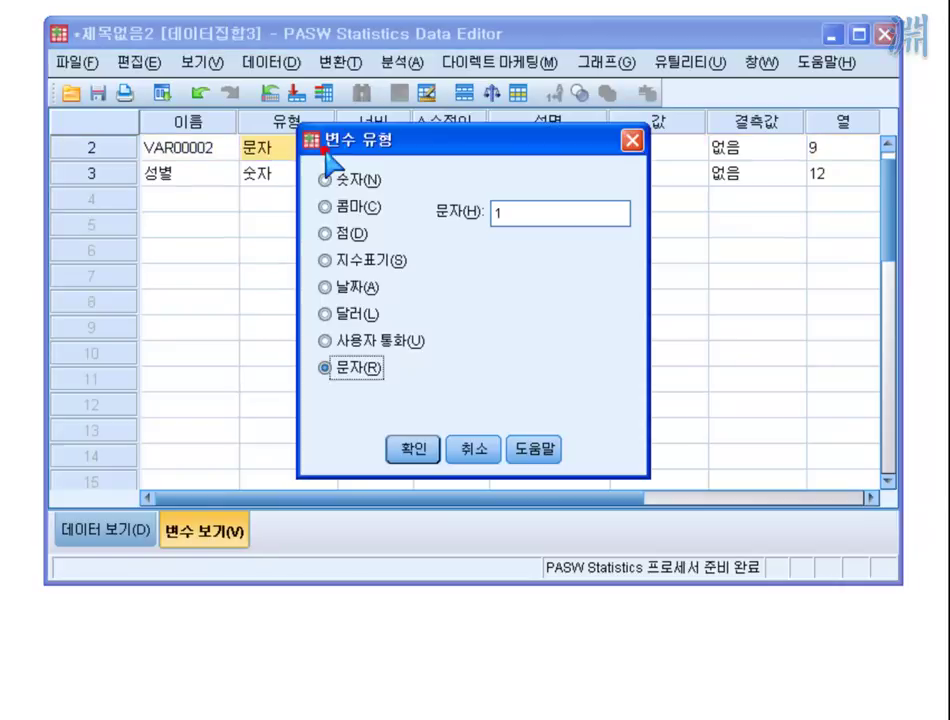
{"action": "left_click", "coordinate": [368, 184]}
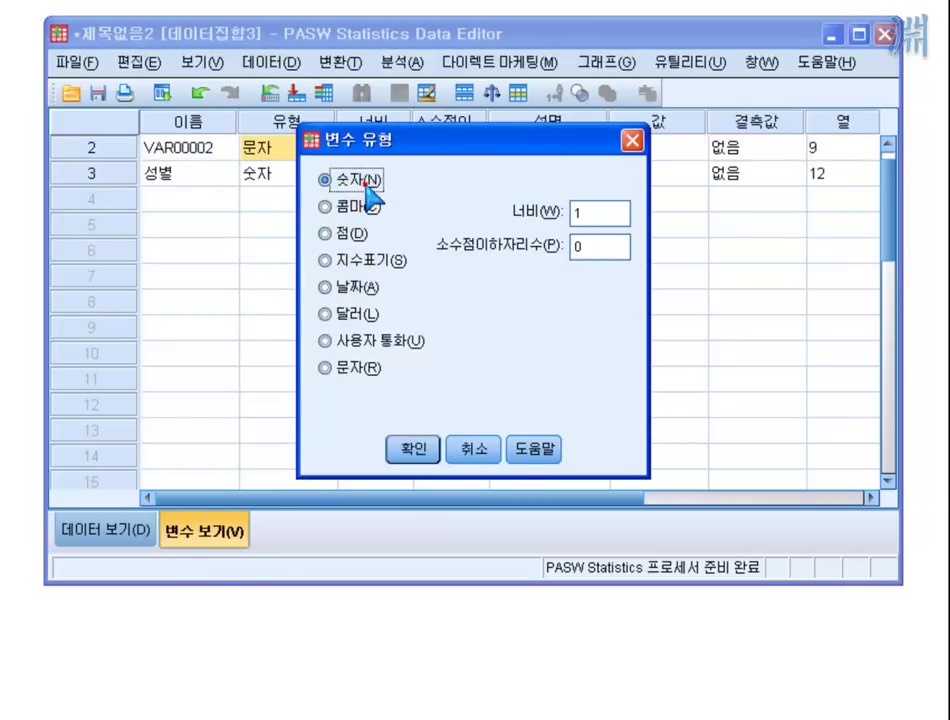
{"action": "left_click", "coordinate": [414, 450]}
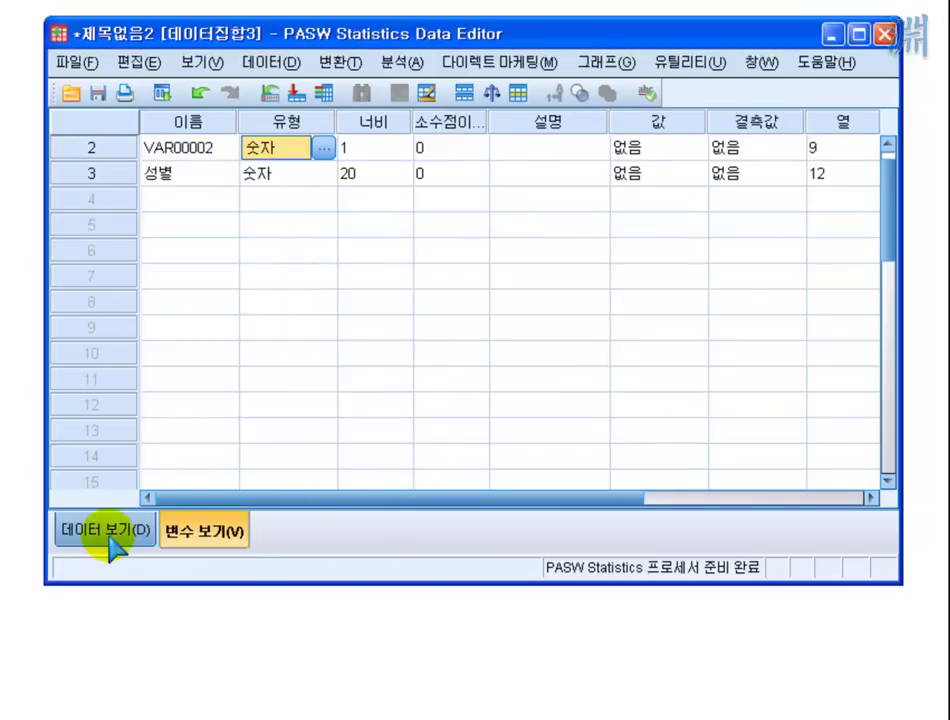
{"action": "left_click", "coordinate": [100, 540]}
{"action": "left_click", "coordinate": [310, 181]}
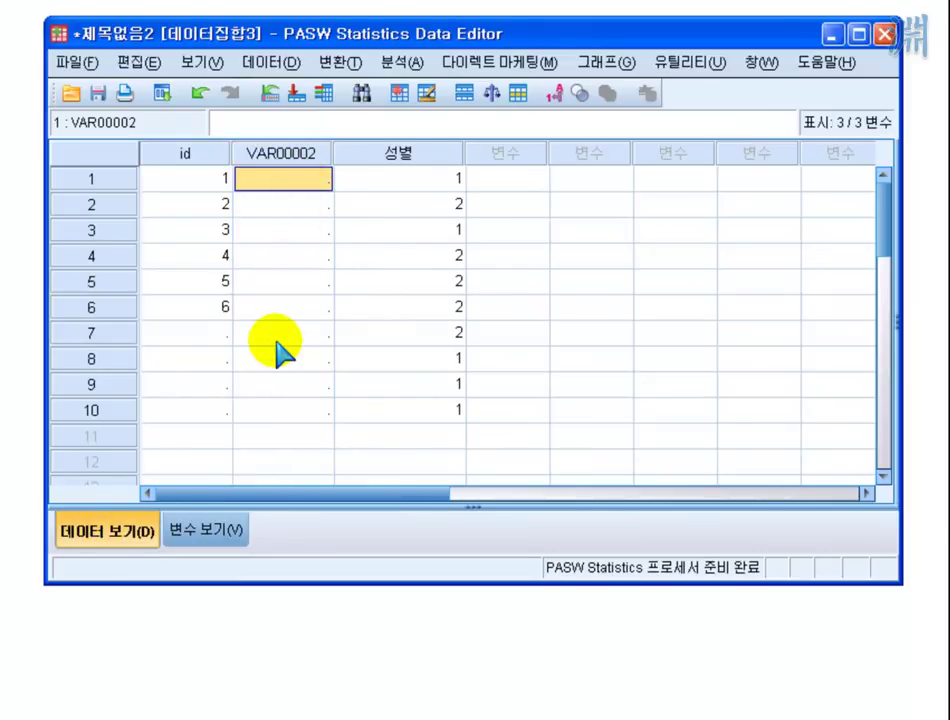
Select the 성별 values for cases 1 to 10 and narrow the 성별 column in Data View
{"action": "left_click_drag", "start_coordinate": [420, 410], "coordinate": [445, 180]}
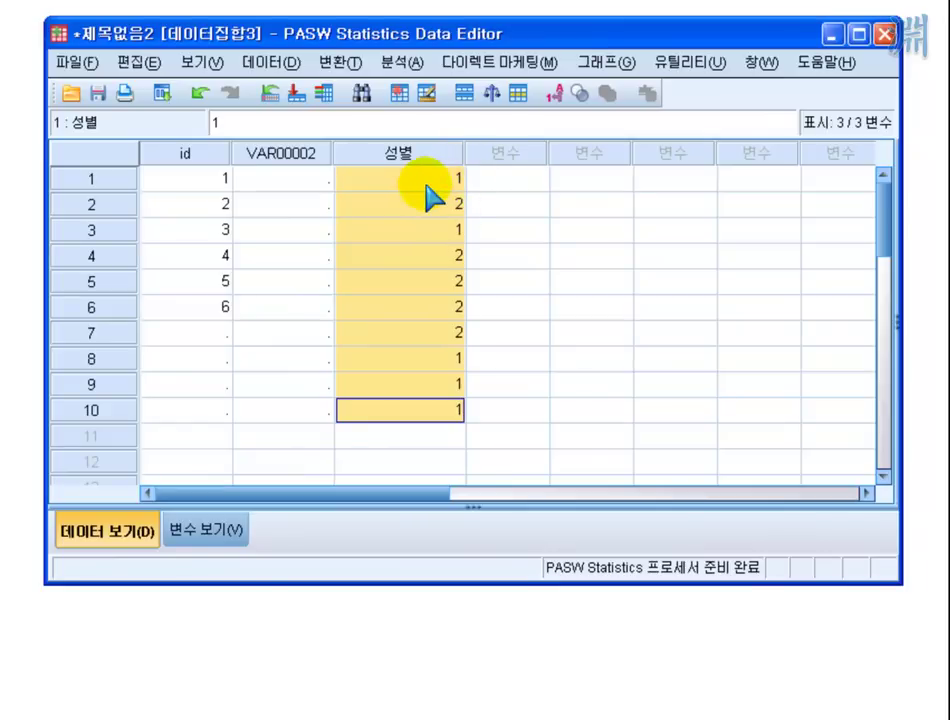
{"action": "left_click_drag", "start_coordinate": [465, 152], "coordinate": [425, 152]}
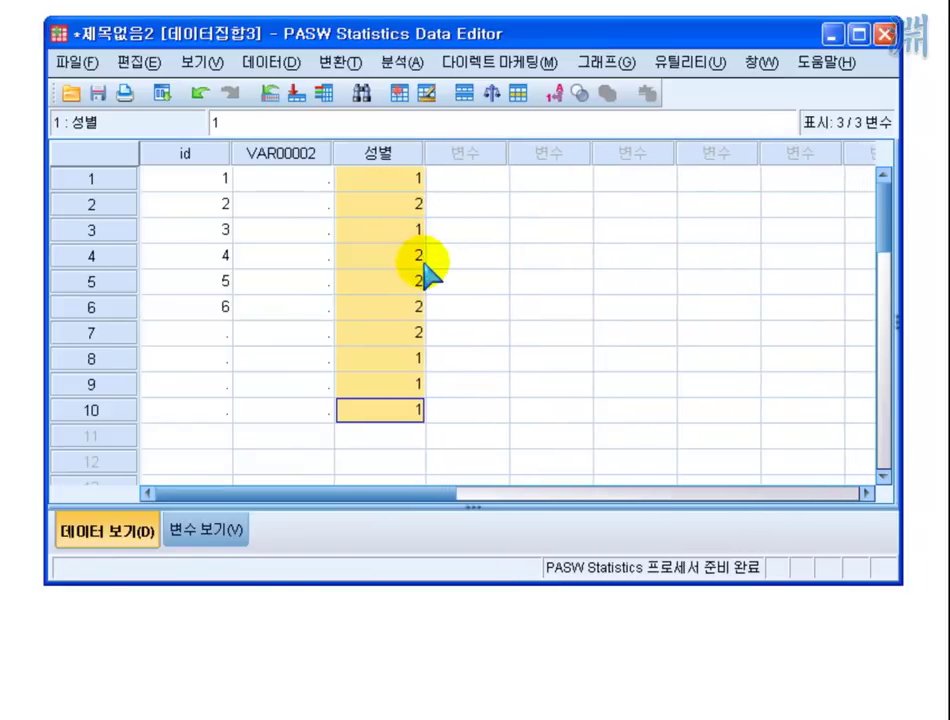
{"action": "left_click", "coordinate": [380, 204]}
Examine the VAR00002 cells across the ten cases to see how the former letter entries display as numeric data
{"action": "left_click", "coordinate": [294, 178]}
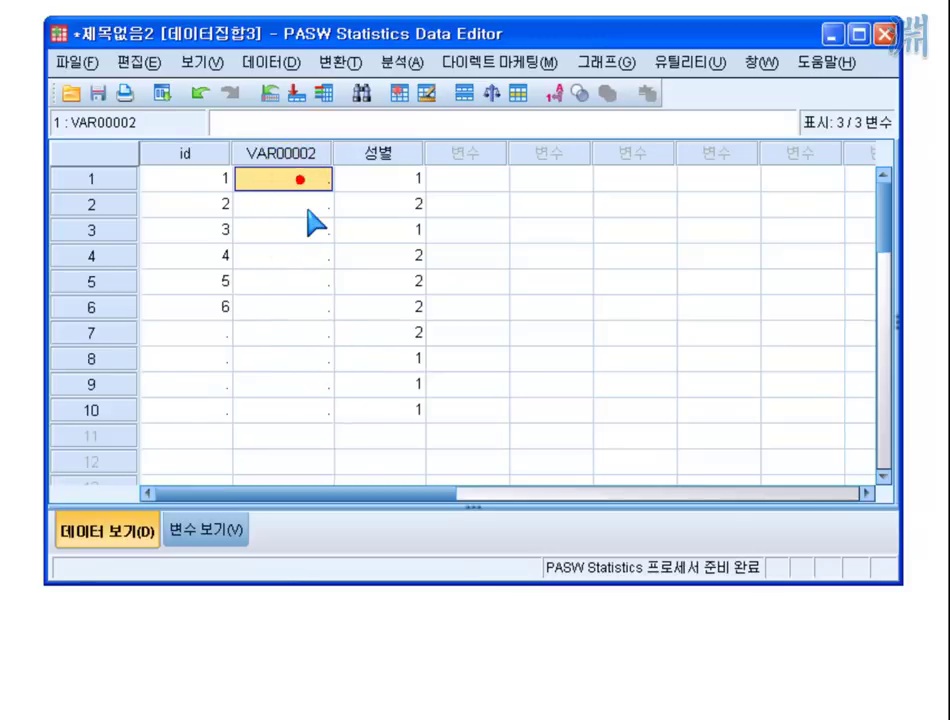
{"action": "left_click", "coordinate": [307, 208]}
{"action": "left_click", "coordinate": [307, 232]}
{"action": "left_click", "coordinate": [303, 206]}
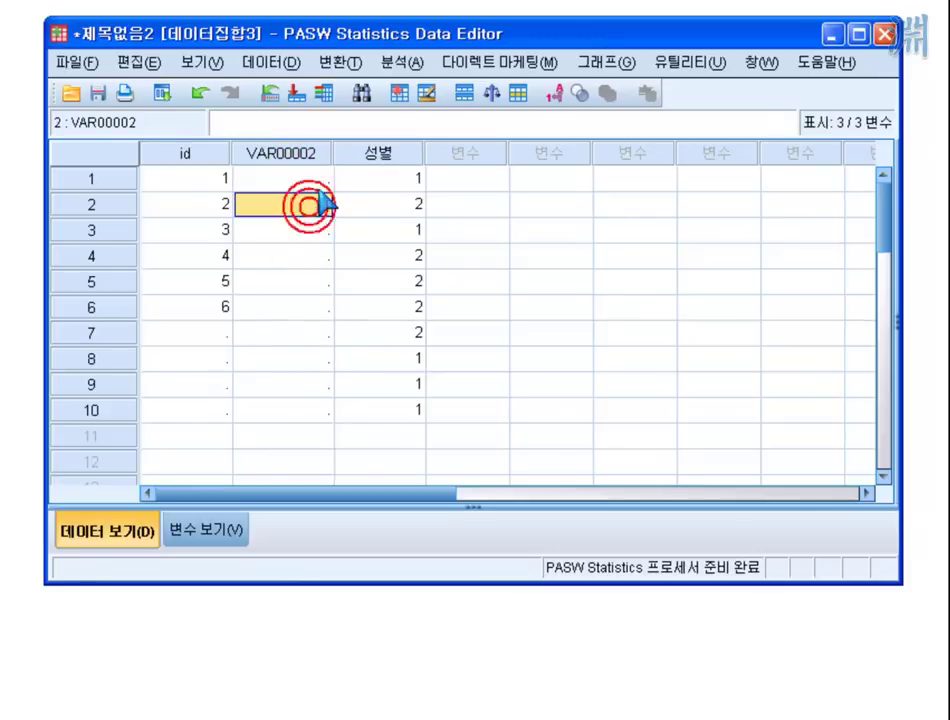
{"action": "left_click", "coordinate": [315, 255]}
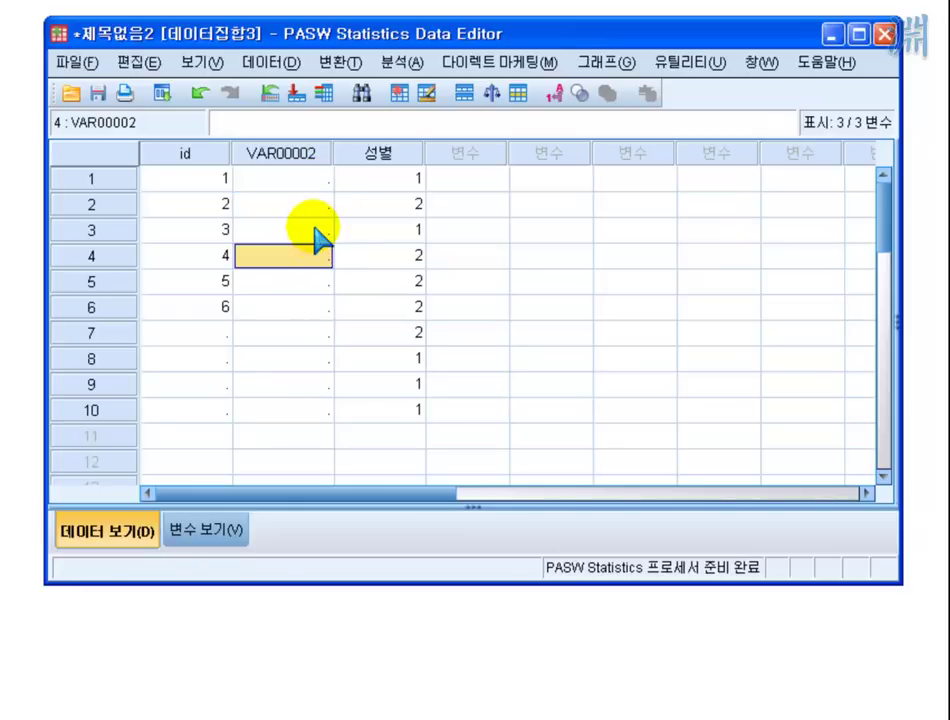
{"action": "left_click", "coordinate": [315, 230]}
{"action": "left_click", "coordinate": [314, 182]}
{"action": "left_click", "coordinate": [290, 255]}
{"action": "left_click", "coordinate": [291, 307]}
{"action": "left_click", "coordinate": [291, 358]}
{"action": "left_click", "coordinate": [280, 323]}
{"action": "left_click", "coordinate": [277, 232]}
{"action": "left_click", "coordinate": [282, 182]}
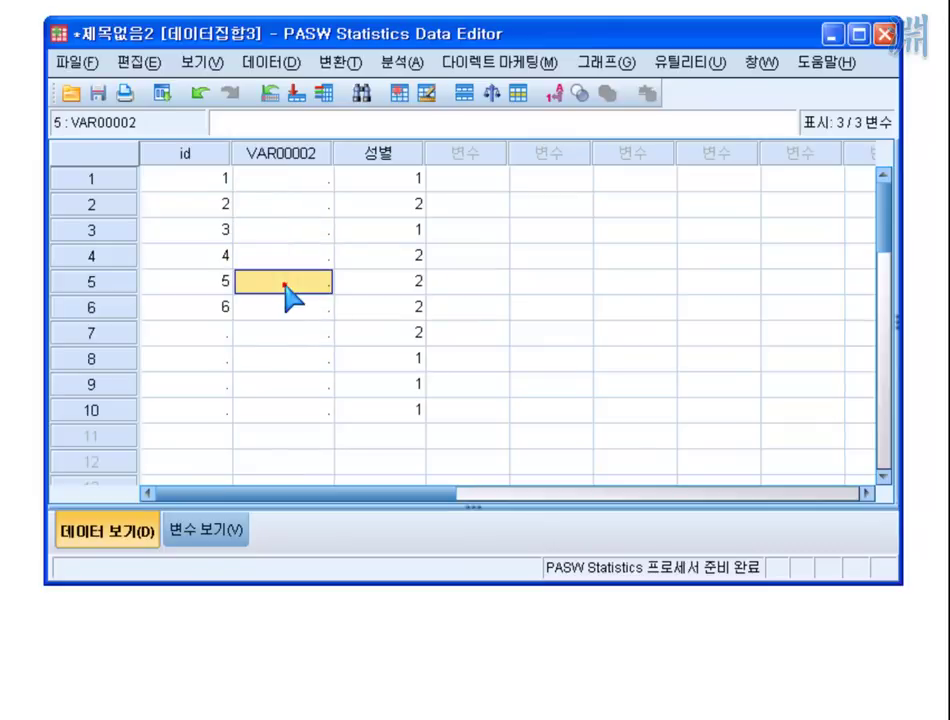
{"action": "left_click", "coordinate": [288, 281]}
{"action": "left_click", "coordinate": [285, 333]}
{"action": "left_click", "coordinate": [283, 185]}
{"action": "left_click", "coordinate": [278, 207]}
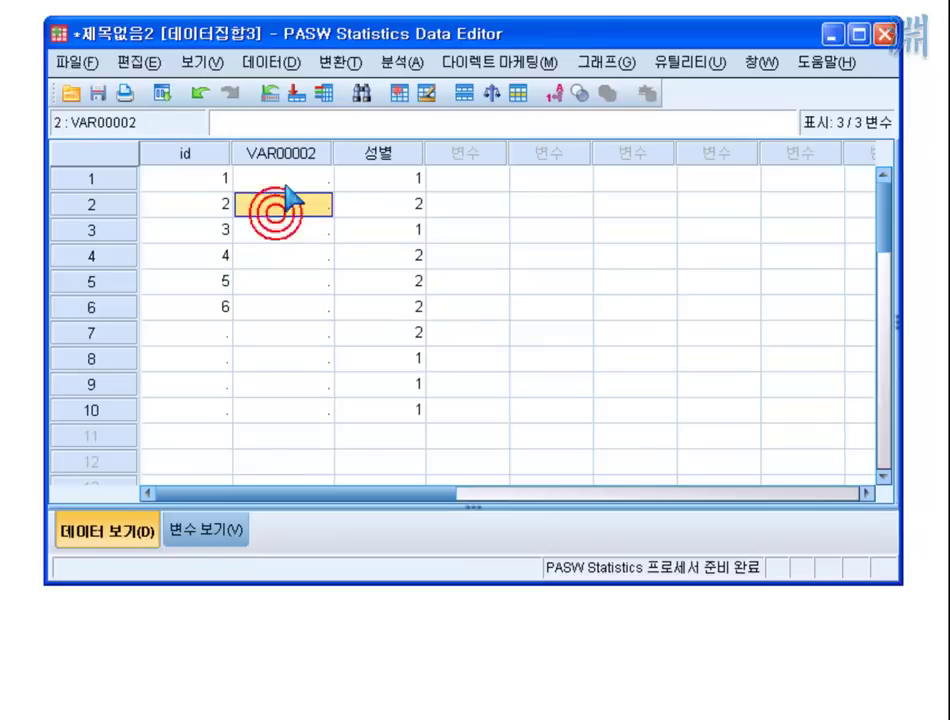
{"action": "left_click", "coordinate": [284, 184]}
{"action": "left_click", "coordinate": [288, 281]}
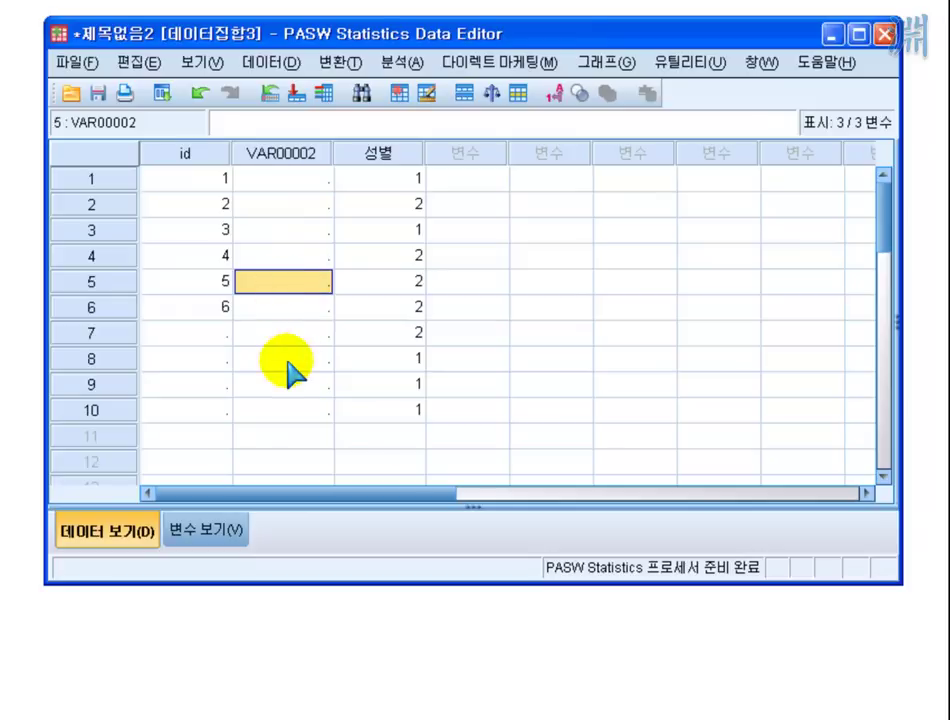
{"action": "left_click", "coordinate": [282, 358]}
{"action": "left_click", "coordinate": [289, 410]}
{"action": "left_click", "coordinate": [287, 255]}
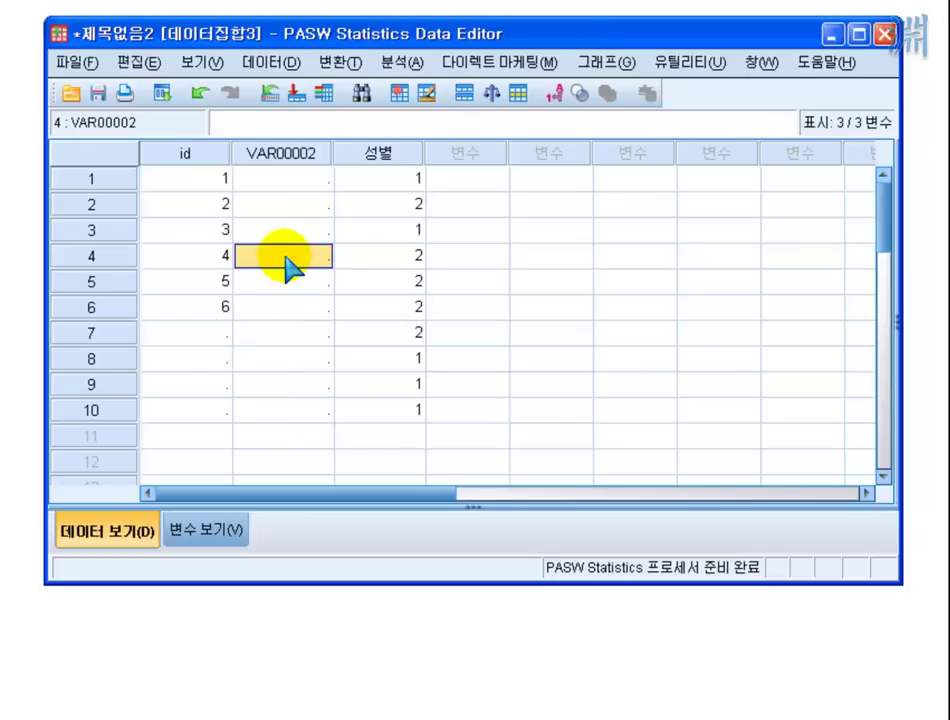
Examine the 성별 variable column and the case rows 1 to 6 in Data View
{"action": "left_click", "coordinate": [405, 154]}
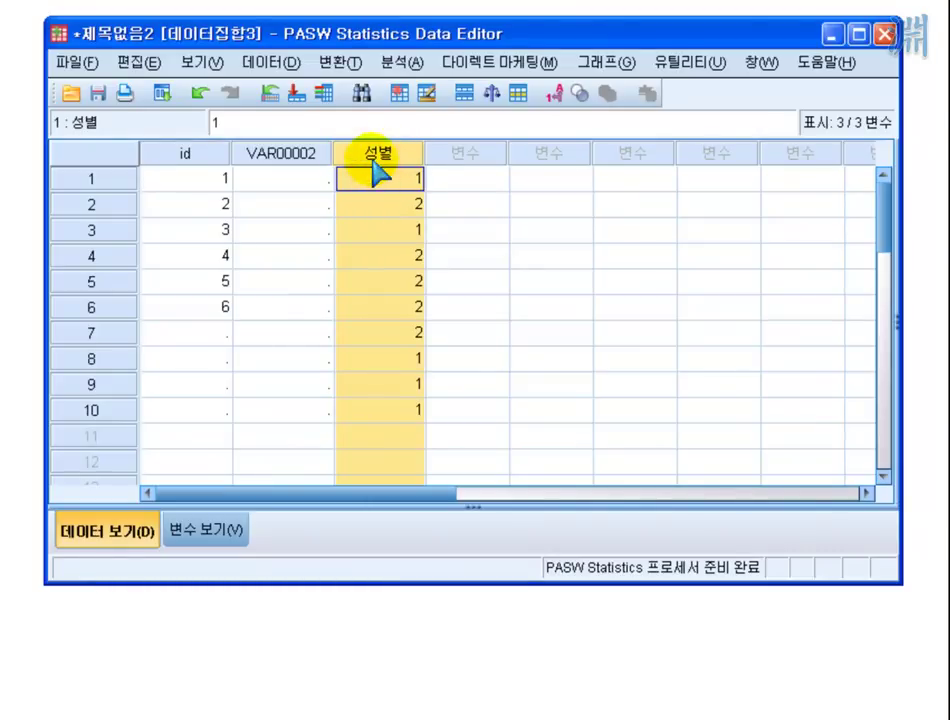
{"action": "left_click", "coordinate": [376, 177]}
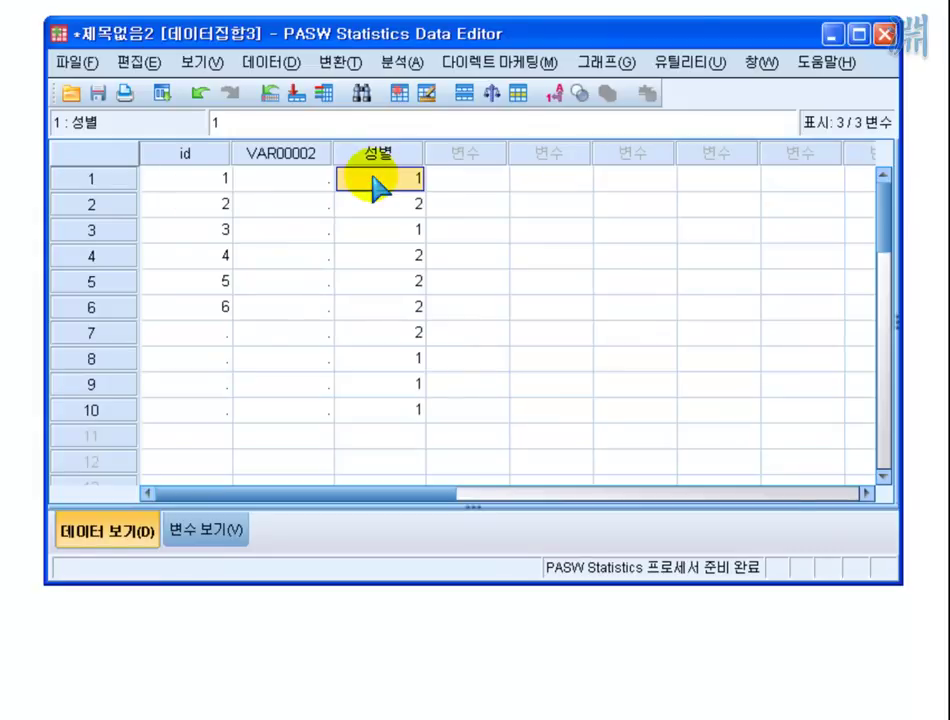
{"action": "left_click", "coordinate": [104, 182]}
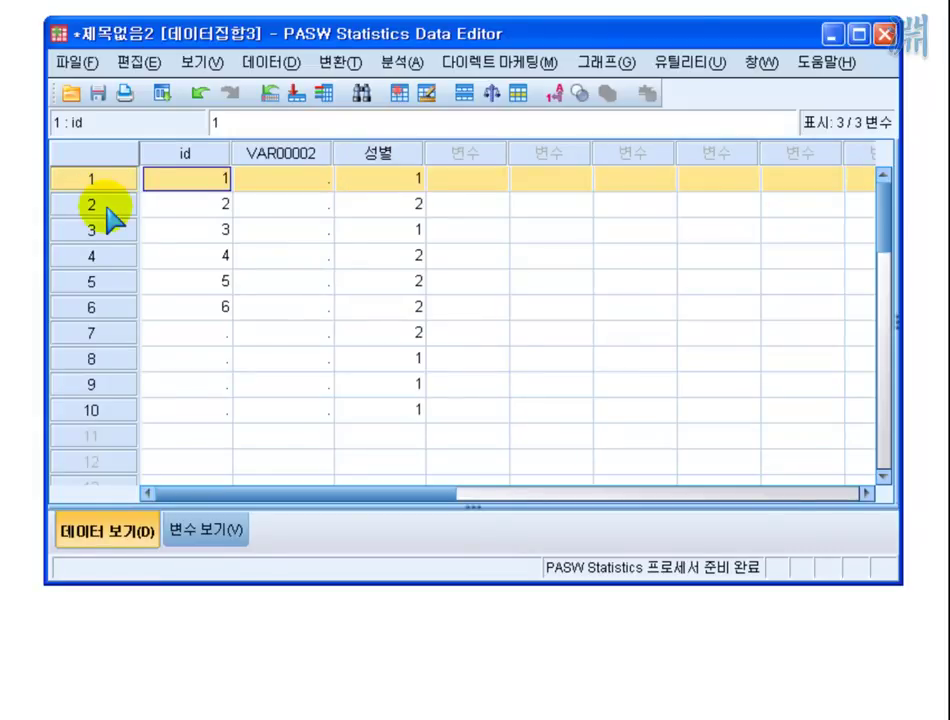
{"action": "left_click", "coordinate": [106, 206]}
{"action": "left_click", "coordinate": [104, 229]}
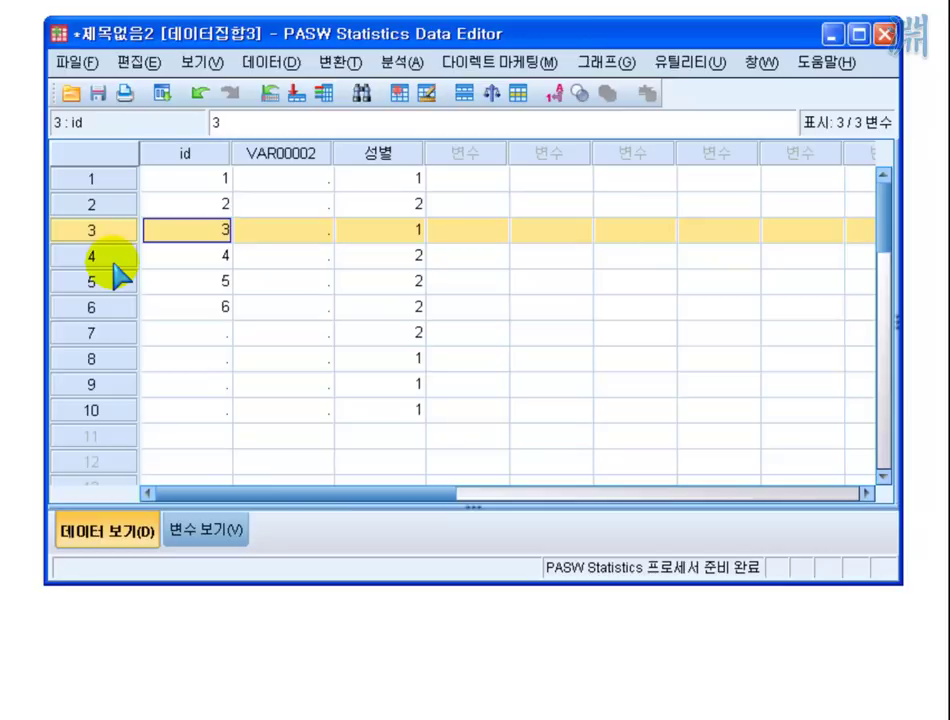
{"action": "left_click", "coordinate": [106, 258]}
{"action": "left_click", "coordinate": [106, 283]}
{"action": "left_click", "coordinate": [107, 313]}
{"action": "left_click", "coordinate": [106, 257]}
{"action": "left_click", "coordinate": [104, 229]}
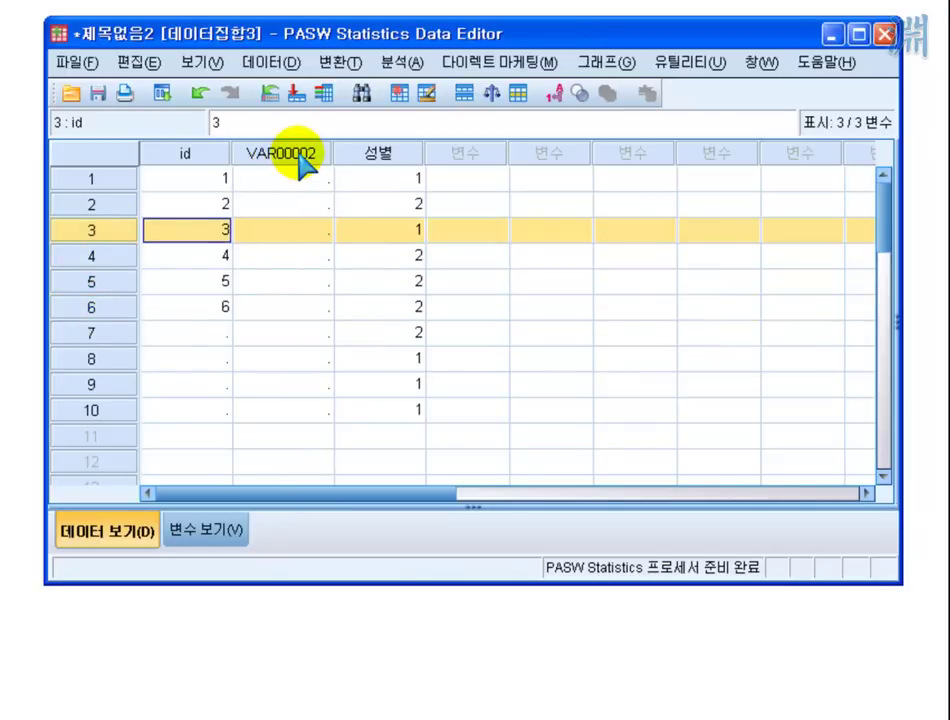
Examine the cells where case row 4 meets the VAR00002 and 성별 variable columns
{"action": "left_click", "coordinate": [298, 157]}
{"action": "left_click", "coordinate": [106, 256]}
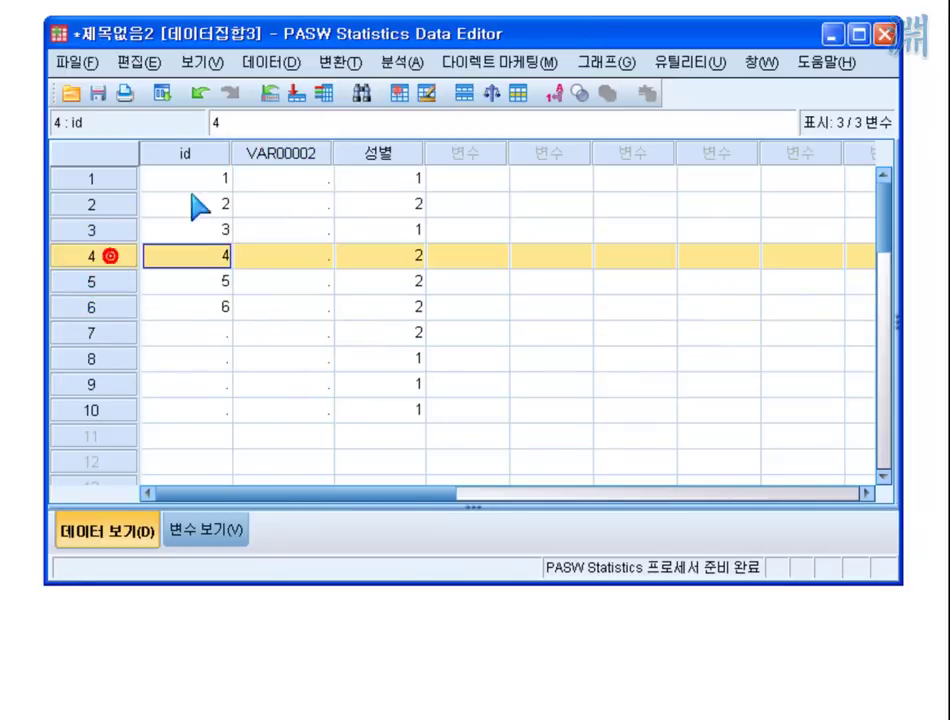
{"action": "left_click", "coordinate": [271, 155]}
{"action": "left_click", "coordinate": [89, 257]}
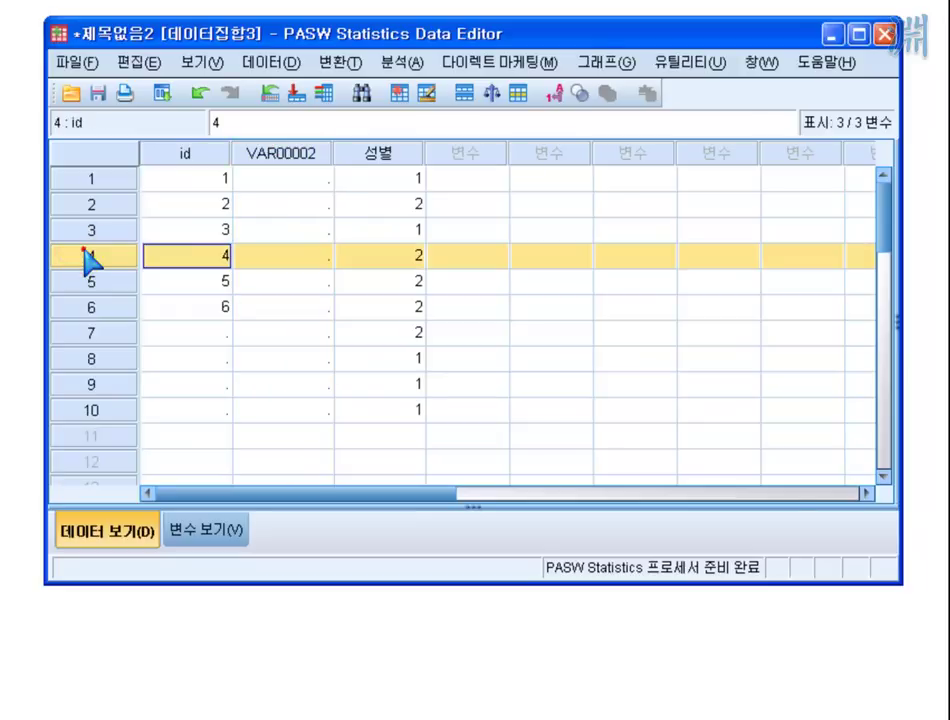
{"action": "left_click", "coordinate": [299, 252]}
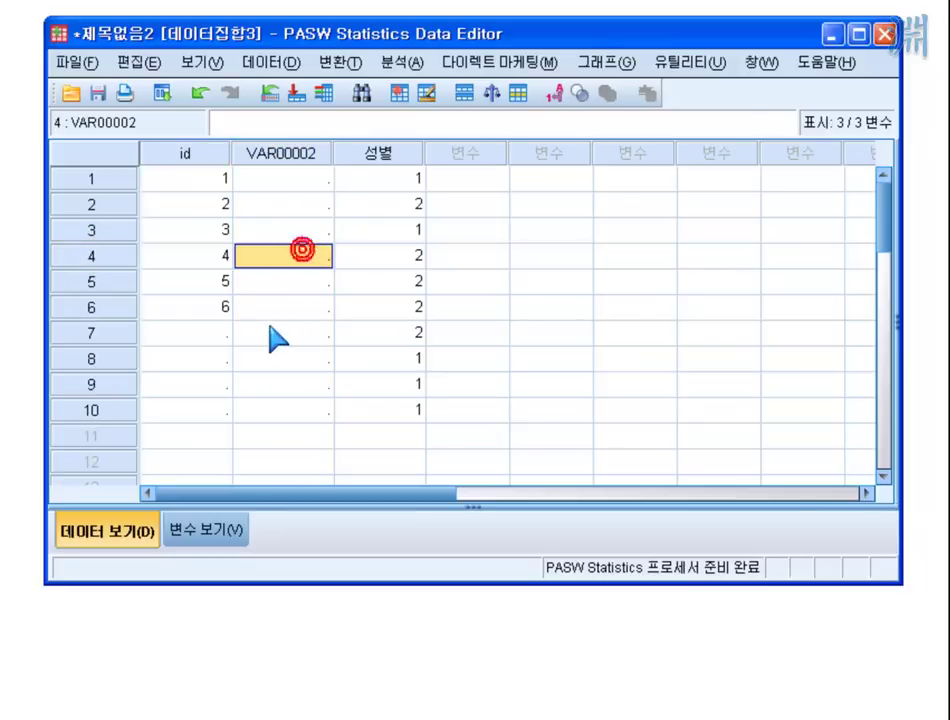
{"action": "left_click", "coordinate": [391, 252]}
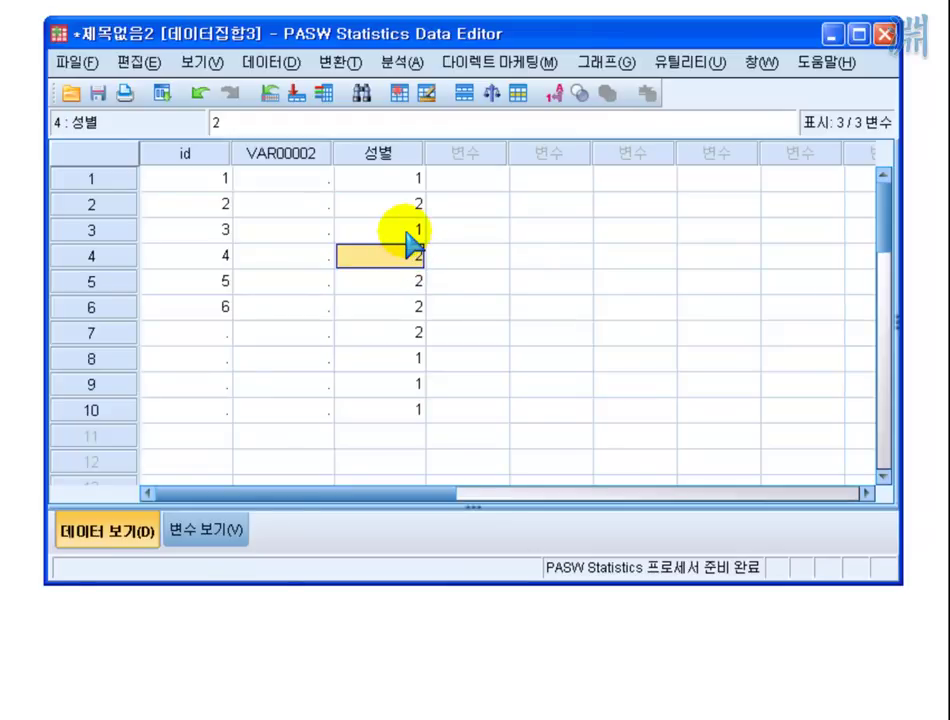
{"action": "left_click", "coordinate": [285, 153]}
{"action": "left_click", "coordinate": [190, 153]}
{"action": "left_click", "coordinate": [280, 235]}
{"action": "left_click", "coordinate": [340, 250]}
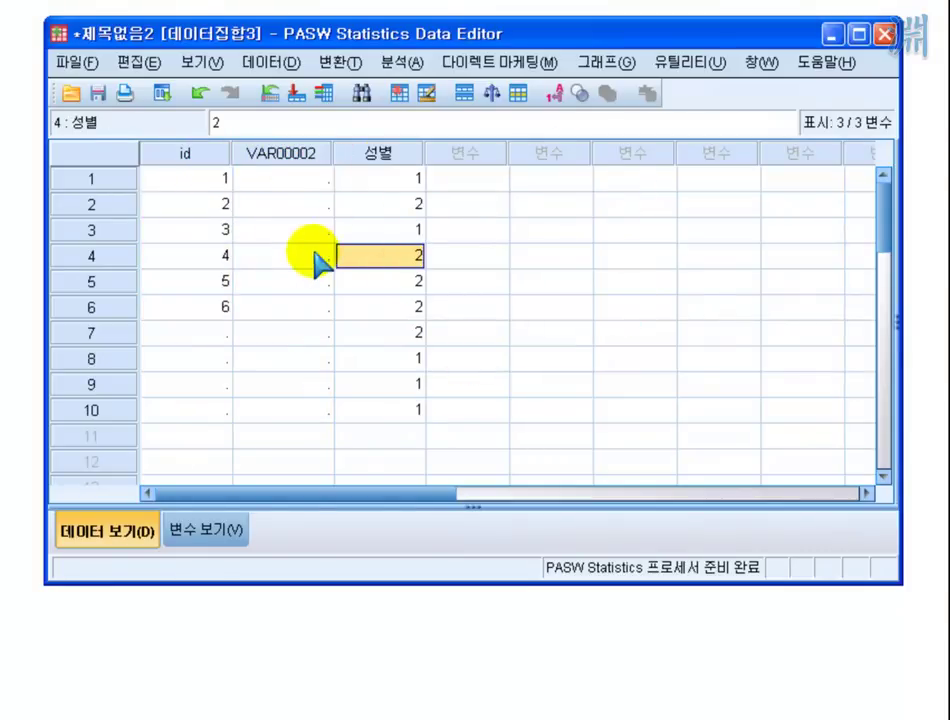
Switch to the 시각화-data folder in Windows Explorer, open 갈증음료.sav in the Data Editor and move its window slightly down
{"action": "key", "text": "alt+Tab"}
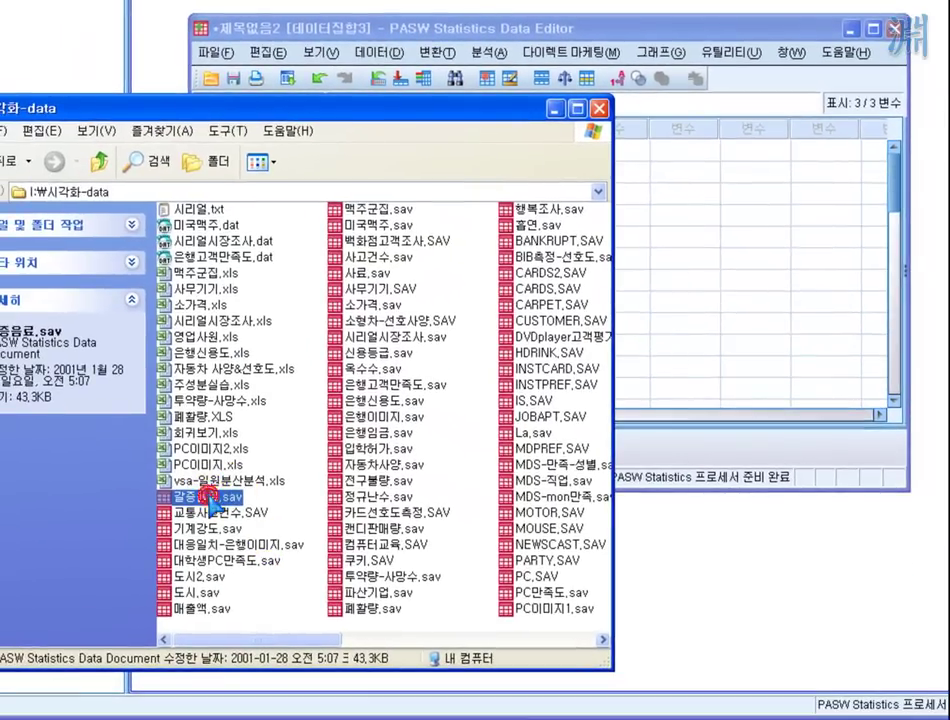
{"action": "left_click_drag", "start_coordinate": [207, 497], "coordinate": [768, 245]}
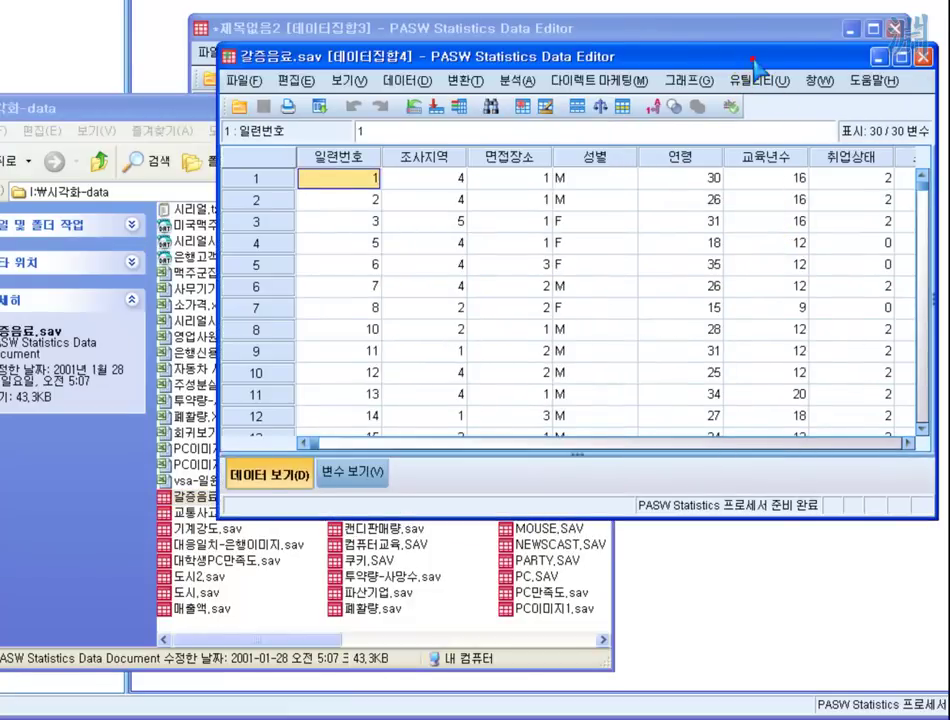
{"action": "left_click_drag", "start_coordinate": [757, 68], "coordinate": [753, 84]}
Close the untitled dataset 제목없음2 without saving its changes, leaving 갈증음료.sav open
{"action": "left_click", "coordinate": [775, 30]}
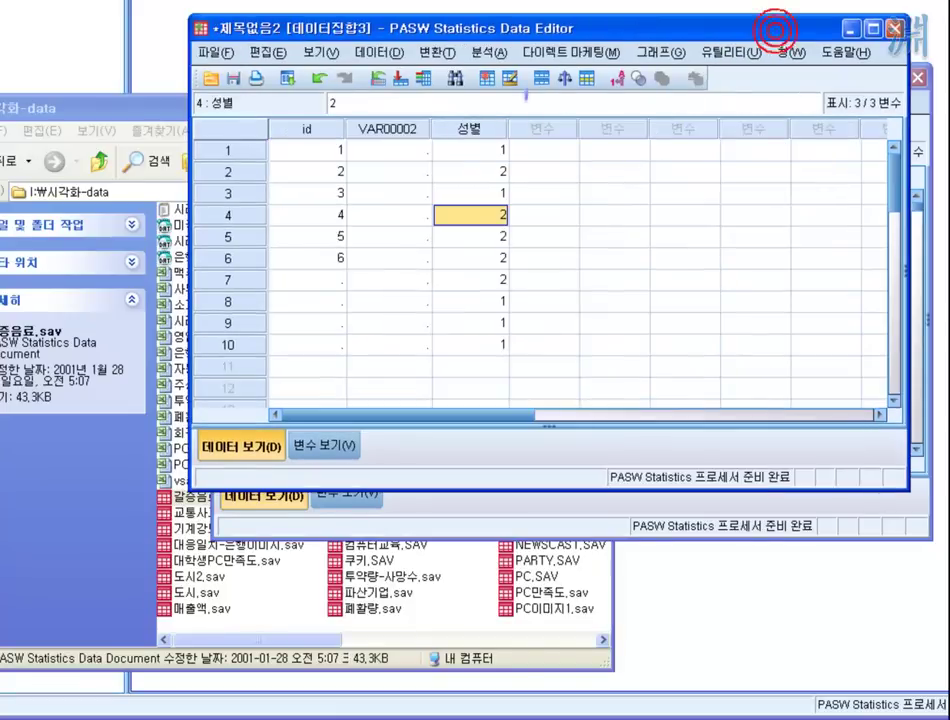
{"action": "left_click", "coordinate": [918, 121]}
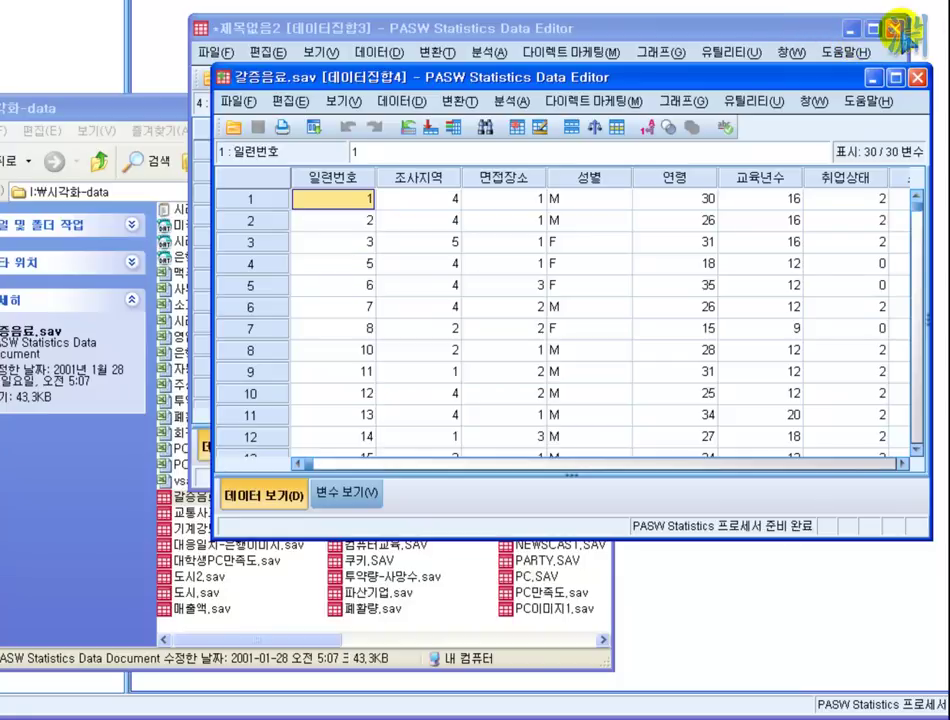
{"action": "left_click", "coordinate": [897, 28]}
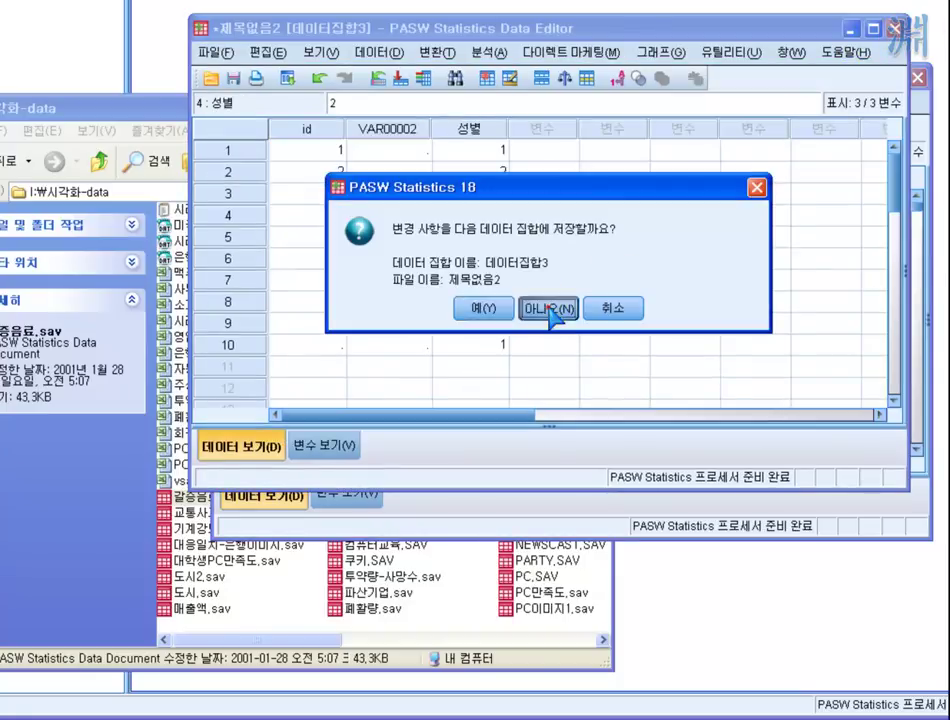
{"action": "left_click", "coordinate": [549, 310]}
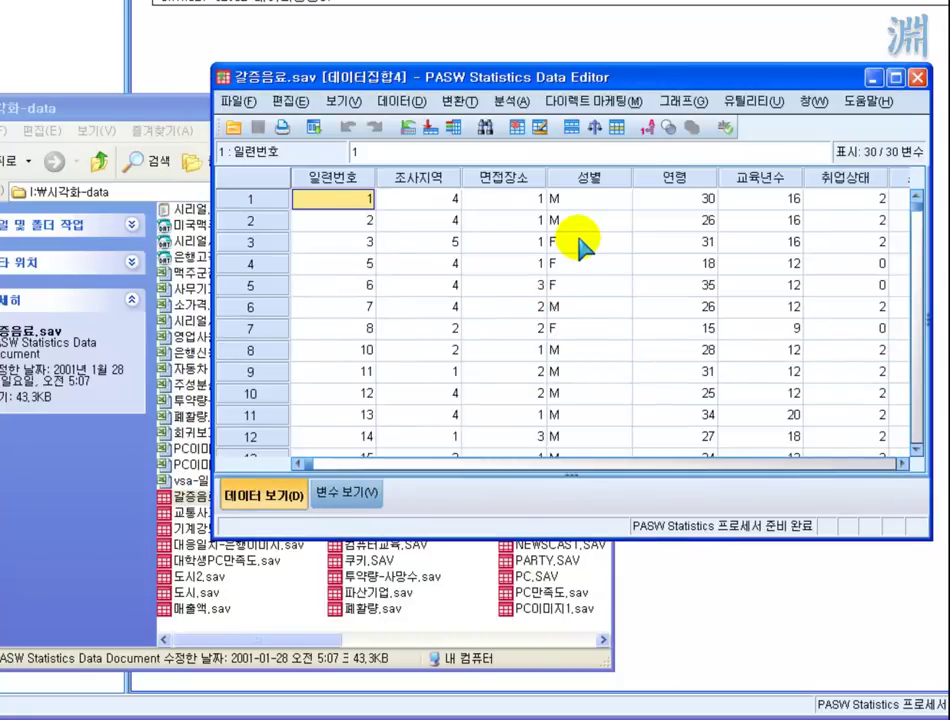
Toggle between raw codes and value labels in 갈증음료.sav, ending with the value labels displayed
{"action": "left_click", "coordinate": [646, 130]}
{"action": "left_click", "coordinate": [646, 130]}
{"action": "left_click", "coordinate": [646, 130]}
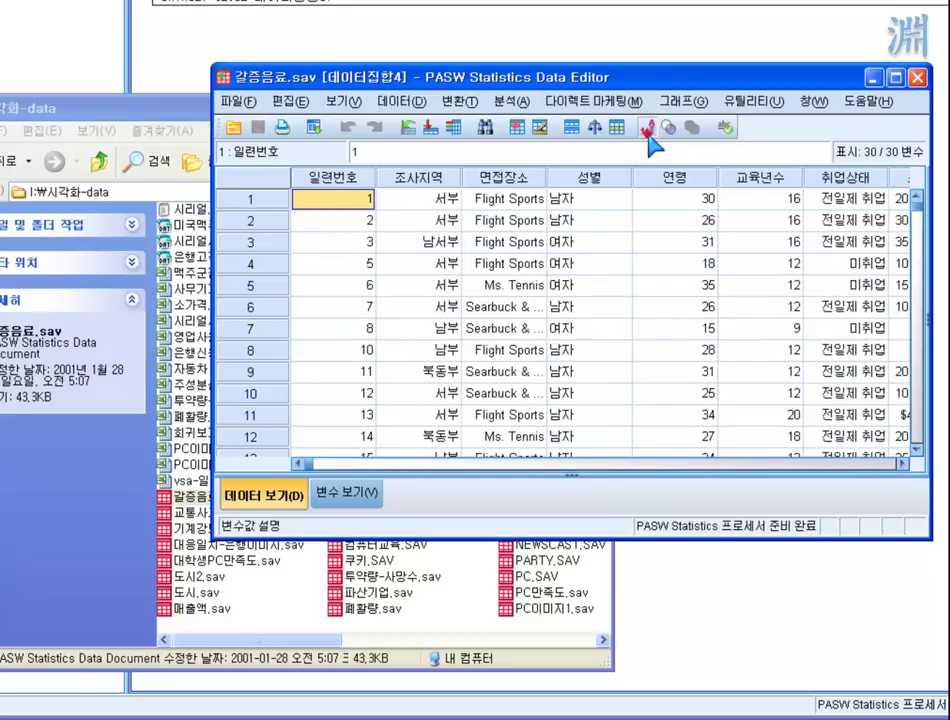
Review the value labels defined for the 성별 variable in the variable view, selecting the F and M entries in turn
{"action": "double_click", "coordinate": [618, 183]}
{"action": "scroll", "coordinate": [690, 200], "scroll_direction": "up", "scroll_amount": 1}
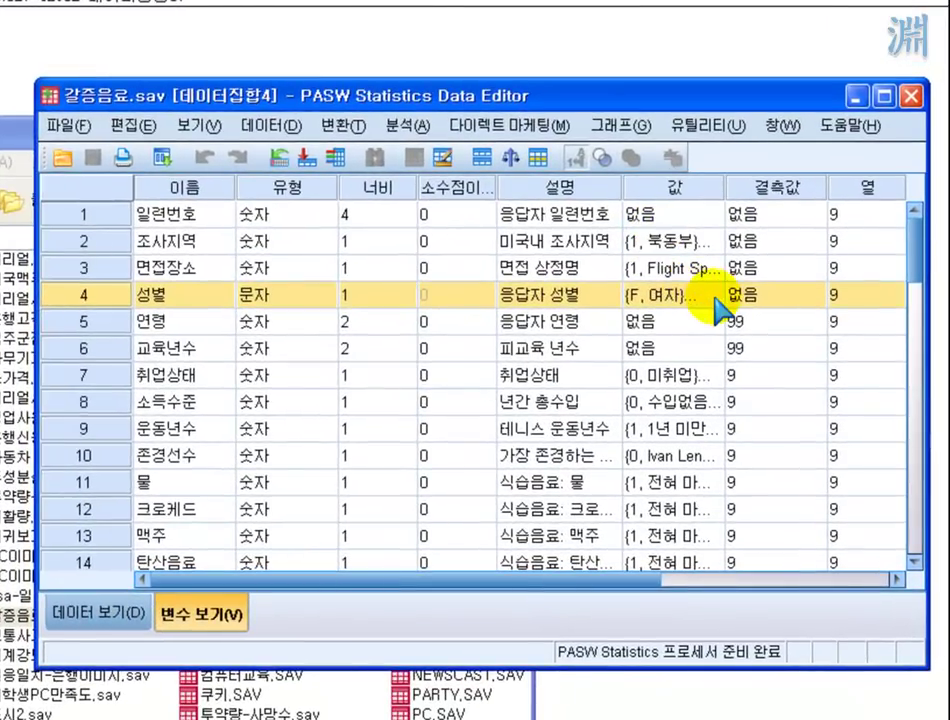
{"action": "left_click", "coordinate": [715, 296]}
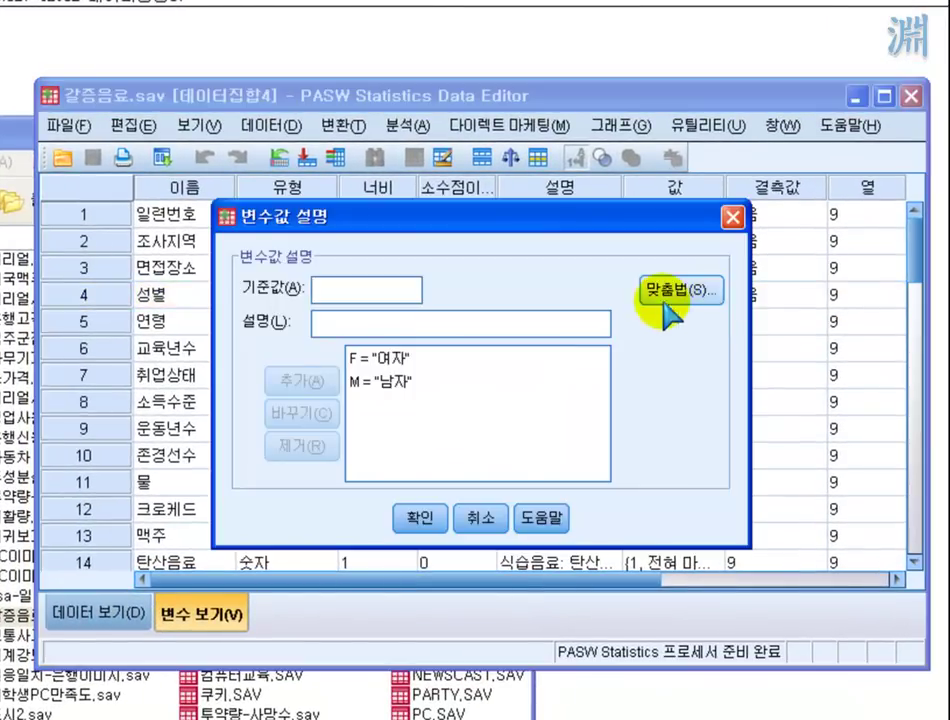
{"action": "left_click", "coordinate": [355, 358]}
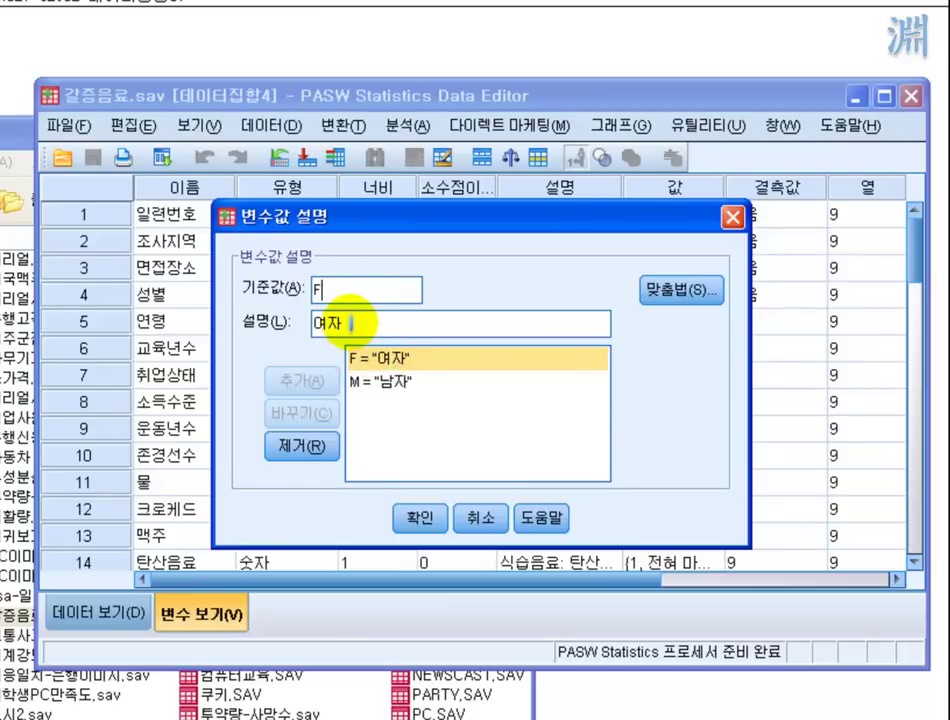
{"action": "left_click_drag", "start_coordinate": [358, 323], "coordinate": [226, 320]}
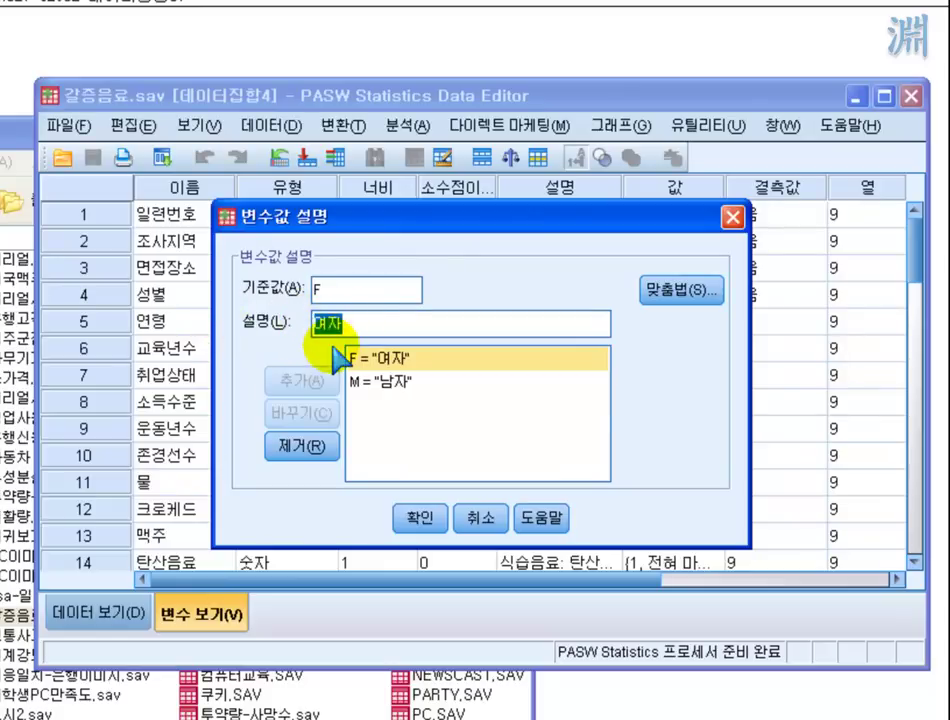
{"action": "left_click", "coordinate": [376, 385]}
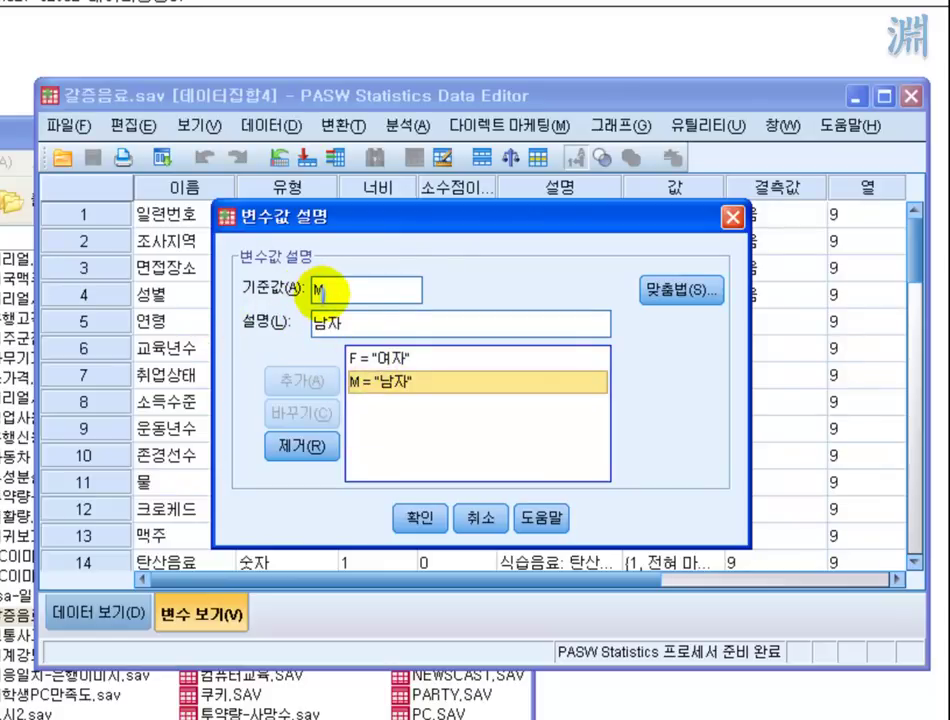
{"action": "left_click_drag", "start_coordinate": [341, 330], "coordinate": [276, 328]}
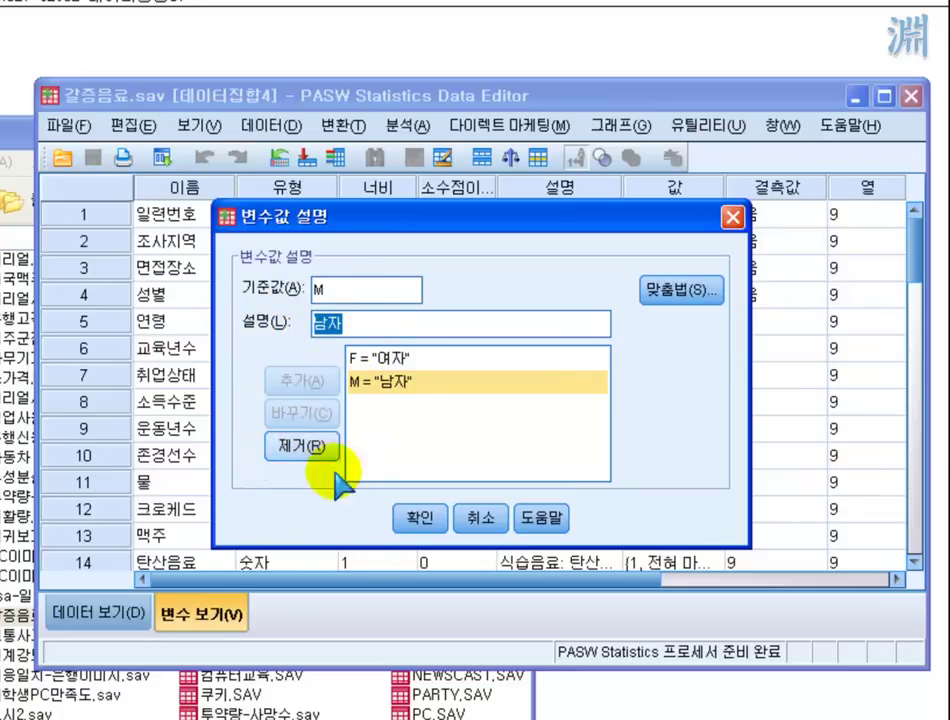
{"action": "left_click", "coordinate": [414, 519]}
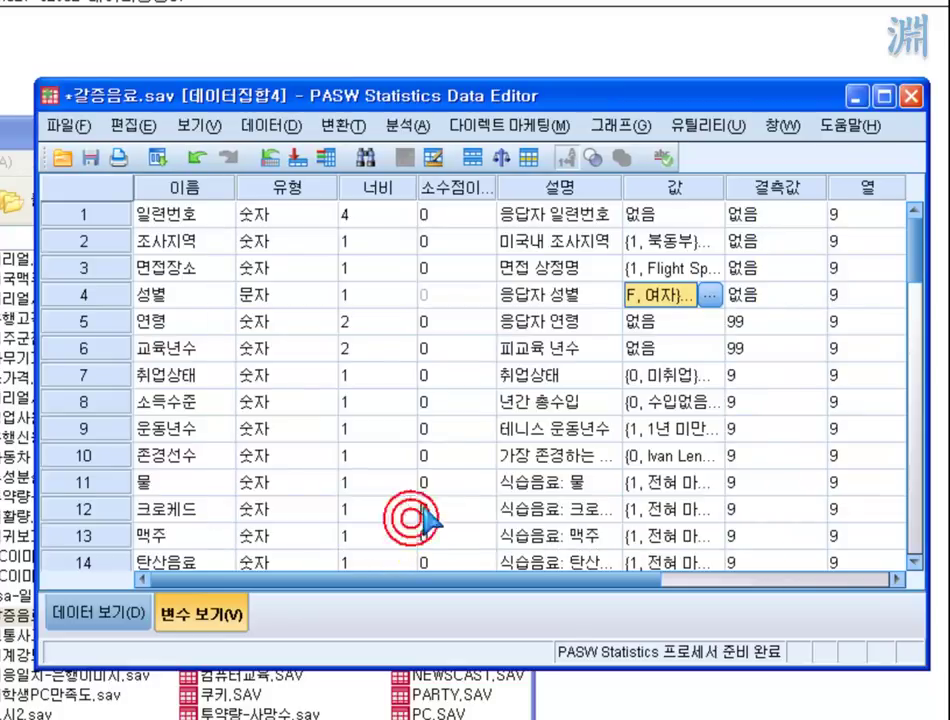
Review the value labels defined for the 취업상태 variable, going through the entries for codes 0, 1, 2 and 9
{"action": "left_click", "coordinate": [635, 400]}
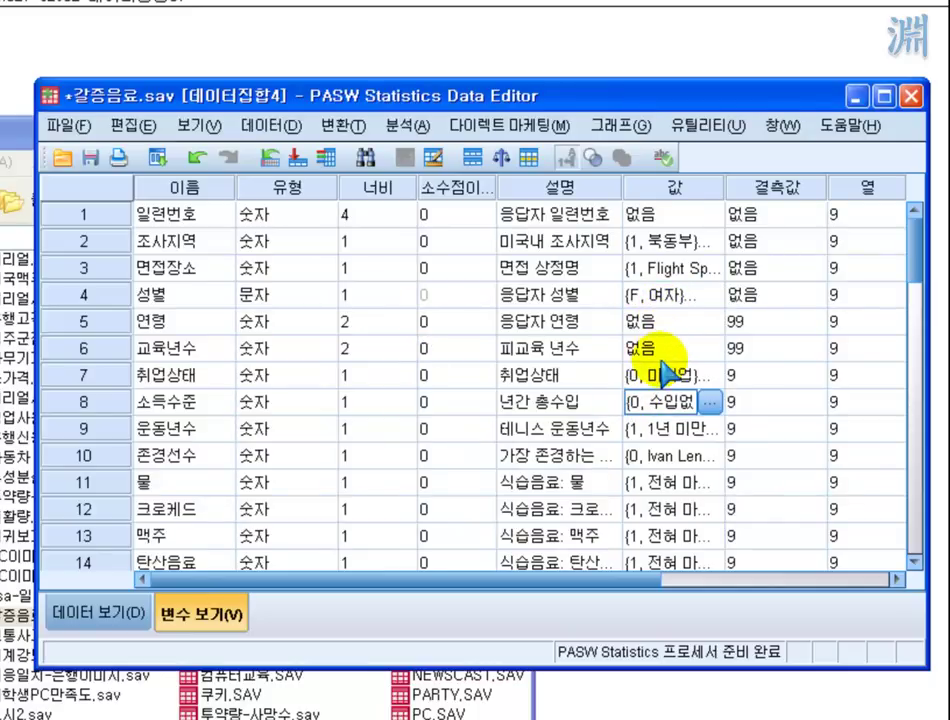
{"action": "left_click", "coordinate": [543, 355]}
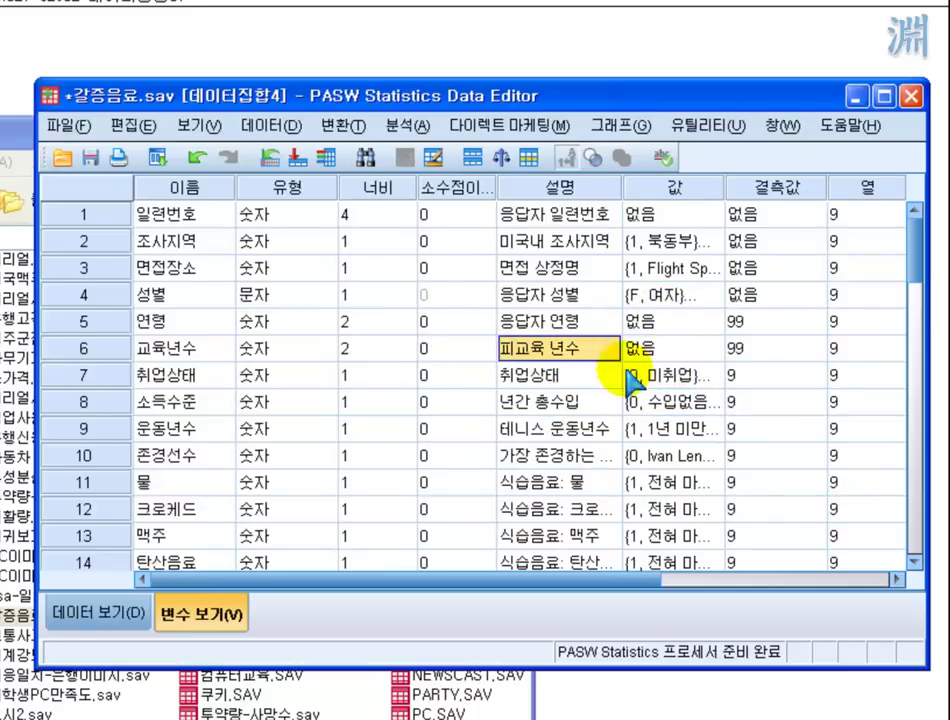
{"action": "left_click", "coordinate": [703, 378]}
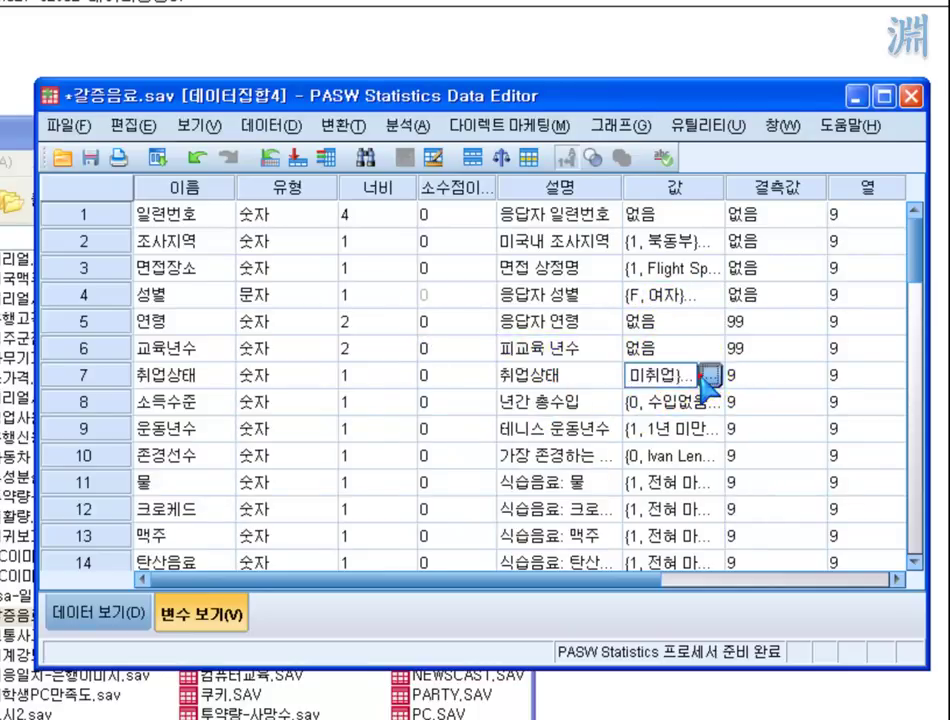
{"action": "left_click", "coordinate": [709, 375]}
{"action": "left_click", "coordinate": [381, 369]}
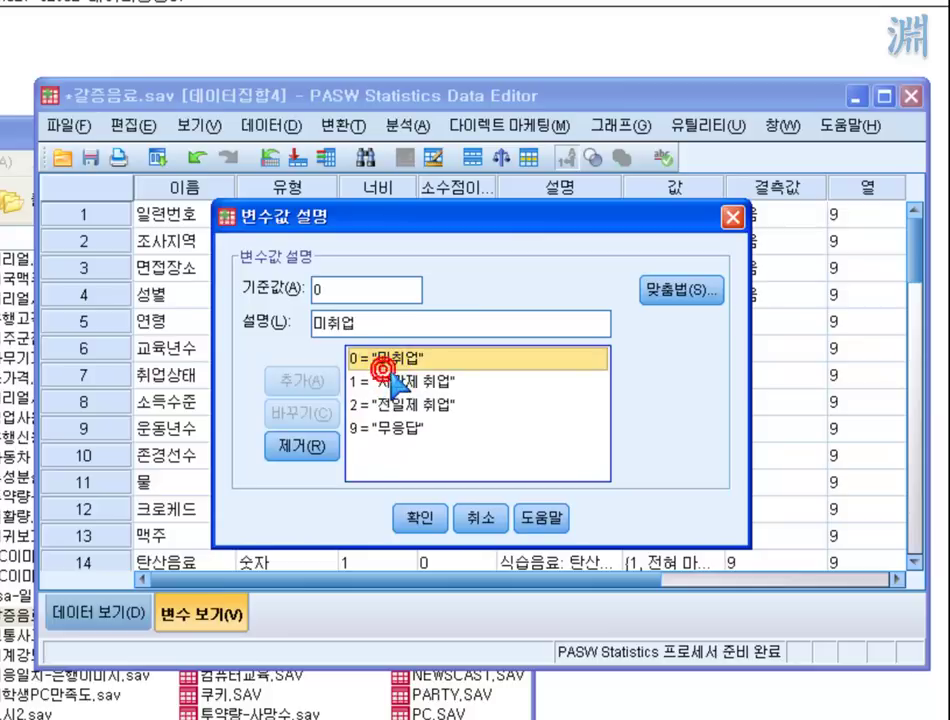
{"action": "left_click", "coordinate": [415, 382]}
{"action": "left_click", "coordinate": [437, 405]}
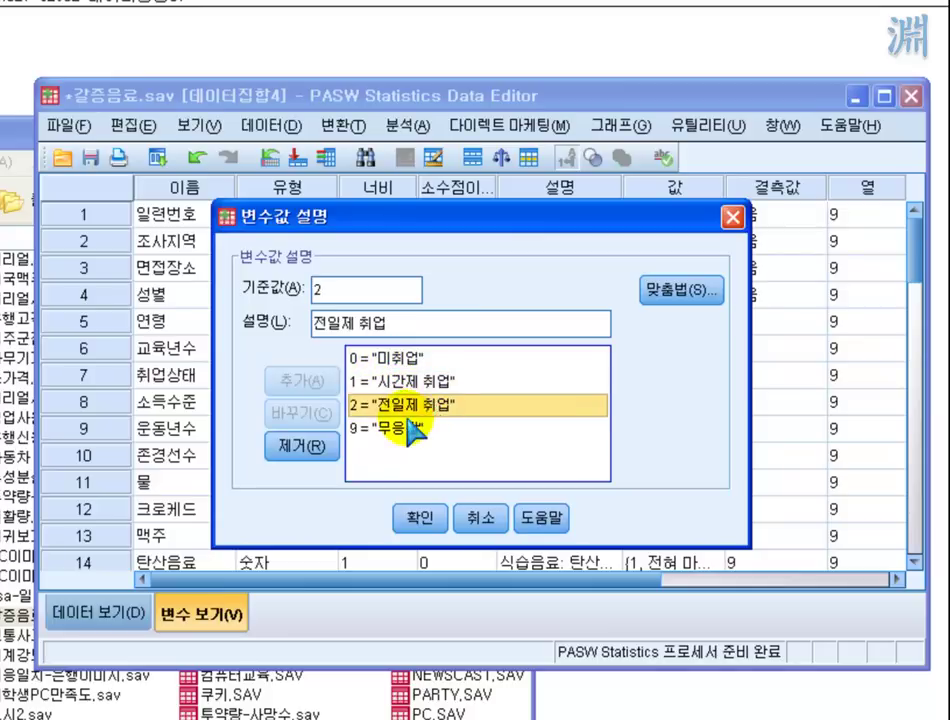
{"action": "left_click", "coordinate": [408, 426]}
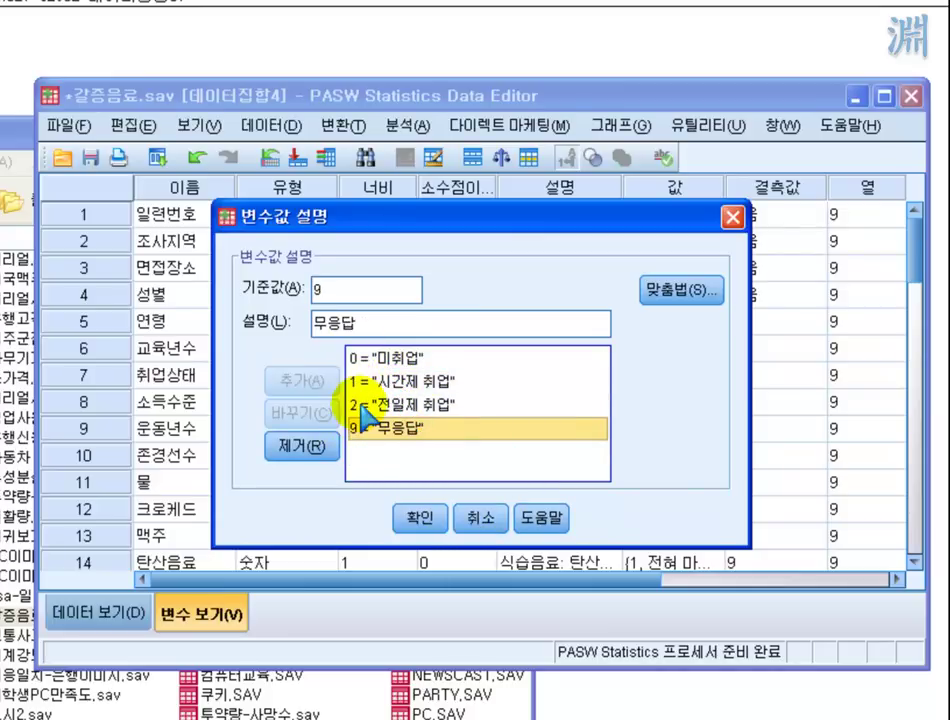
{"action": "left_click", "coordinate": [421, 519]}
{"action": "left_click", "coordinate": [710, 378]}
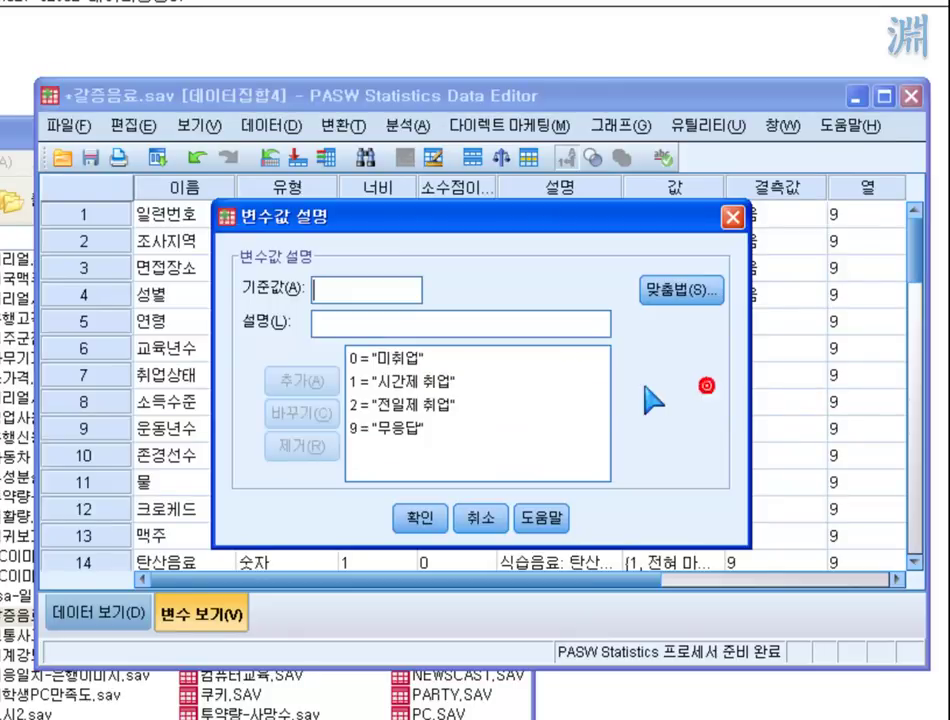
{"action": "left_click", "coordinate": [421, 519]}
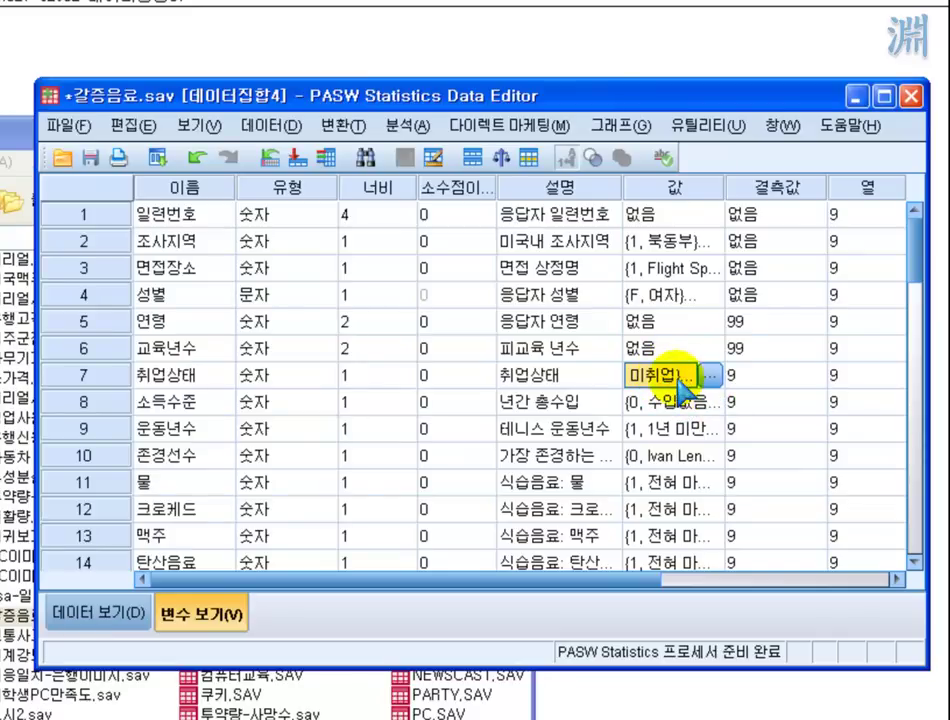
Check the discrete missing value defined for the 취업상태 variable and close its settings
{"action": "left_click", "coordinate": [776, 375]}
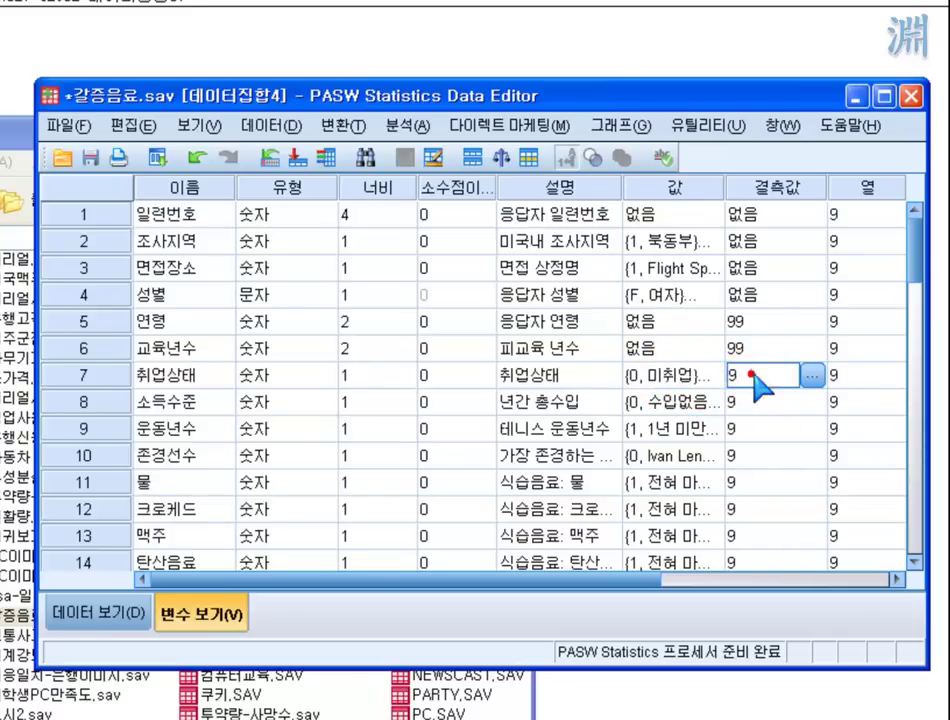
{"action": "left_click", "coordinate": [808, 375]}
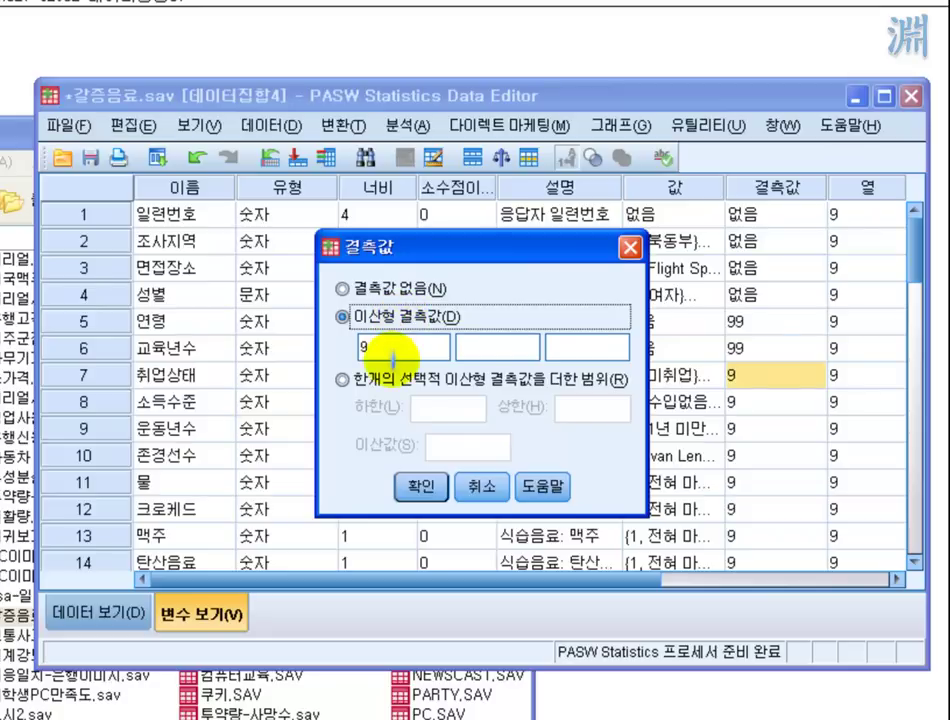
{"action": "left_click_drag", "start_coordinate": [393, 350], "coordinate": [248, 351]}
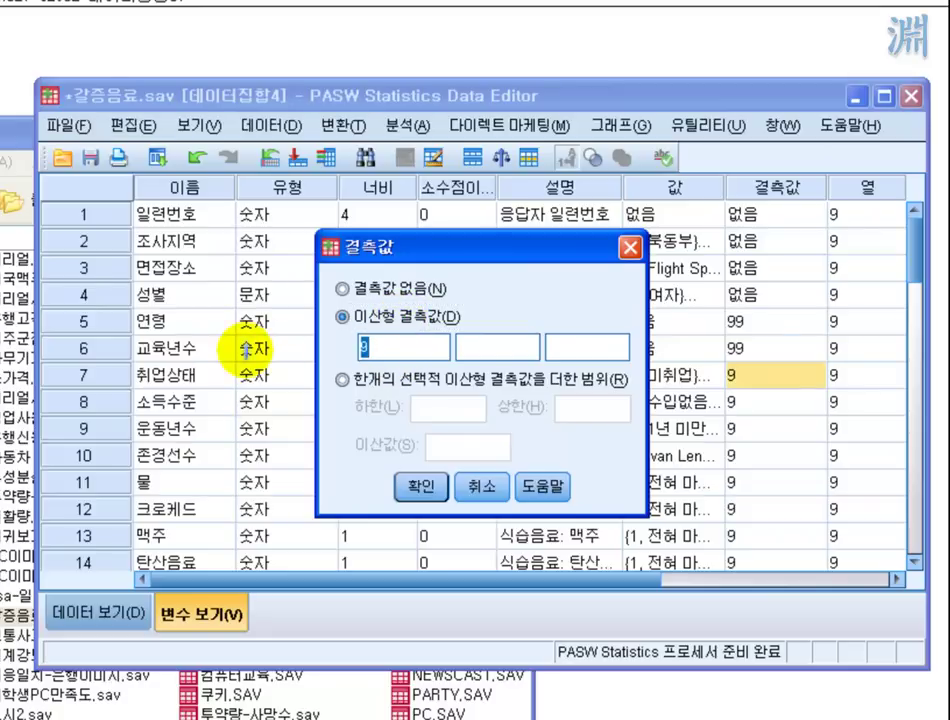
{"action": "left_click", "coordinate": [422, 488]}
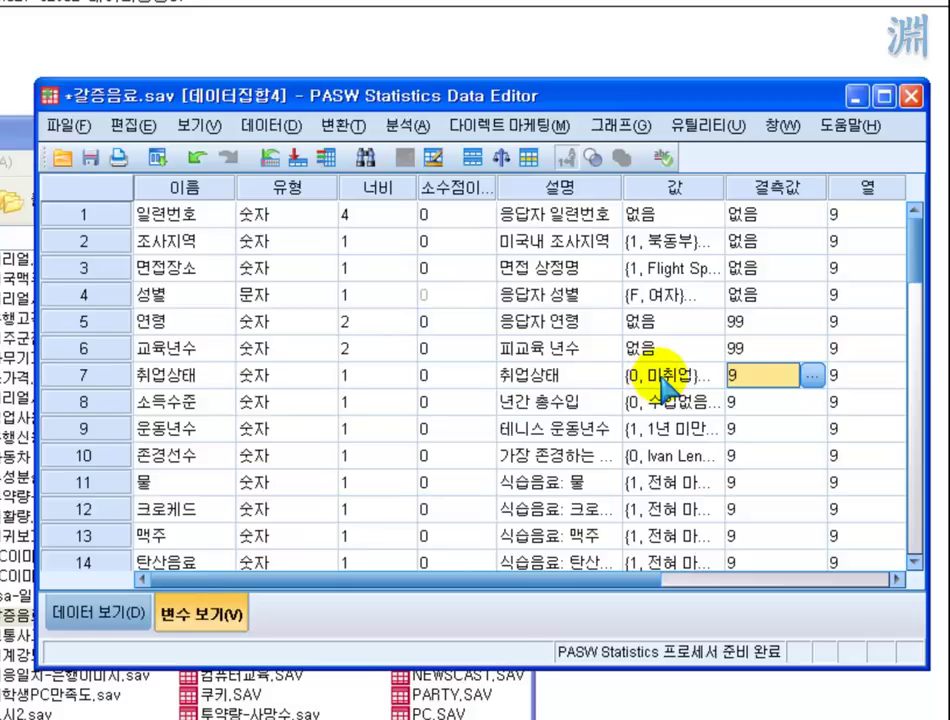
Highlight the whole definition row of the 취업상태 variable and return to the data view
{"action": "left_click", "coordinate": [92, 373]}
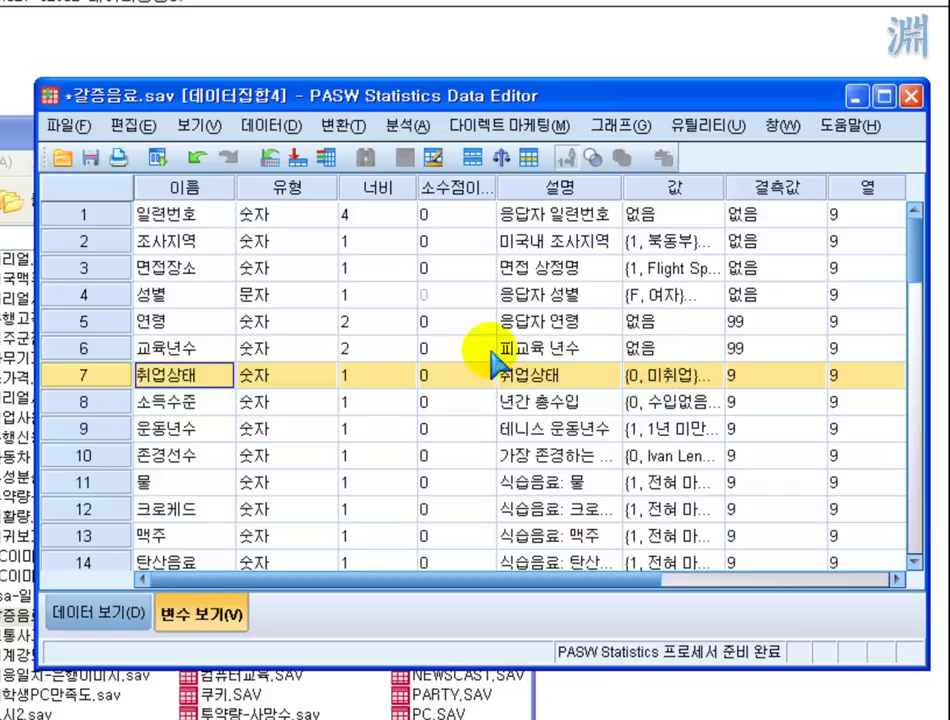
{"action": "left_click_drag", "start_coordinate": [168, 376], "coordinate": [121, 404]}
{"action": "left_click", "coordinate": [101, 377]}
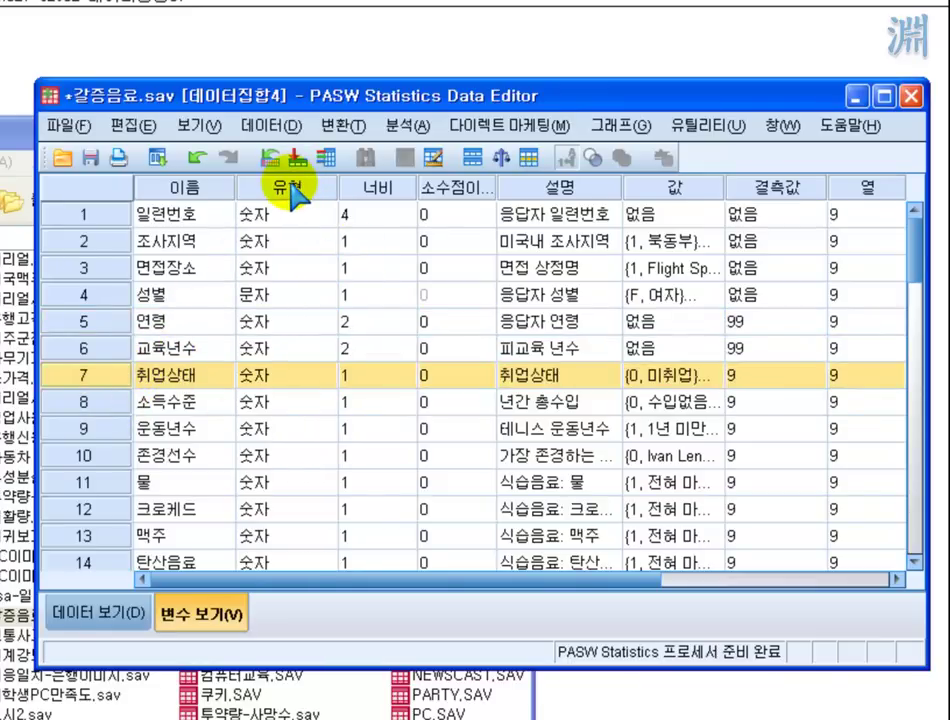
{"action": "left_click", "coordinate": [125, 612]}
Move the 성별 and 연령 columns together to between 일련번호 and 조사지역
{"action": "left_click_drag", "start_coordinate": [530, 222], "coordinate": [625, 247]}
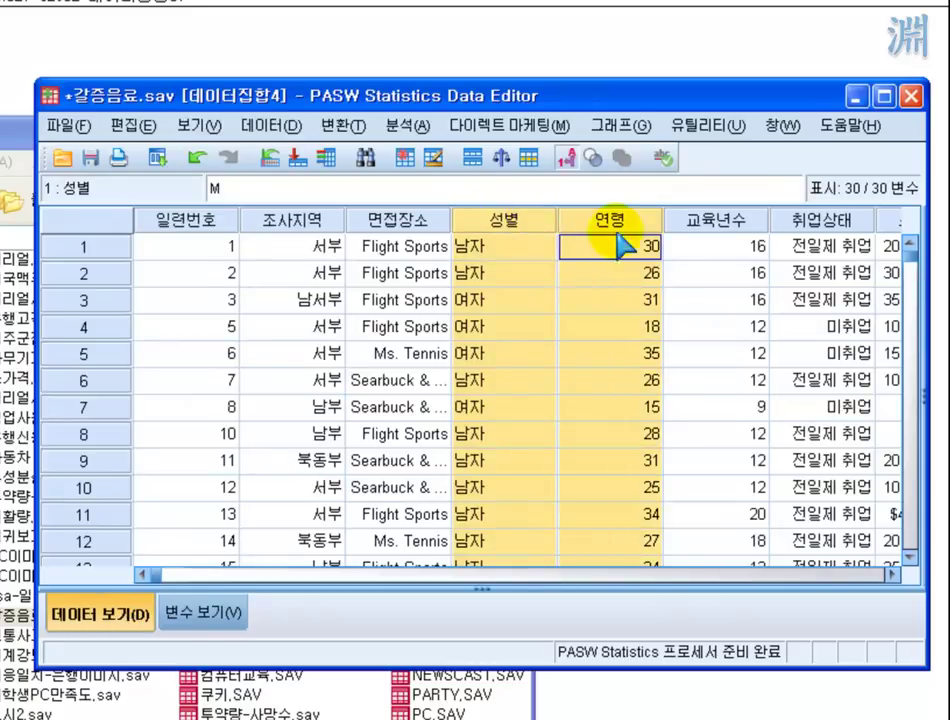
{"action": "left_click_drag", "start_coordinate": [545, 215], "coordinate": [683, 220]}
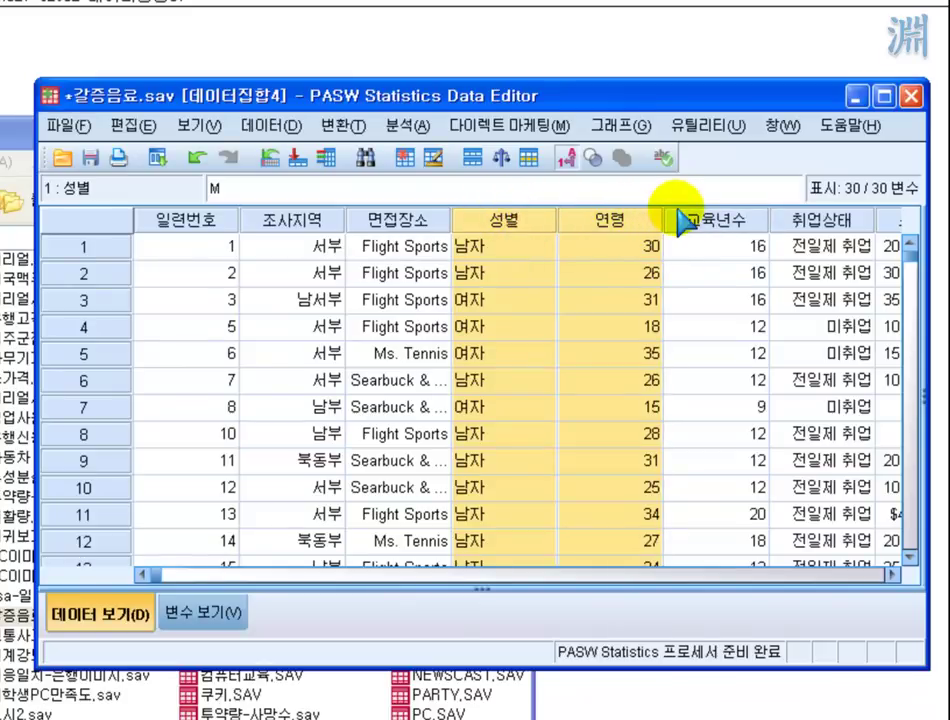
{"action": "left_click_drag", "start_coordinate": [617, 224], "coordinate": [276, 218]}
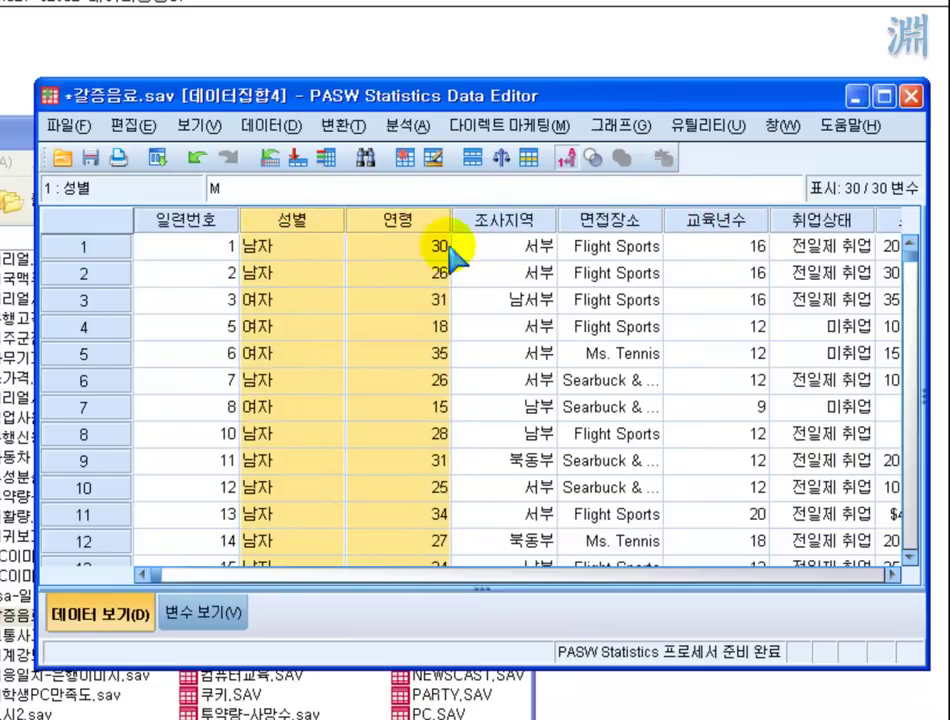
Move the 성별 and 연령 columns back to between 면접장소 and 교육년수 and clear the column selection
{"action": "left_click_drag", "start_coordinate": [420, 214], "coordinate": [672, 226]}
{"action": "left_click", "coordinate": [527, 362]}
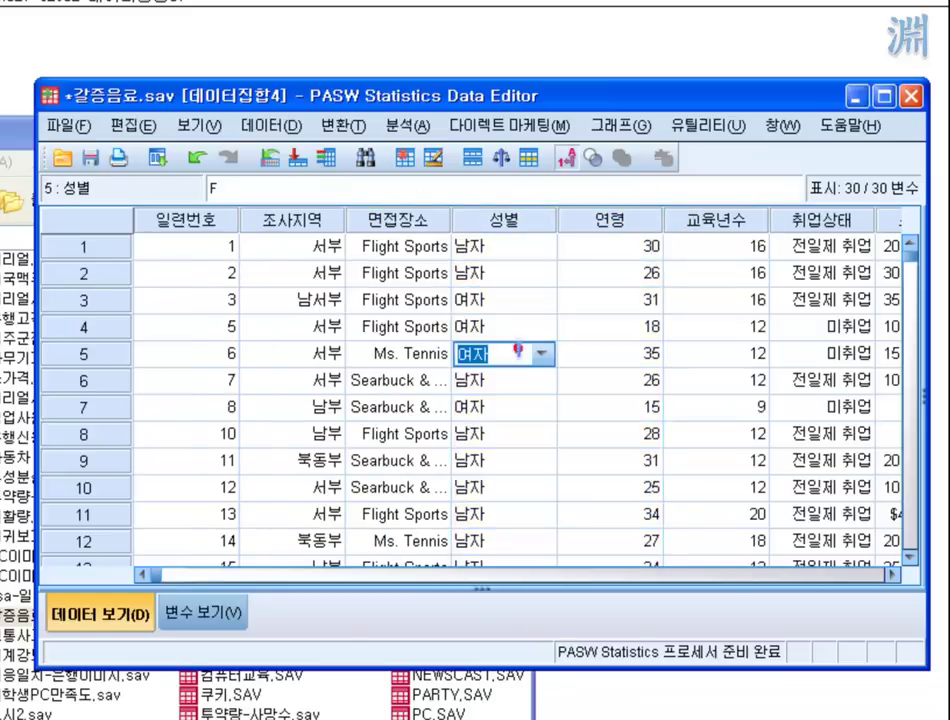
{"action": "left_click", "coordinate": [410, 378]}
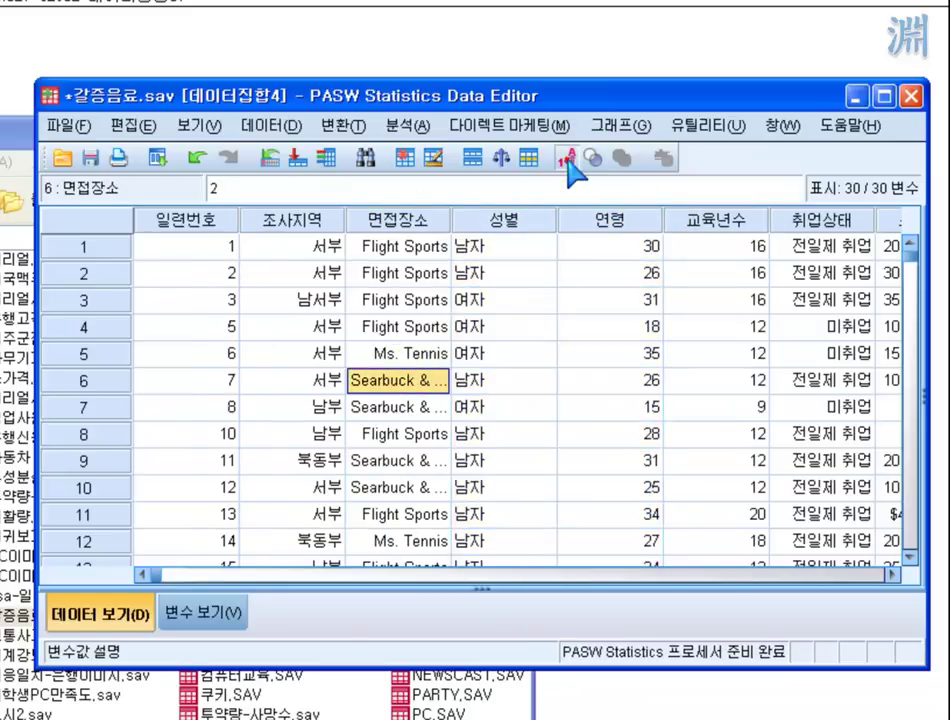
Display the raw codes, inspect cells across the variables from 일련번호 to 취업상태, and restore the value labels
{"action": "left_click", "coordinate": [567, 158]}
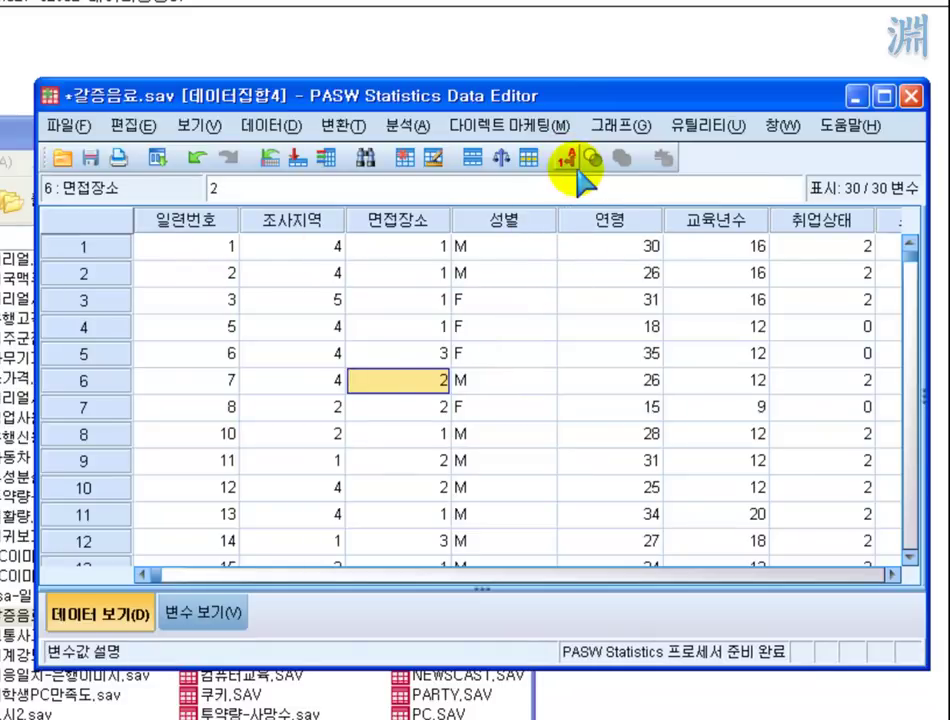
{"action": "left_click", "coordinate": [209, 302]}
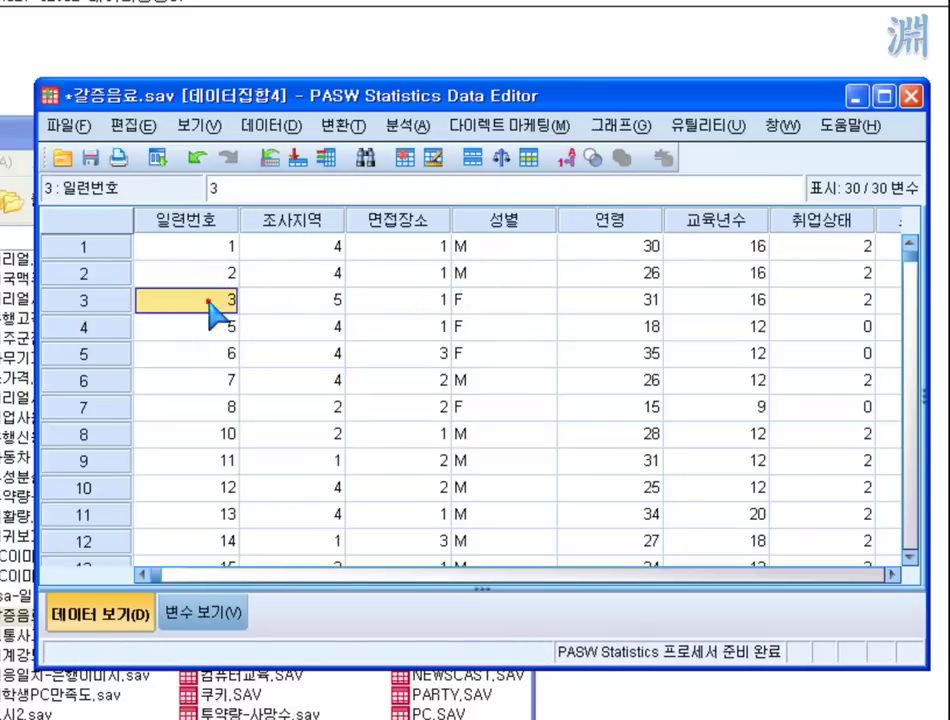
{"action": "left_click", "coordinate": [316, 377]}
{"action": "left_click", "coordinate": [460, 362]}
{"action": "left_click", "coordinate": [359, 362]}
{"action": "left_click", "coordinate": [637, 378]}
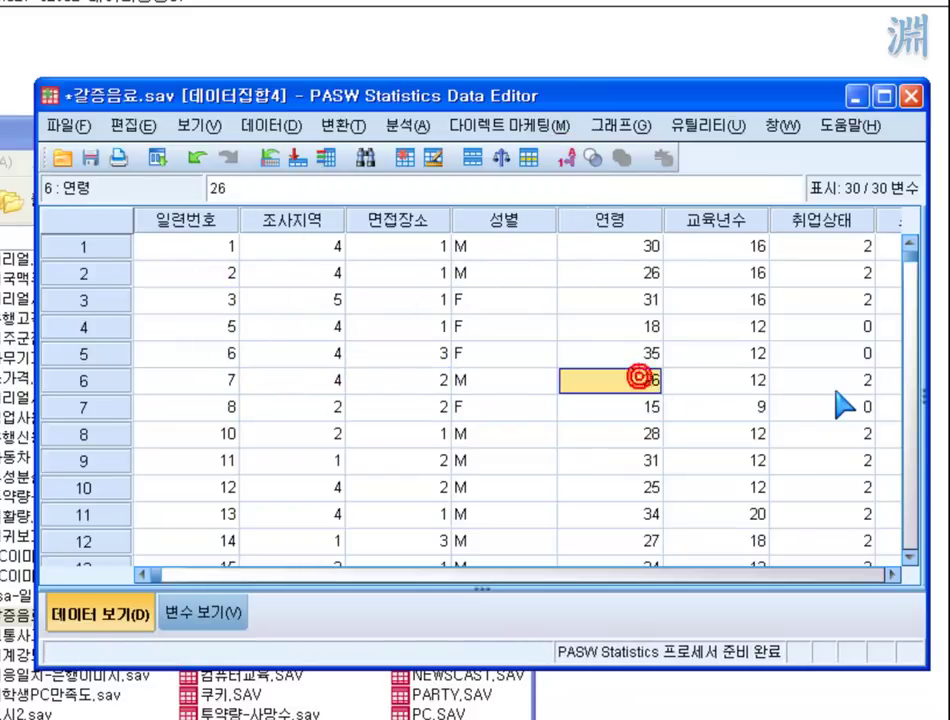
{"action": "left_click", "coordinate": [837, 388]}
{"action": "left_click", "coordinate": [580, 327]}
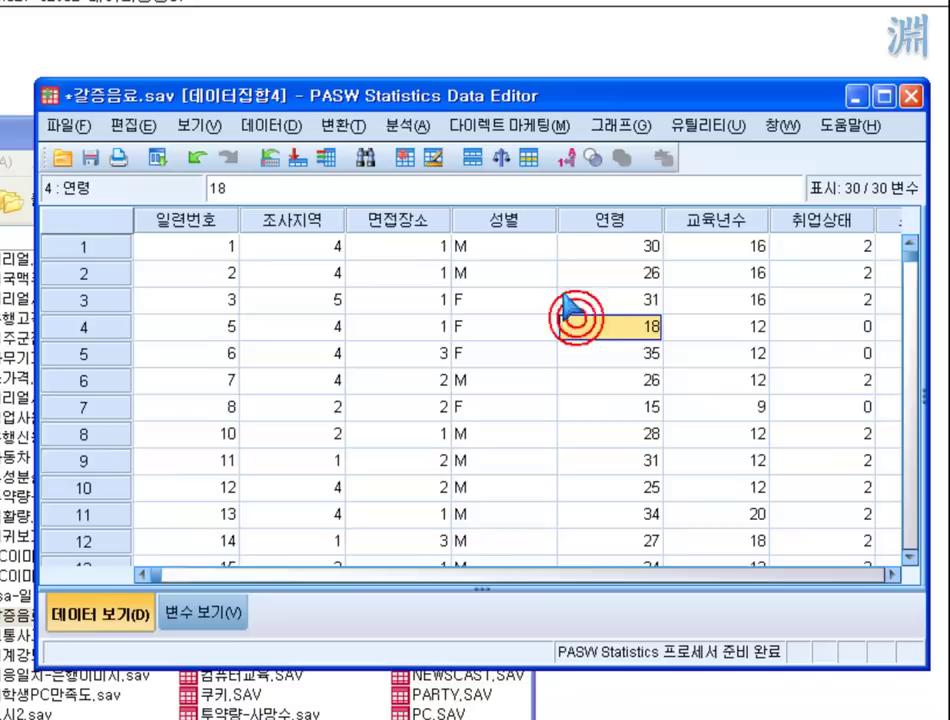
{"action": "left_click", "coordinate": [536, 254]}
{"action": "left_click", "coordinate": [529, 336]}
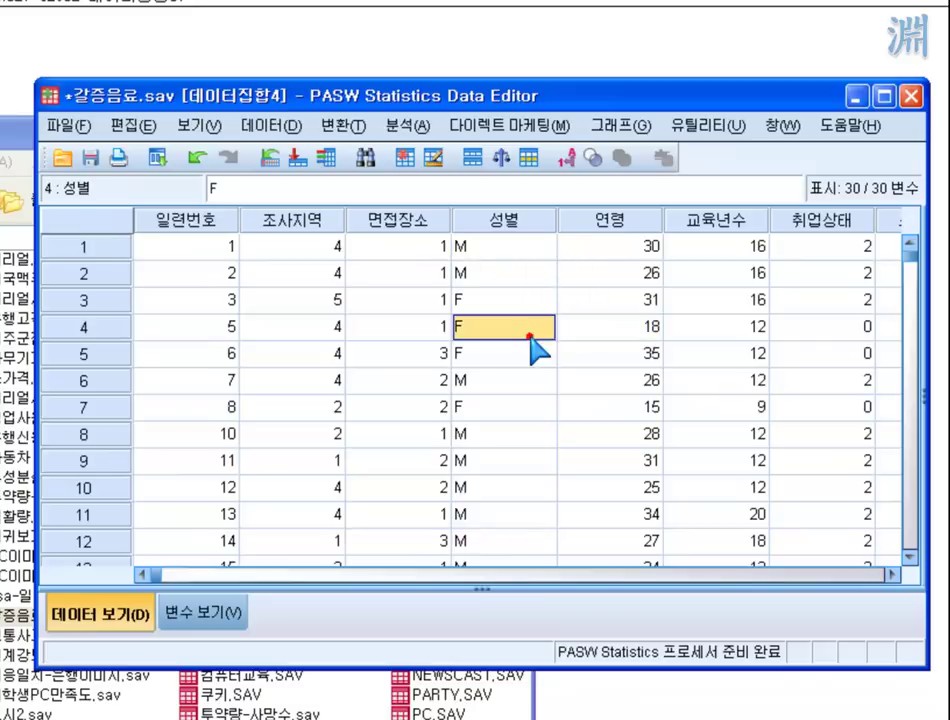
{"action": "left_click", "coordinate": [573, 160]}
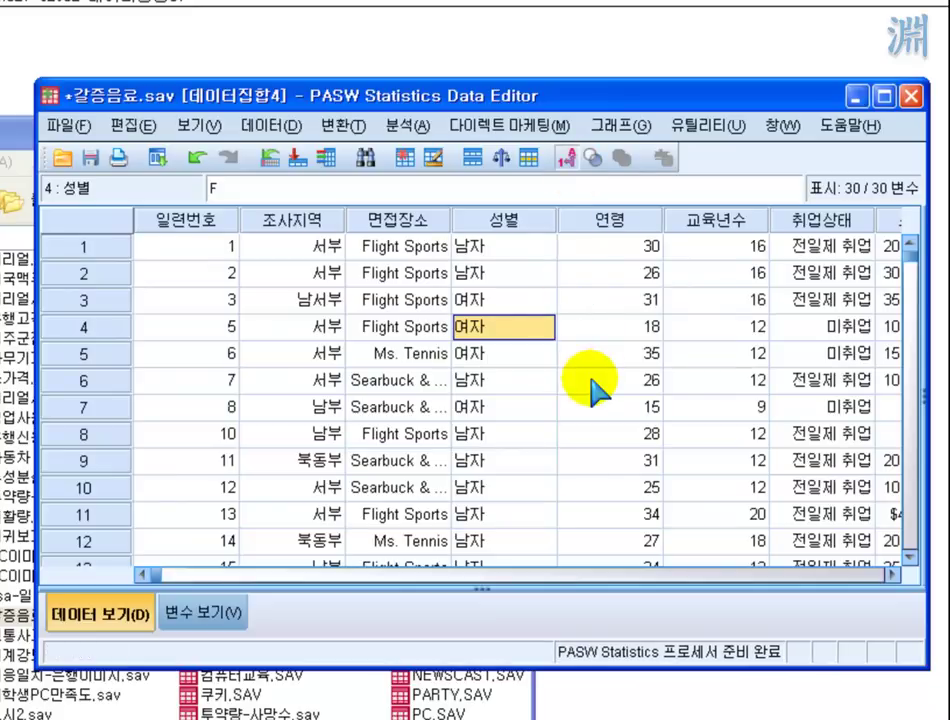
Run a frequency analysis on the 조사지역 variable and select its frequency table in the output
{"action": "mouse_move", "coordinate": [674, 103]}
{"action": "left_mouse_down"}
{"action": "mouse_move", "coordinate": [672, 88]}
{"action": "mouse_move", "coordinate": [668, 96]}
{"action": "left_mouse_up"}
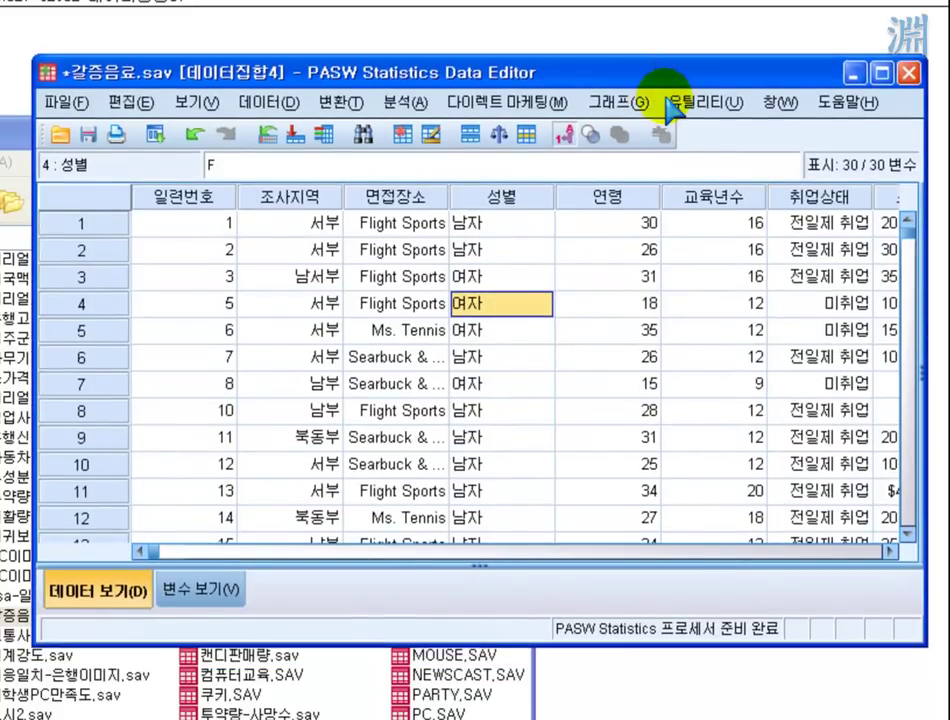
{"action": "left_click", "coordinate": [412, 102]}
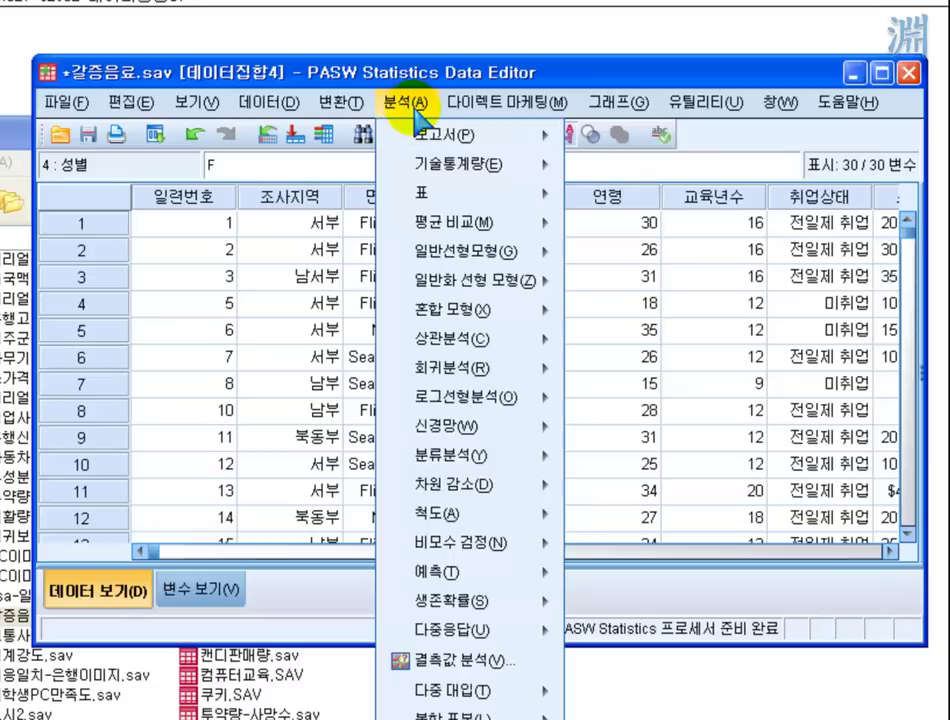
{"action": "mouse_move", "coordinate": [442, 168]}
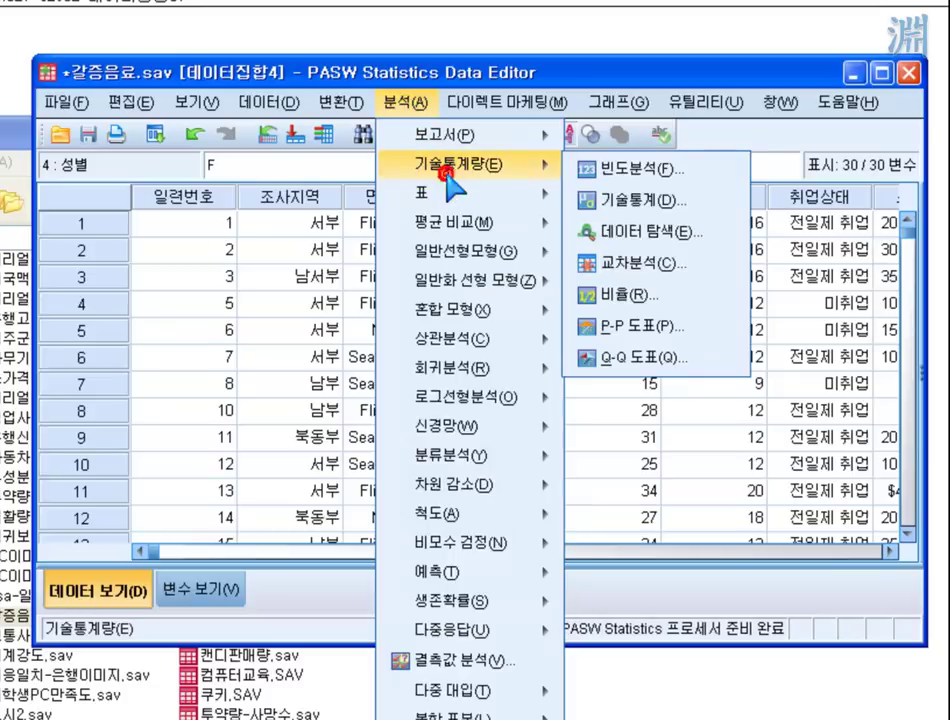
{"action": "left_click", "coordinate": [608, 170]}
{"action": "left_click", "coordinate": [270, 284]}
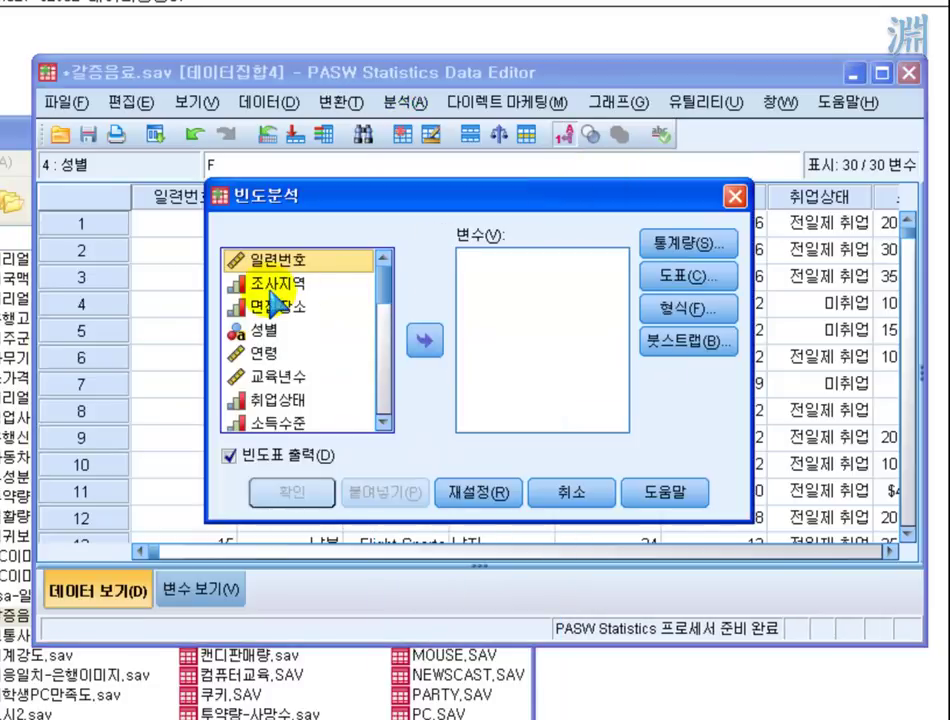
{"action": "left_click", "coordinate": [422, 340]}
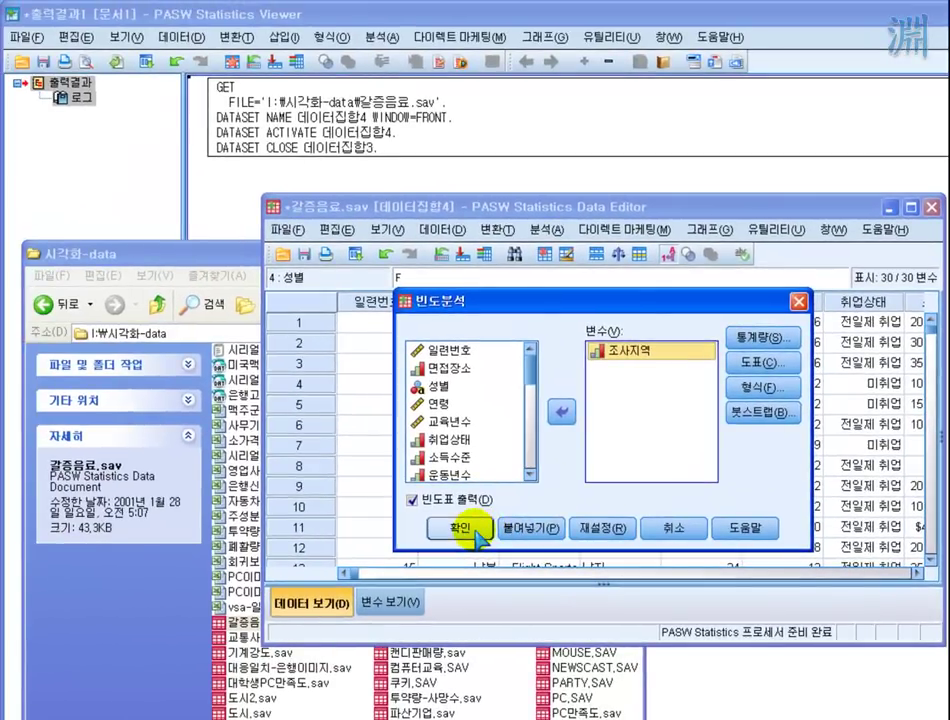
{"action": "left_click", "coordinate": [474, 531]}
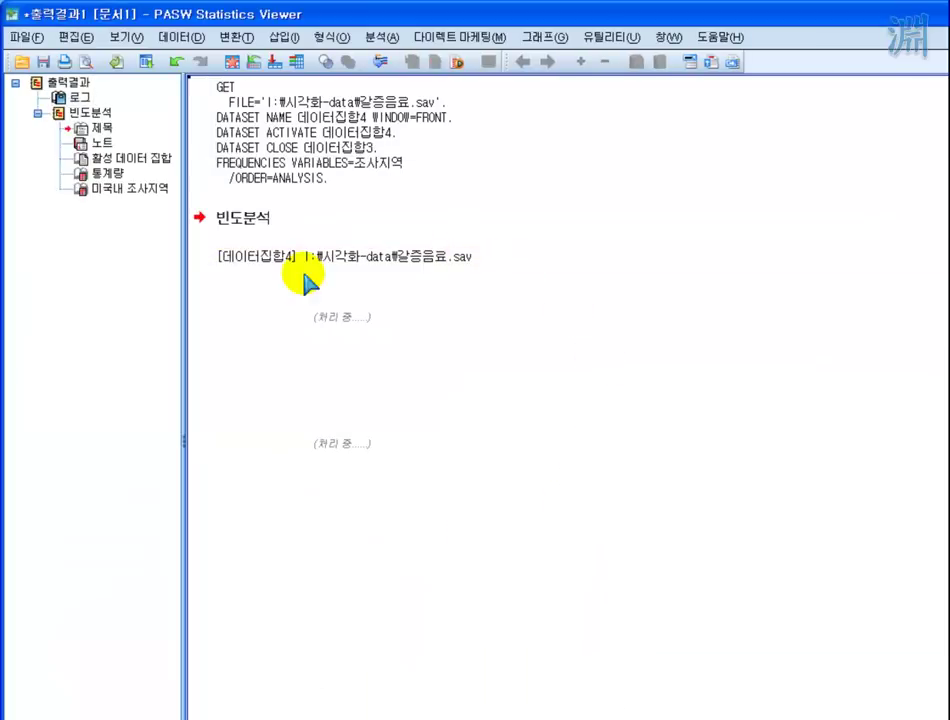
{"action": "left_click", "coordinate": [254, 390]}
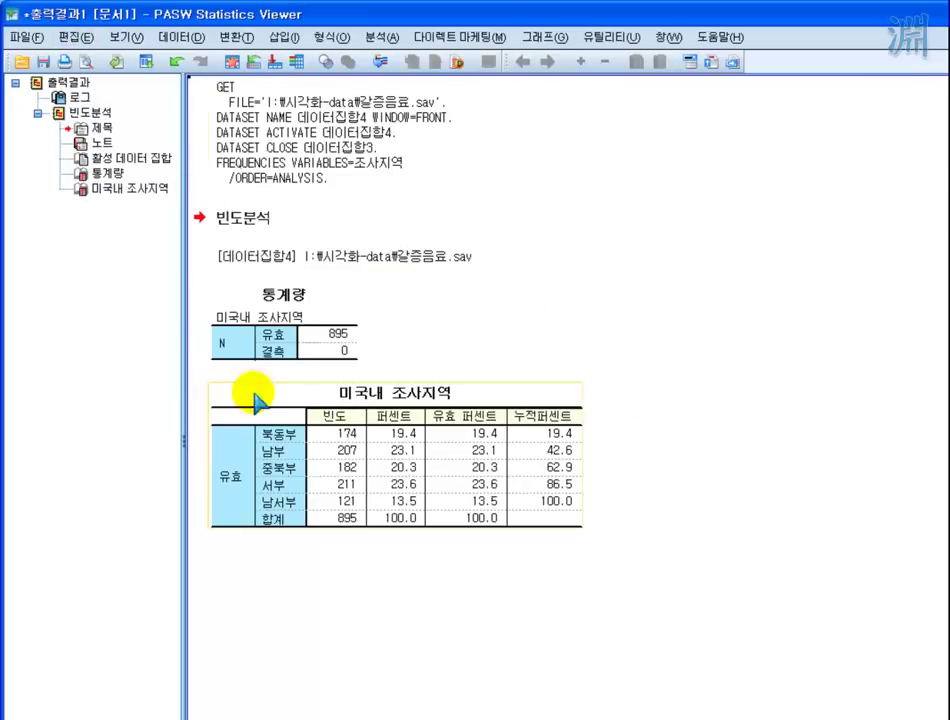
{"action": "left_click", "coordinate": [453, 489]}
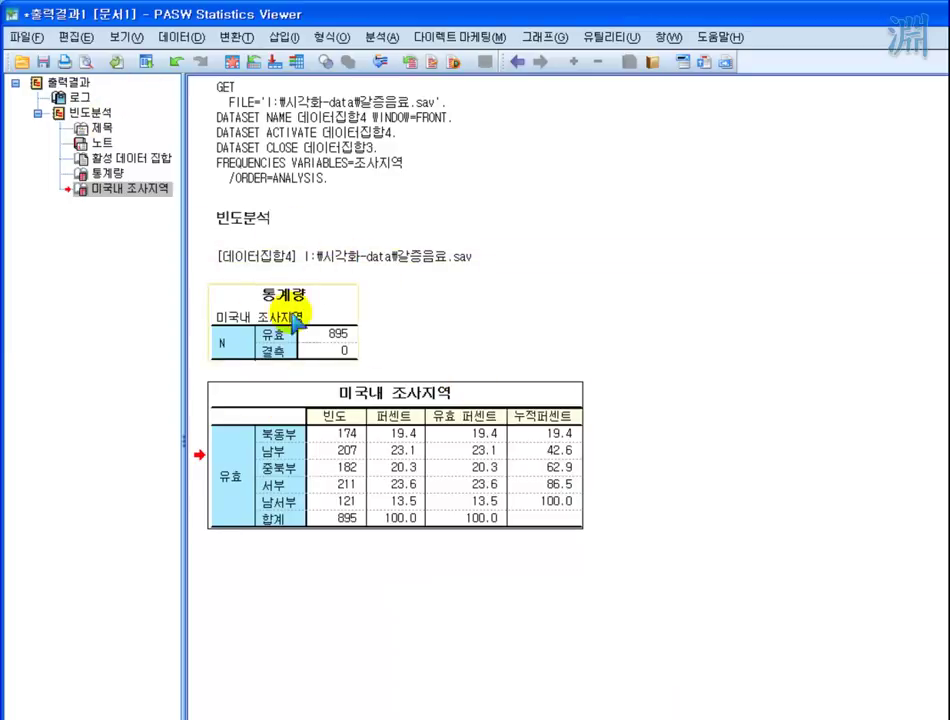
Recall the frequency analysis of 조사지역 and, after alternating between bar and pie charts, choose the pie chart (원도표) as its chart type
{"action": "left_click", "coordinate": [148, 63]}
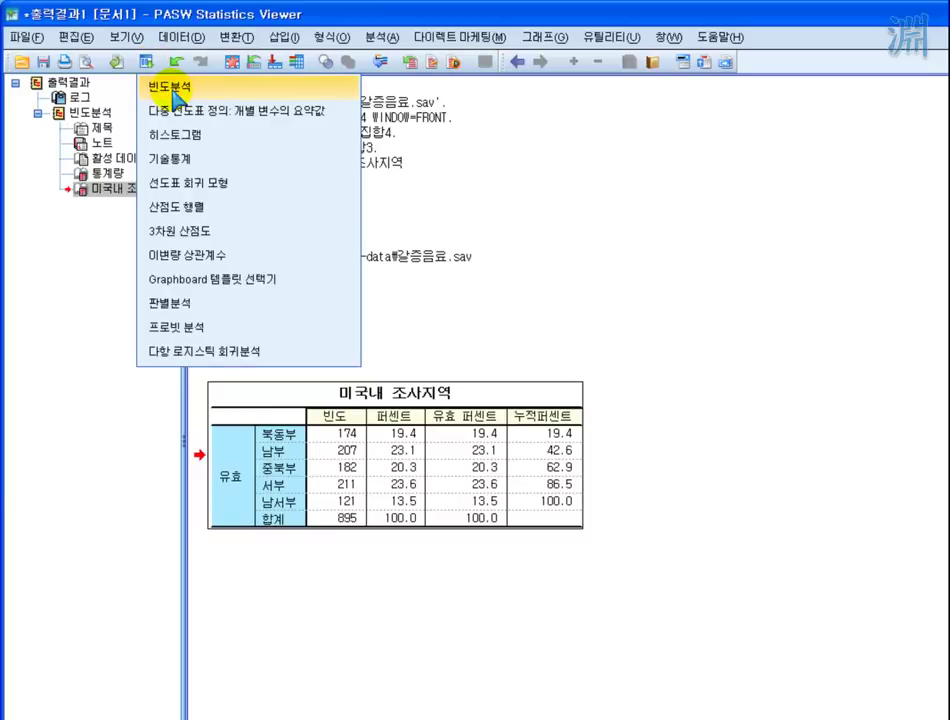
{"action": "left_click", "coordinate": [172, 92]}
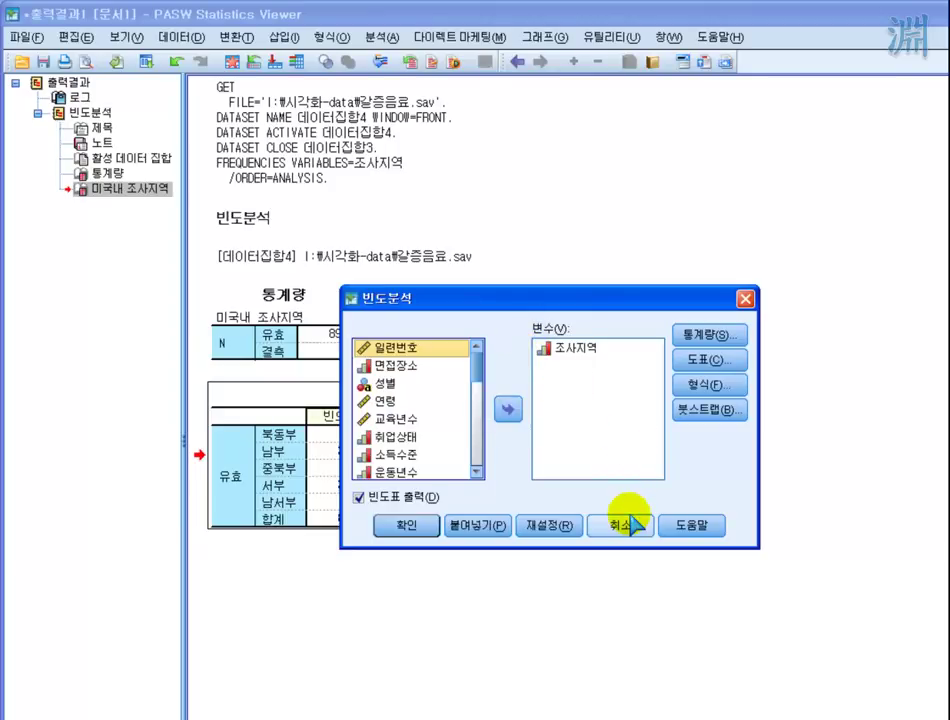
{"action": "left_click", "coordinate": [707, 361]}
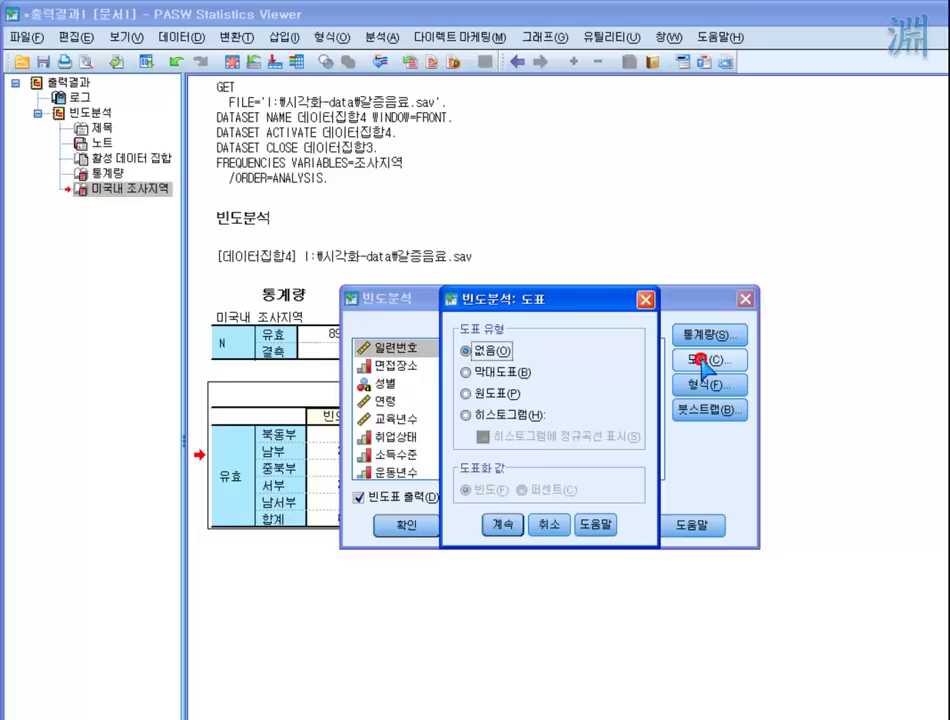
{"action": "left_click", "coordinate": [497, 376]}
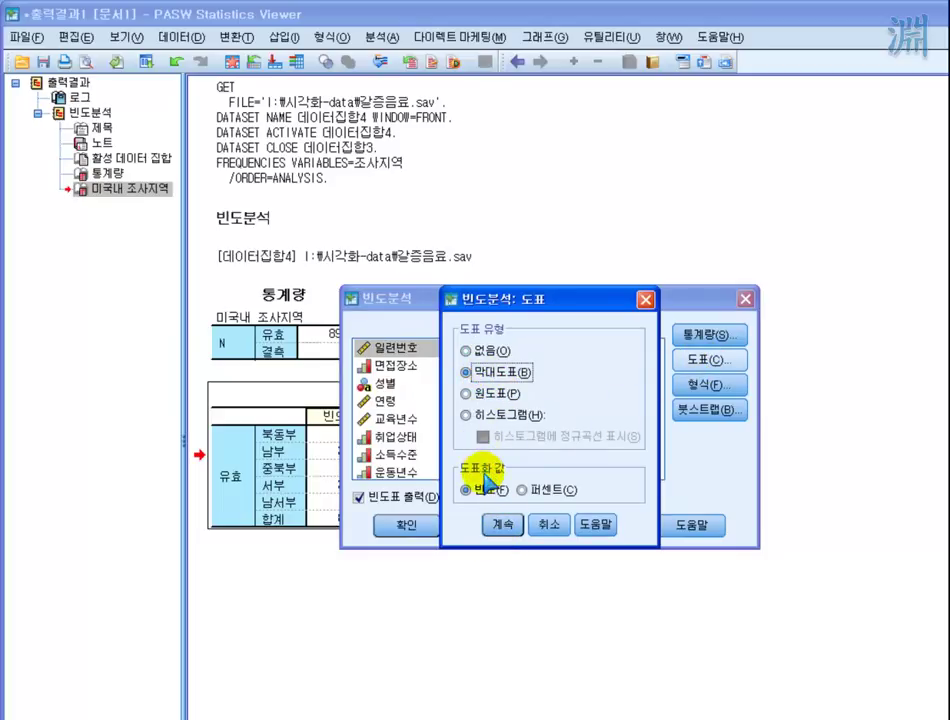
{"action": "left_click", "coordinate": [512, 391]}
{"action": "left_click", "coordinate": [512, 376]}
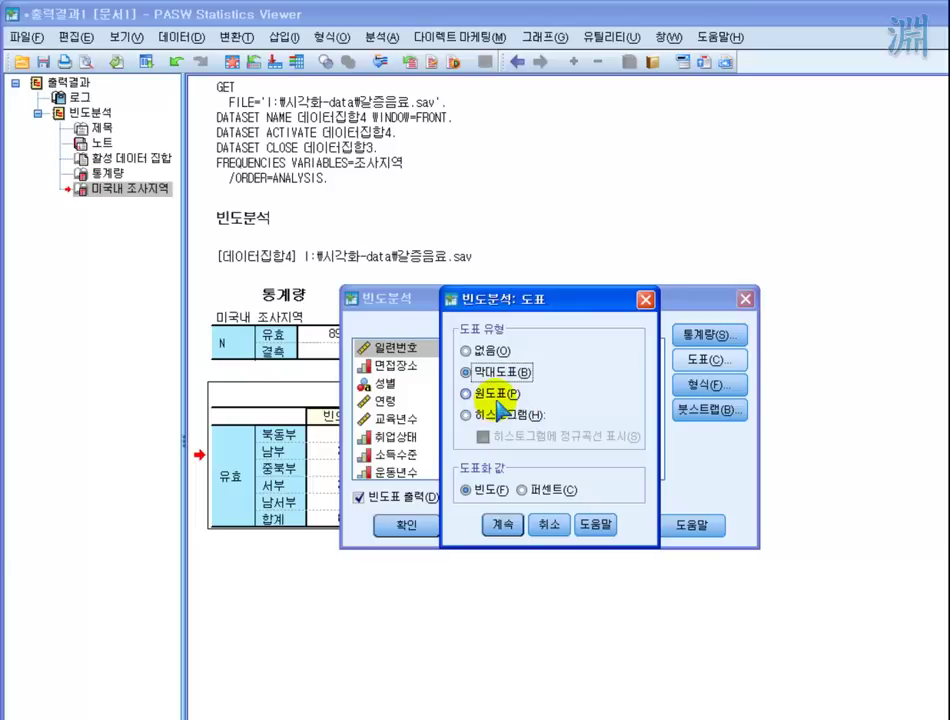
{"action": "left_click", "coordinate": [490, 393]}
{"action": "left_click", "coordinate": [518, 374]}
{"action": "left_click", "coordinate": [488, 393]}
{"action": "left_click", "coordinate": [512, 376]}
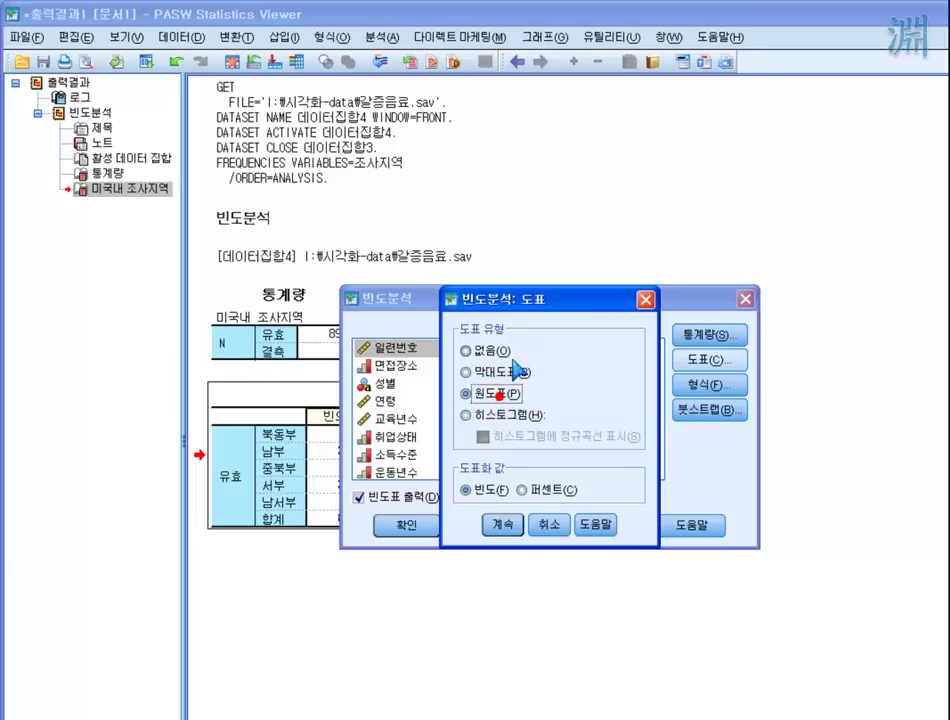
{"action": "left_click", "coordinate": [510, 376]}
{"action": "left_click", "coordinate": [496, 394]}
{"action": "left_click", "coordinate": [510, 373]}
{"action": "left_click", "coordinate": [505, 393]}
Set the chart values to percentages (퍼센트) and run the frequency analysis with the pie chart
{"action": "left_click", "coordinate": [511, 523]}
{"action": "left_click", "coordinate": [522, 490]}
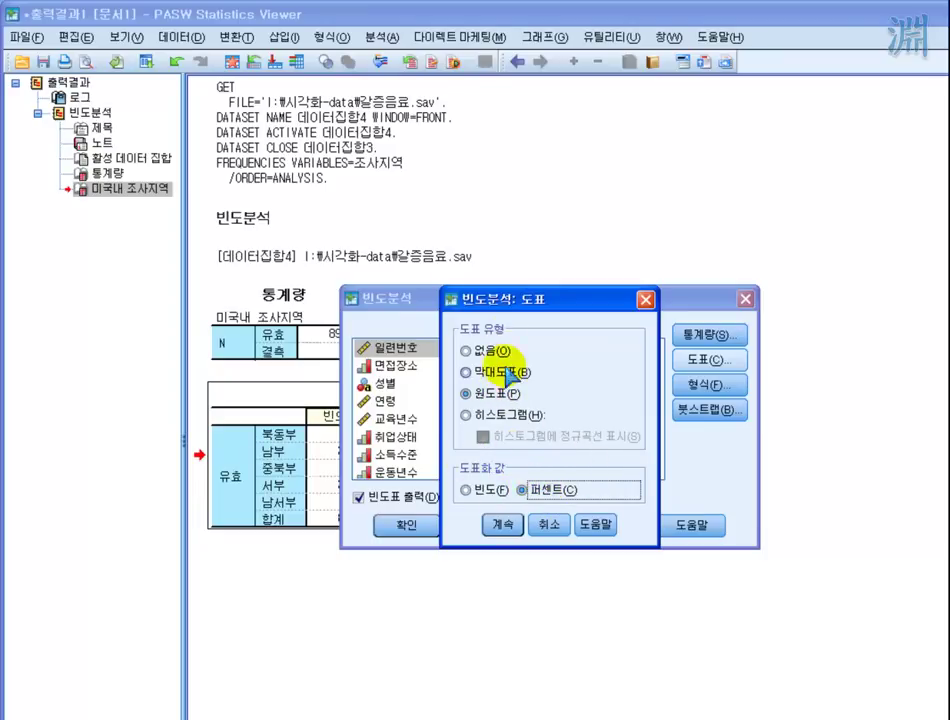
{"action": "left_click", "coordinate": [502, 530]}
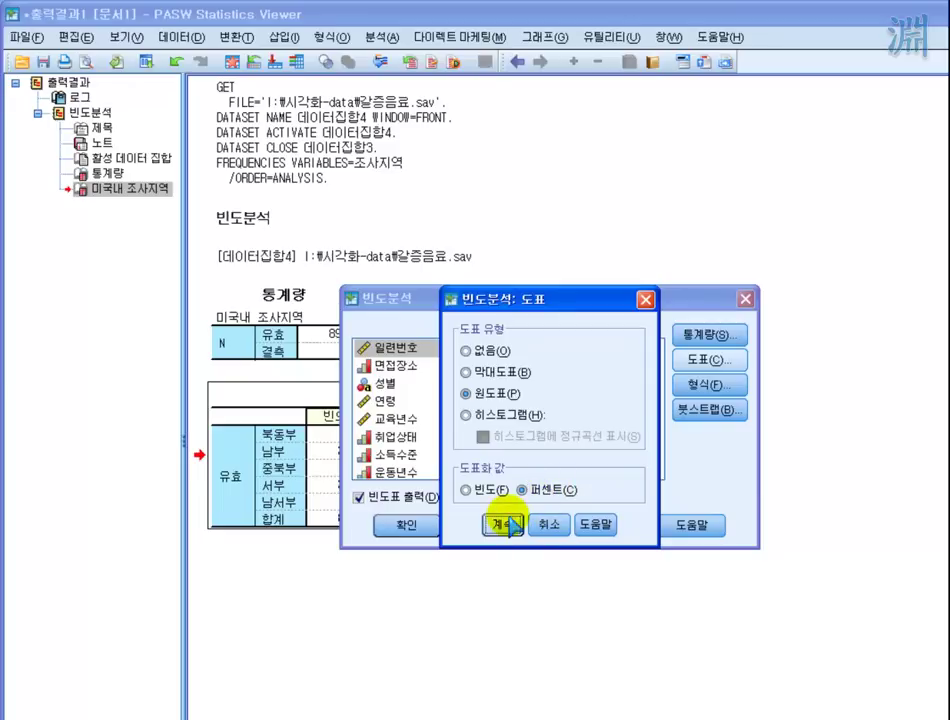
{"action": "left_click", "coordinate": [505, 527]}
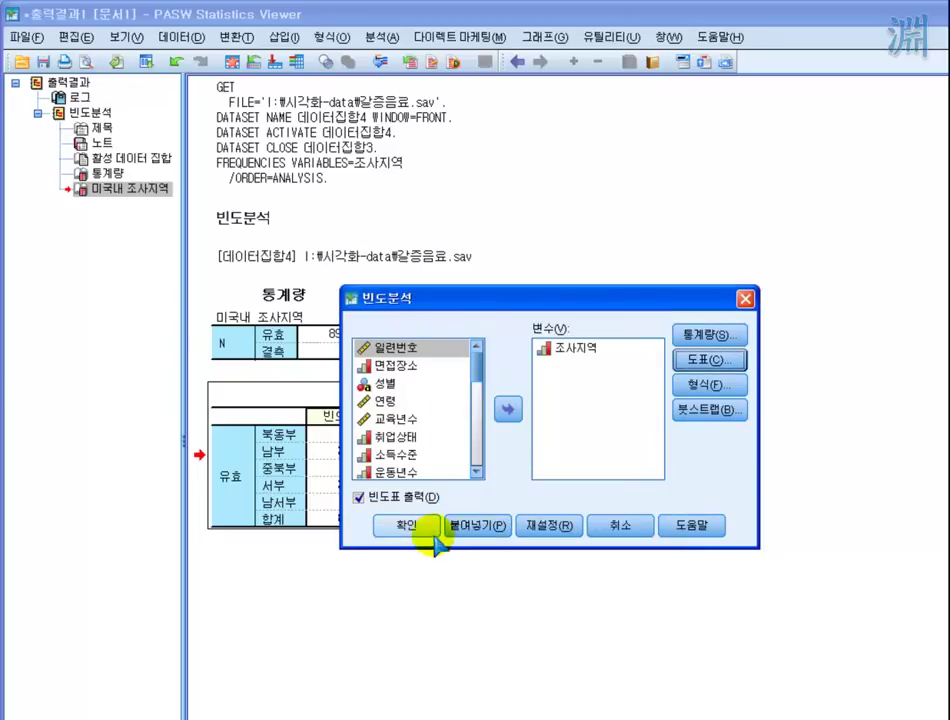
{"action": "left_click", "coordinate": [408, 527]}
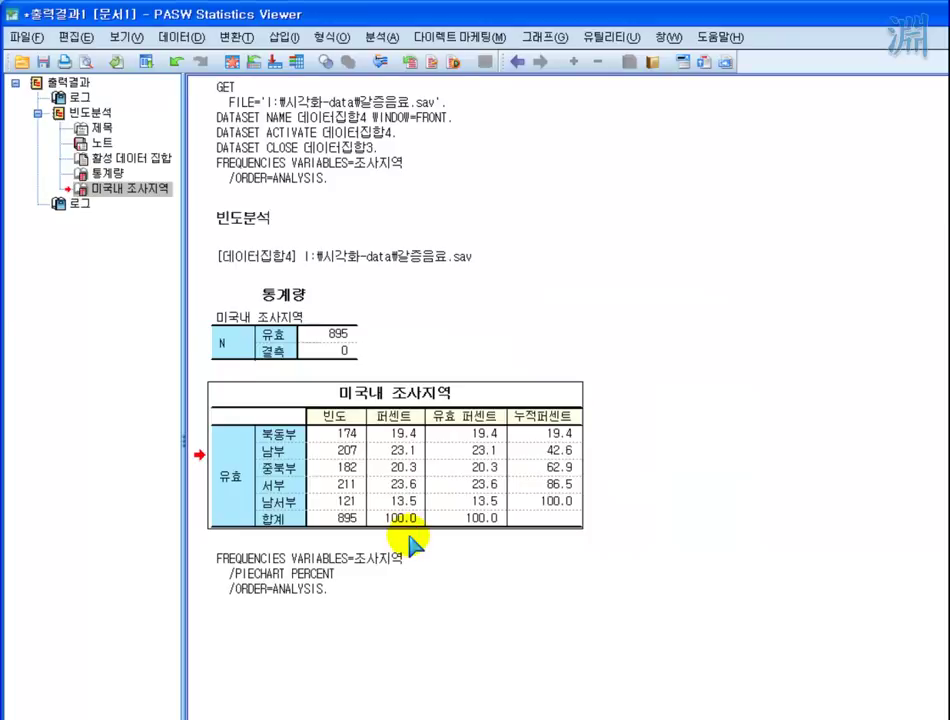
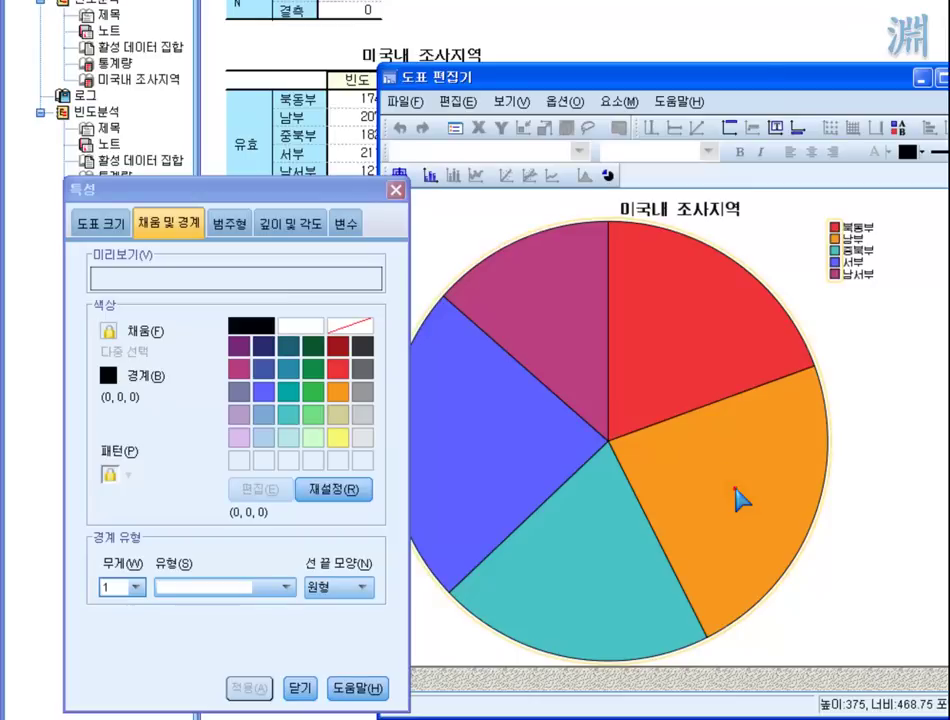
Select only the orange 남부 slice in the chart editor and explode it from the pie
{"action": "left_click", "coordinate": [742, 500]}
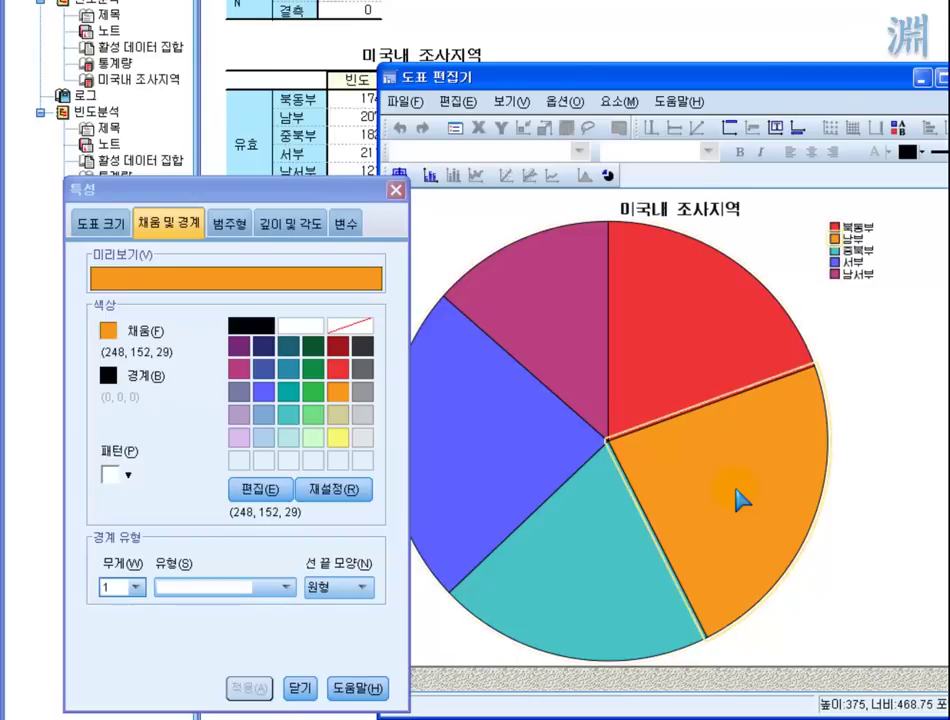
{"action": "left_click", "coordinate": [884, 464]}
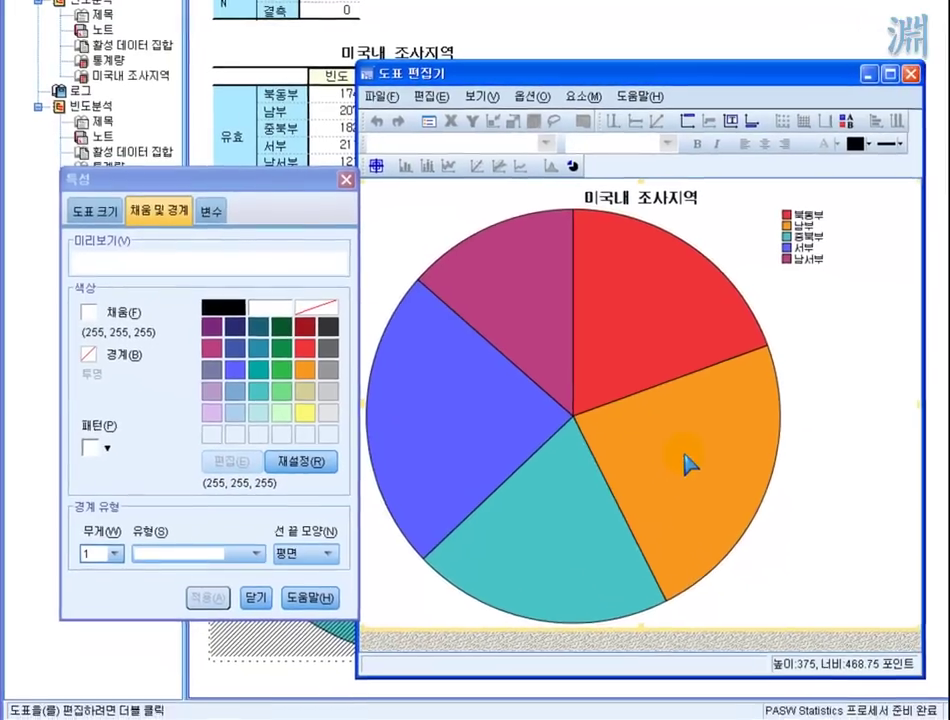
{"action": "left_click", "coordinate": [688, 465]}
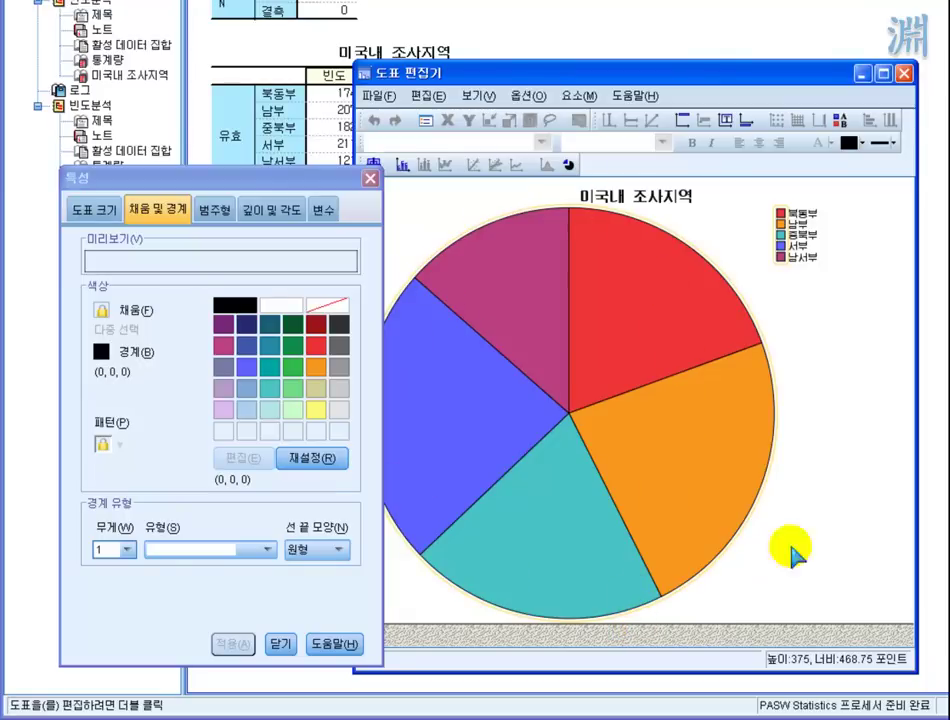
{"action": "left_click", "coordinate": [723, 572]}
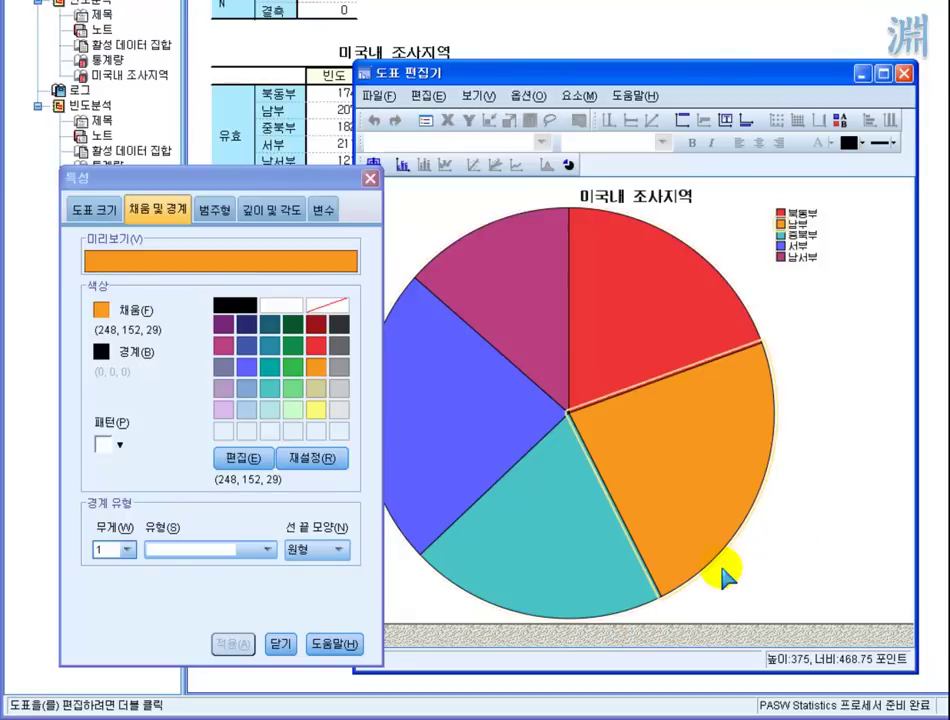
{"action": "left_click", "coordinate": [568, 165]}
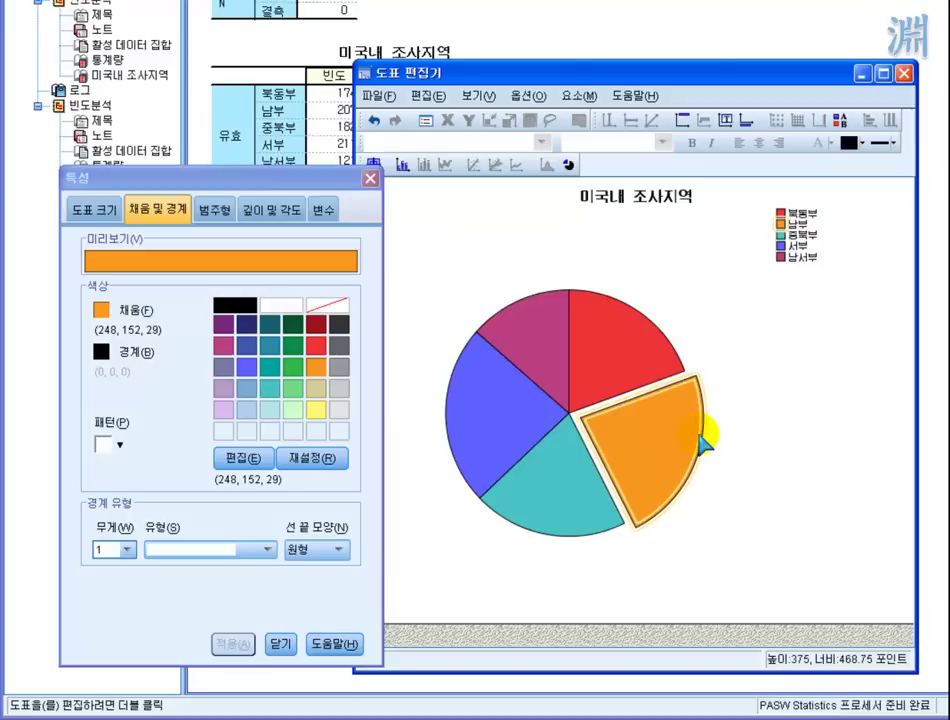
Show the percentage data label on the 남부 slice, extend the labels to all slices of the pie, and clear the label selection
{"action": "left_click", "coordinate": [401, 169]}
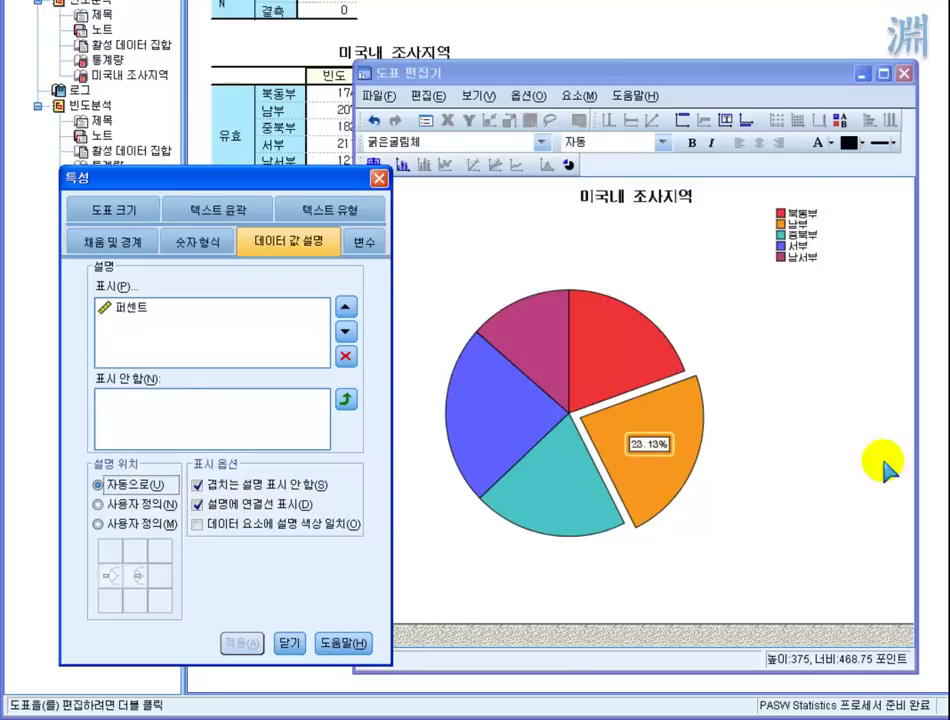
{"action": "left_click", "coordinate": [645, 388]}
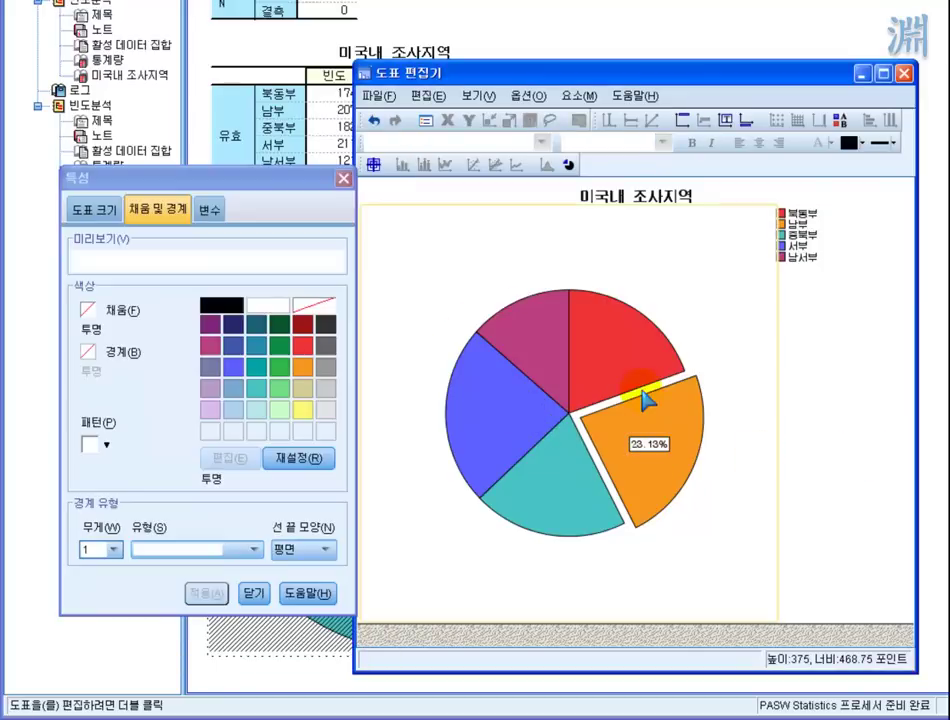
{"action": "left_click", "coordinate": [659, 467]}
{"action": "left_click", "coordinate": [795, 398]}
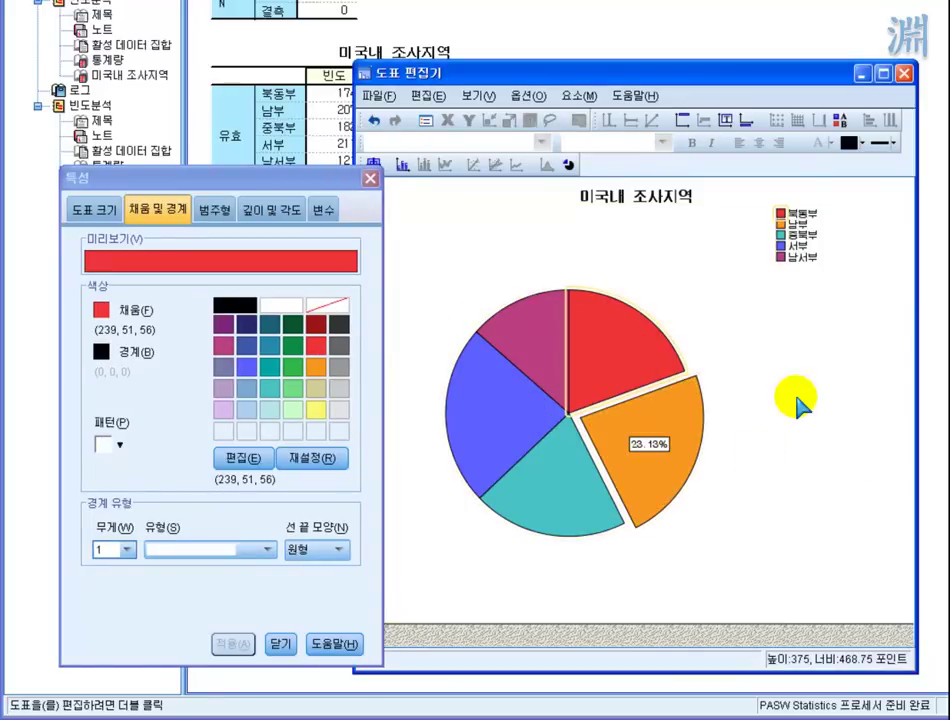
{"action": "left_click", "coordinate": [797, 401]}
{"action": "left_click", "coordinate": [500, 318]}
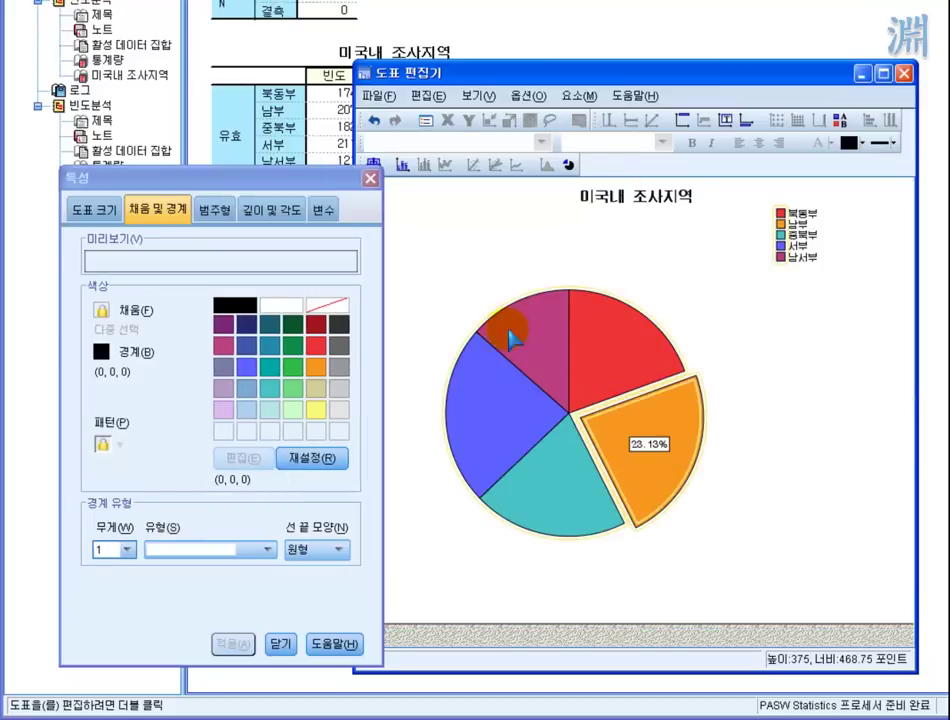
{"action": "left_click", "coordinate": [400, 165]}
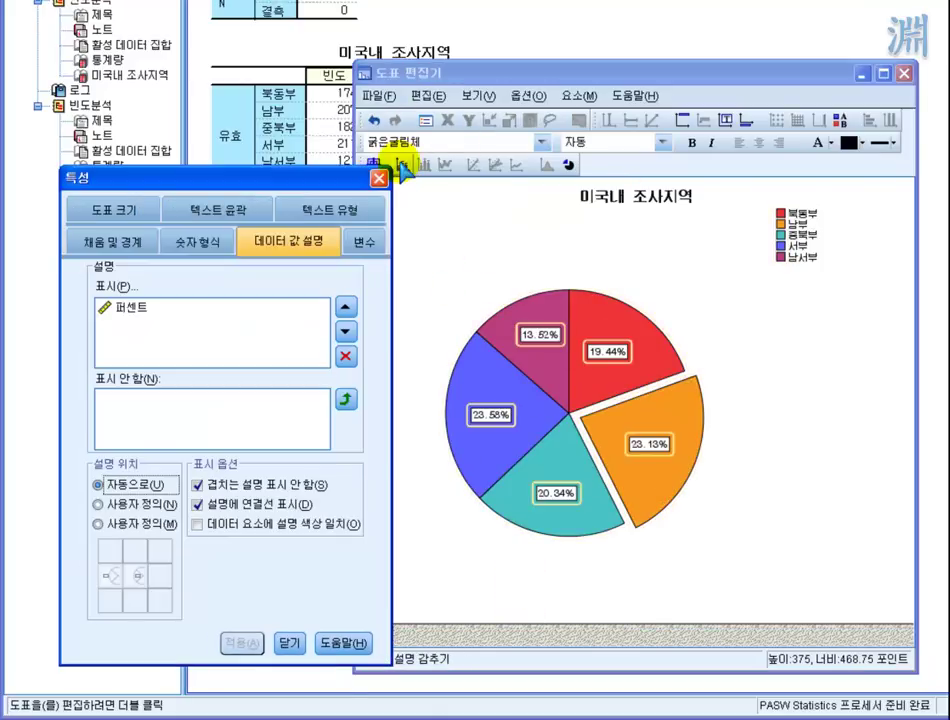
{"action": "left_click", "coordinate": [777, 468]}
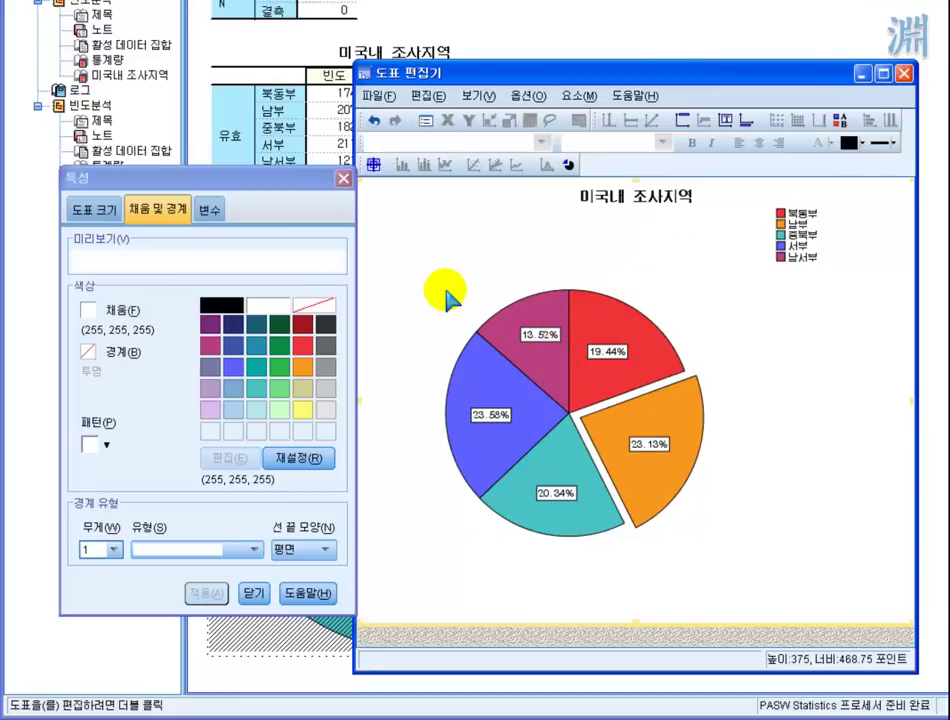
Change the pie chart's element type to bar (막대) in the chart's variable properties
{"action": "left_click", "coordinate": [101, 213]}
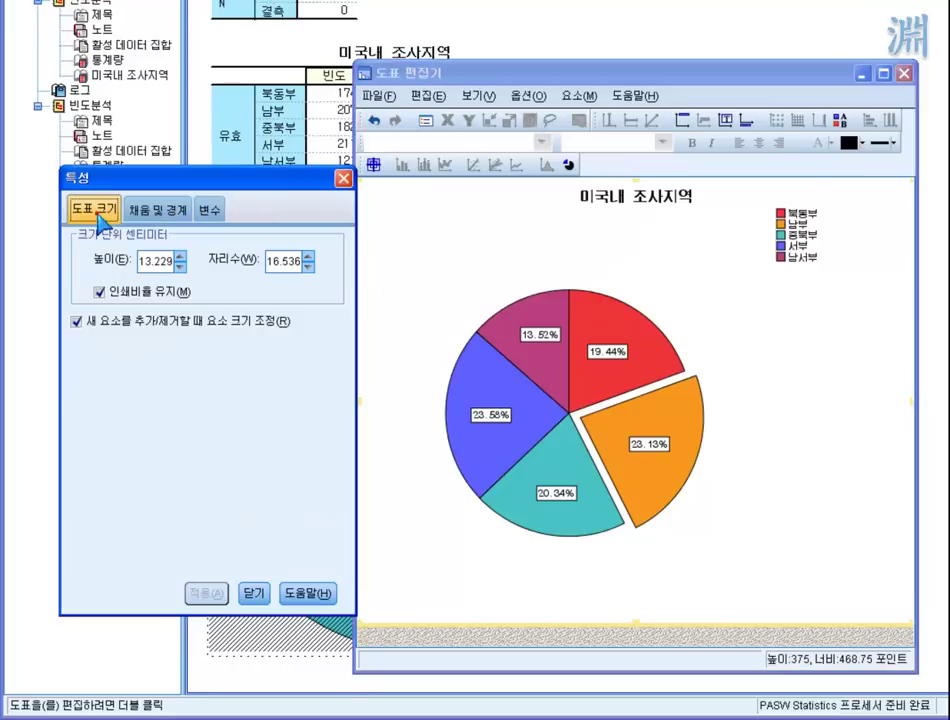
{"action": "left_click", "coordinate": [207, 209]}
{"action": "left_click", "coordinate": [807, 379]}
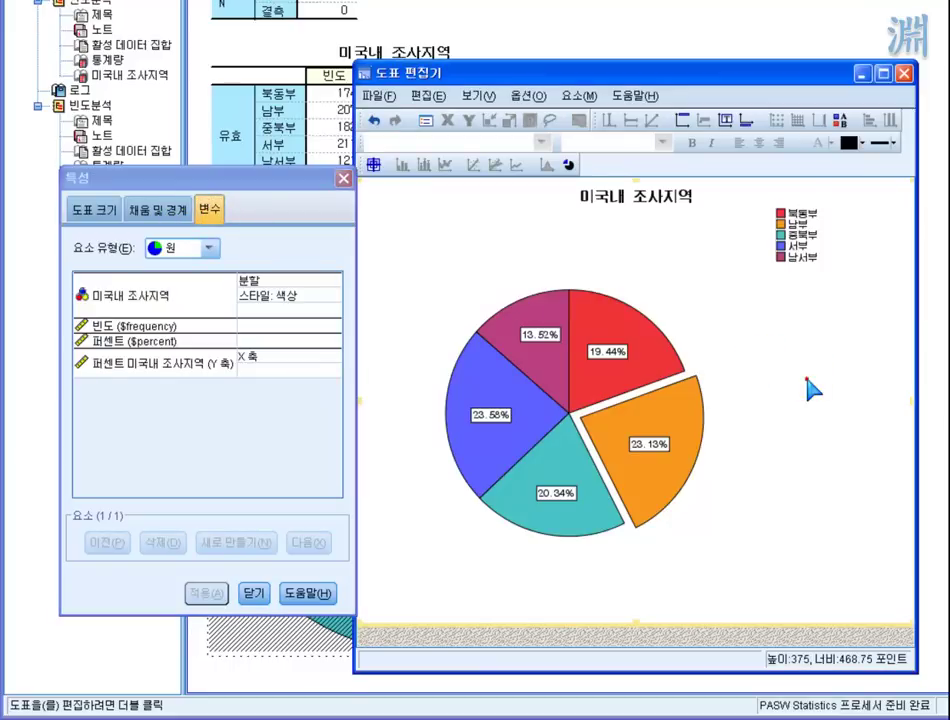
{"action": "left_click", "coordinate": [213, 207]}
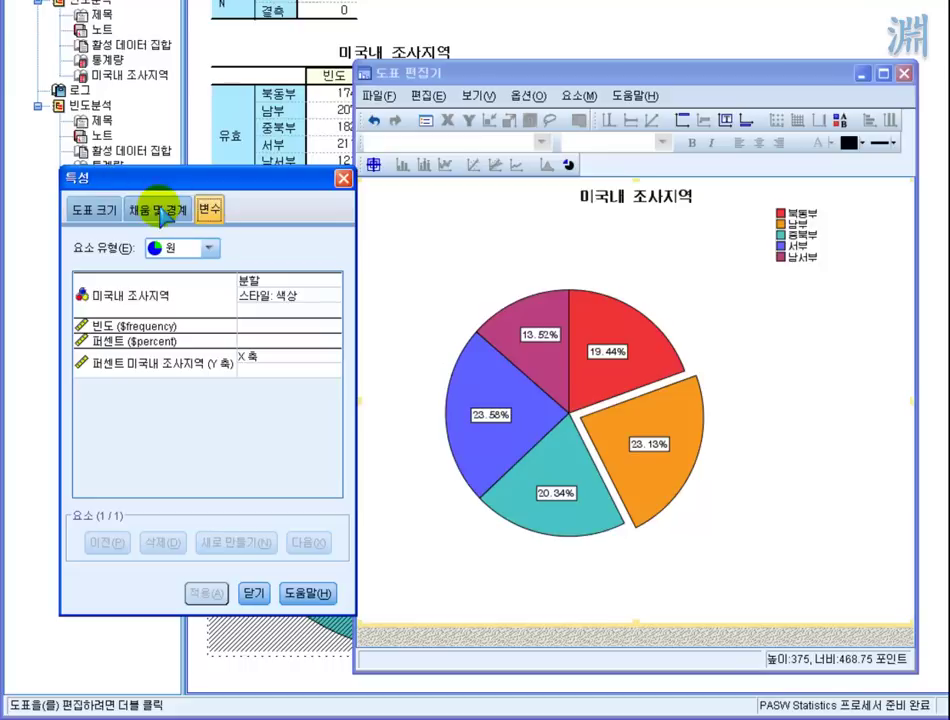
{"action": "left_click", "coordinate": [210, 249]}
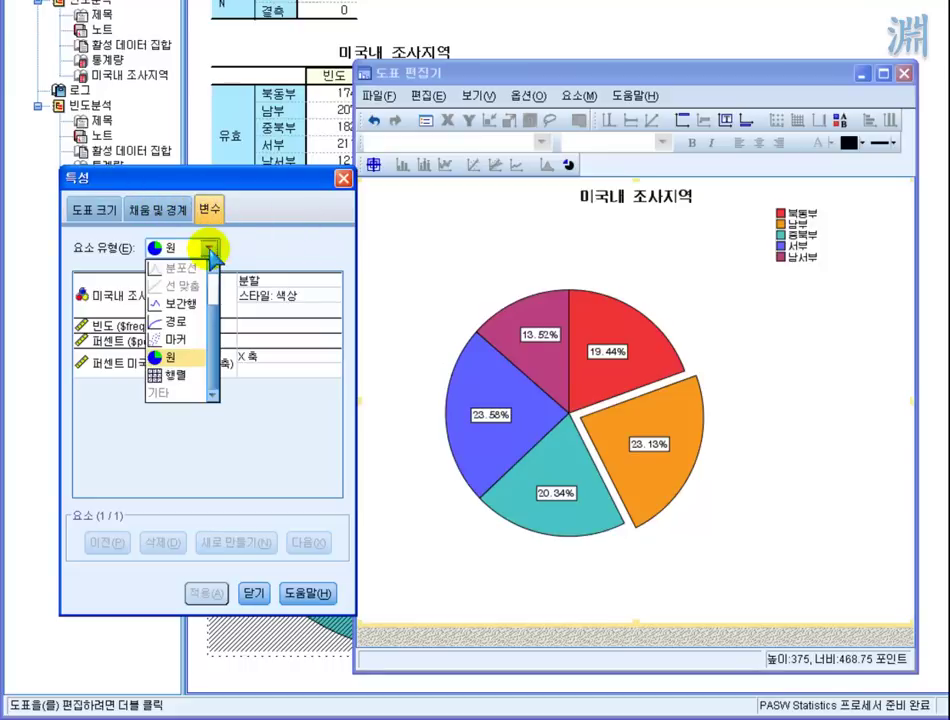
{"action": "left_click_drag", "start_coordinate": [212, 374], "coordinate": [212, 278]}
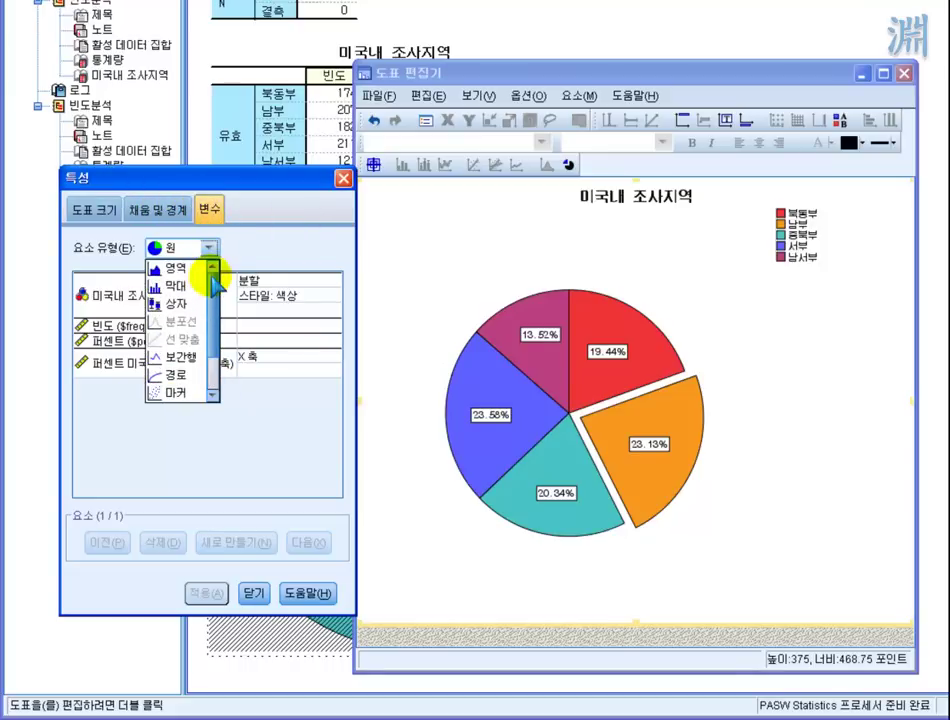
{"action": "left_click", "coordinate": [177, 285]}
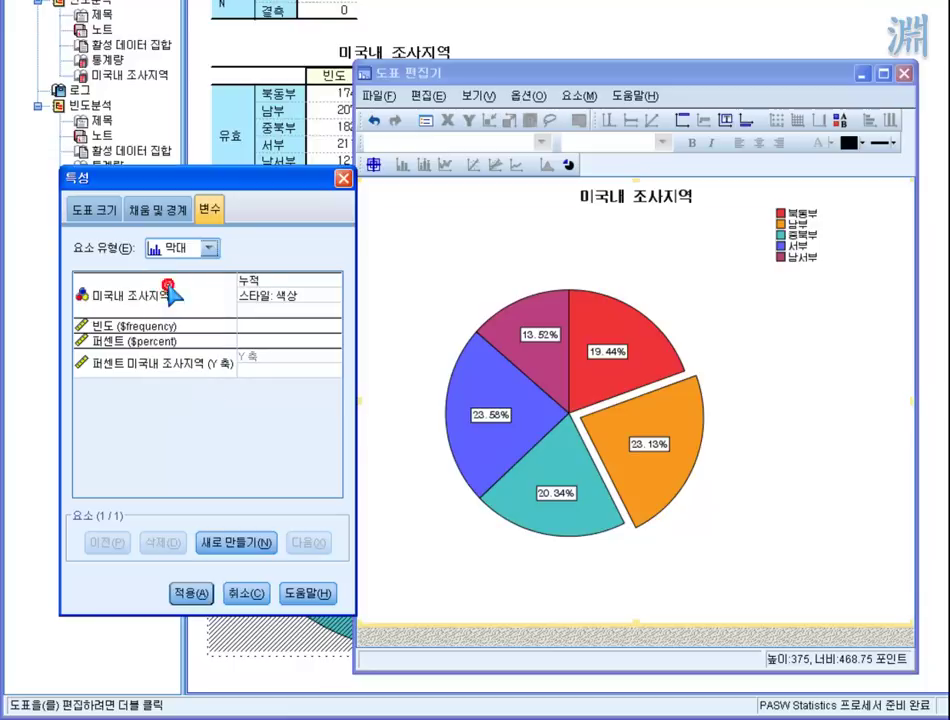
{"action": "left_click", "coordinate": [200, 593]}
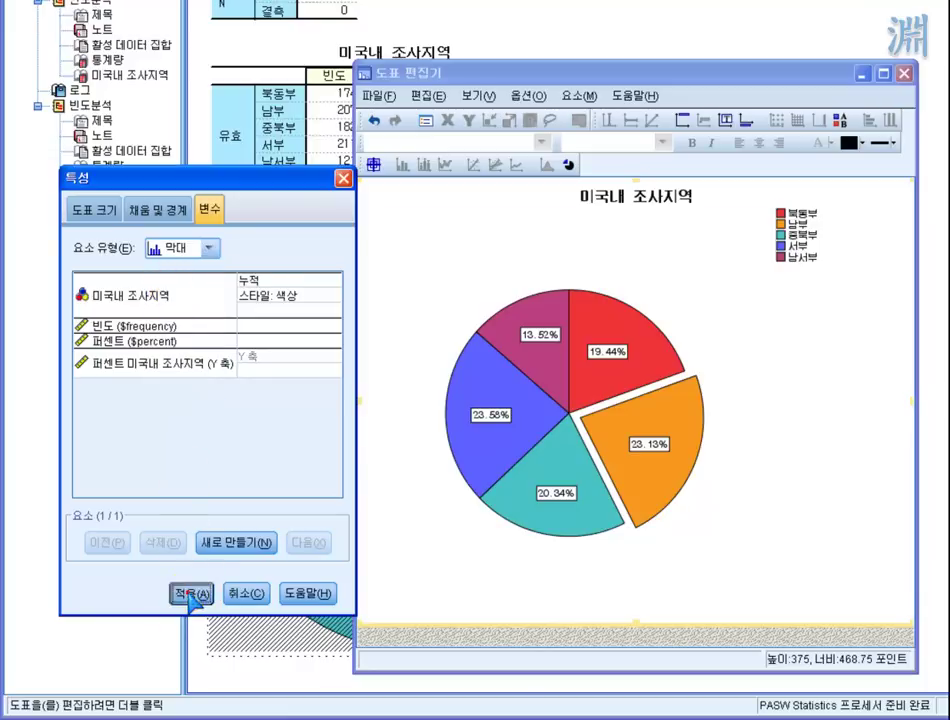
Assign 미국내 조사지역 to the X axis (X 축) and apply the conversion to a bar chart
{"action": "left_click", "coordinate": [277, 284]}
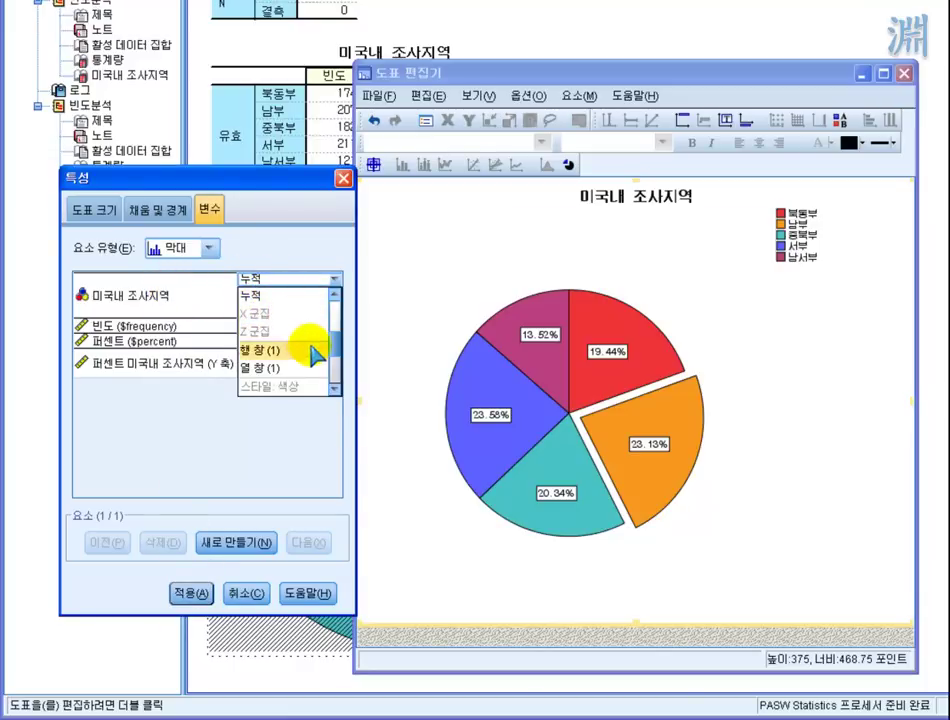
{"action": "left_click_drag", "start_coordinate": [331, 341], "coordinate": [333, 291]}
{"action": "left_click", "coordinate": [287, 311]}
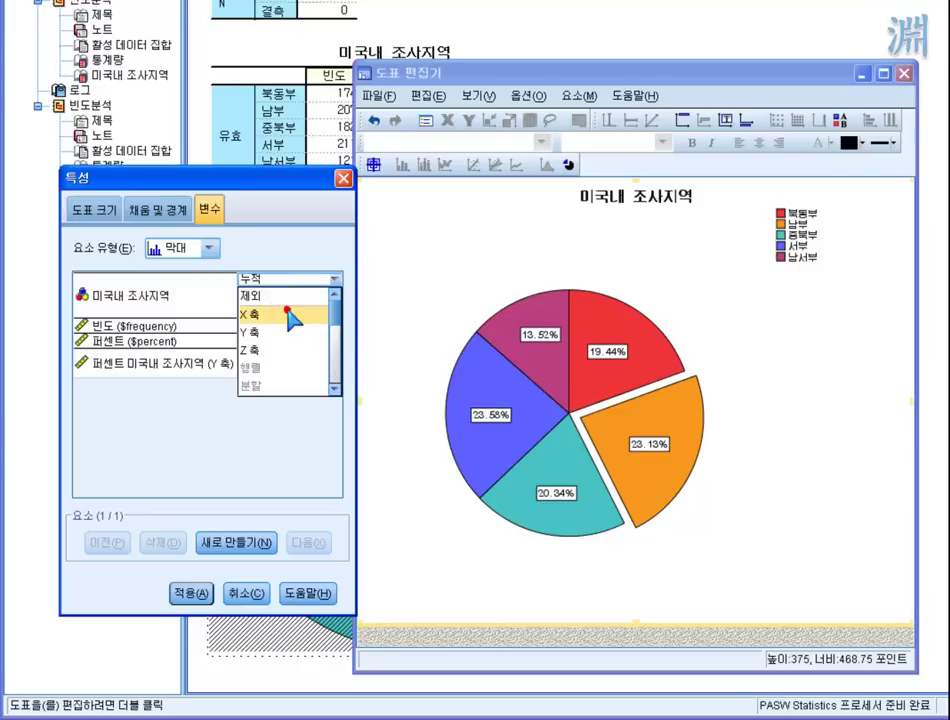
{"action": "left_click", "coordinate": [188, 593]}
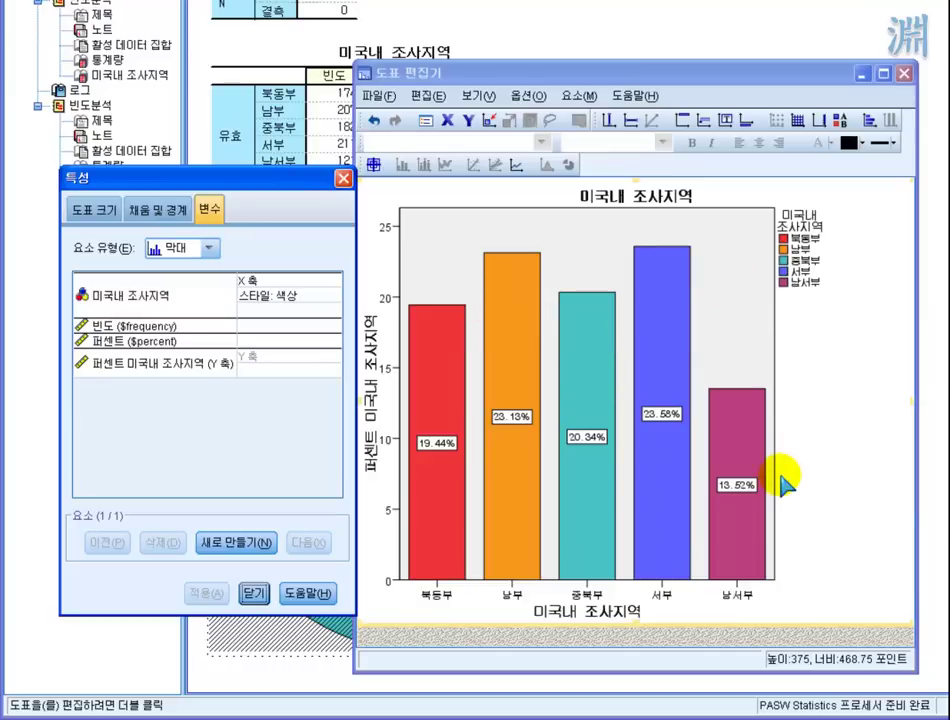
Reduce the chart editor's height slightly, then close the chart properties and the editor to return to the output
{"action": "left_click_drag", "start_coordinate": [914, 669], "coordinate": [912, 652]}
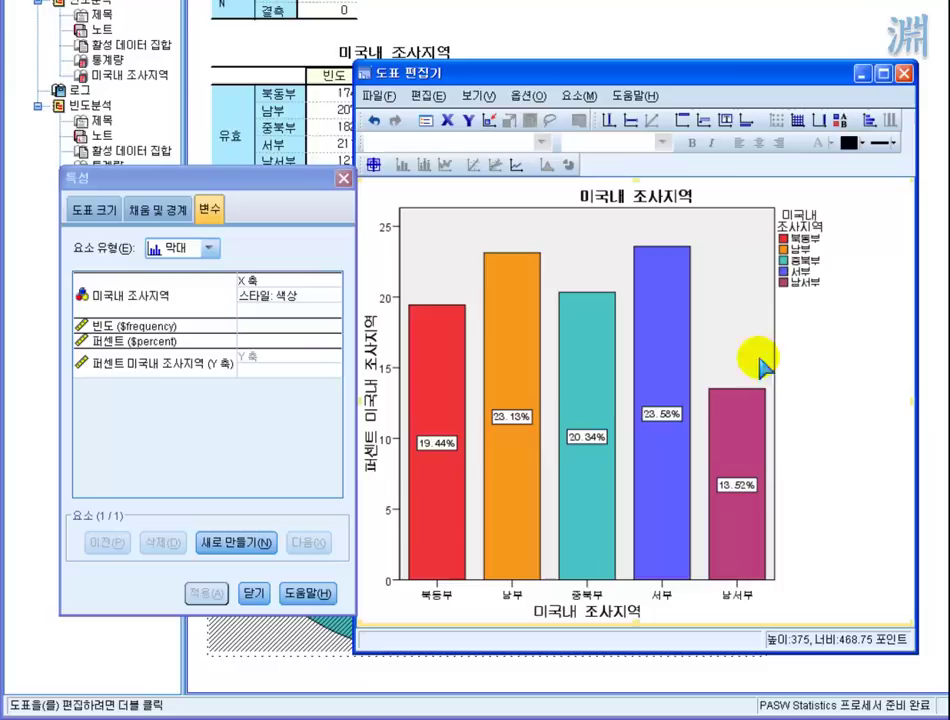
{"action": "left_click", "coordinate": [257, 596]}
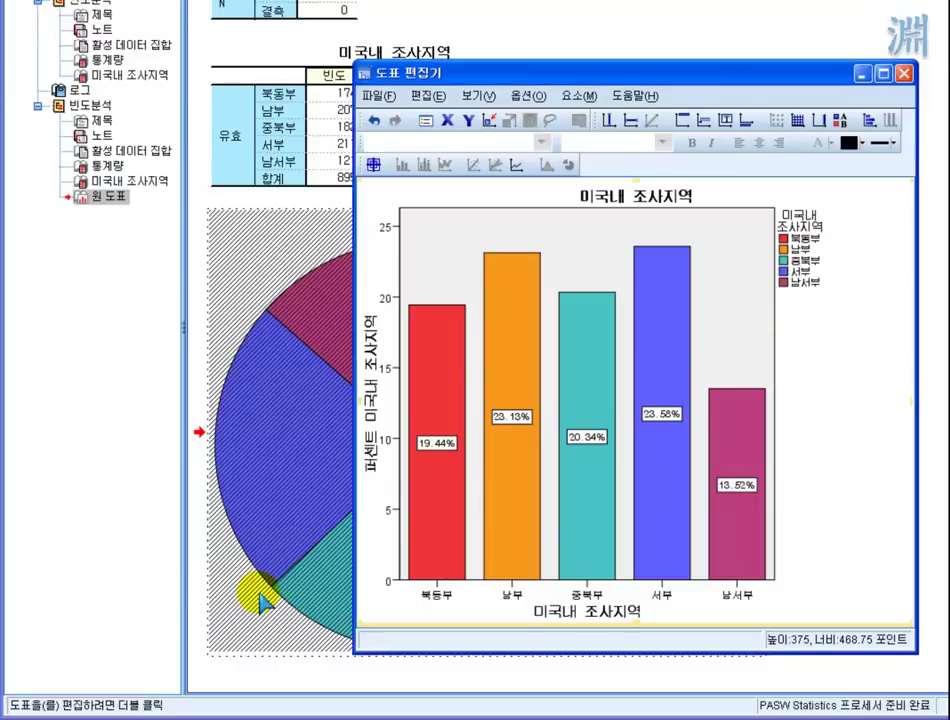
{"action": "left_click", "coordinate": [904, 73]}
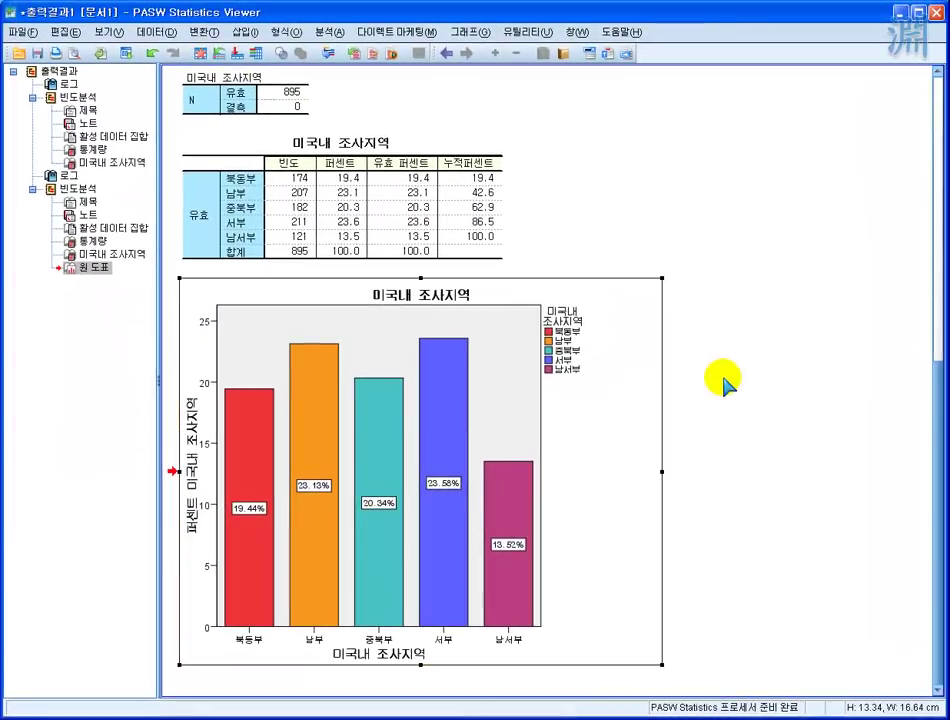
Examine the statistics table, the 미국내 조사지역 frequency table and the edited bar chart in the output
{"action": "left_click", "coordinate": [724, 379]}
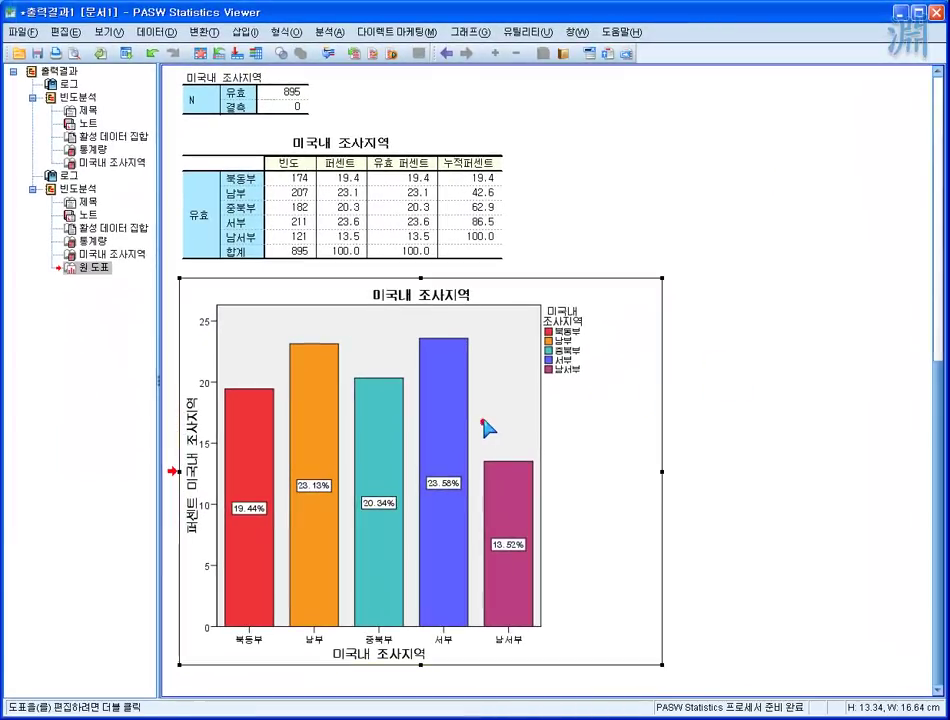
{"action": "left_click", "coordinate": [365, 222]}
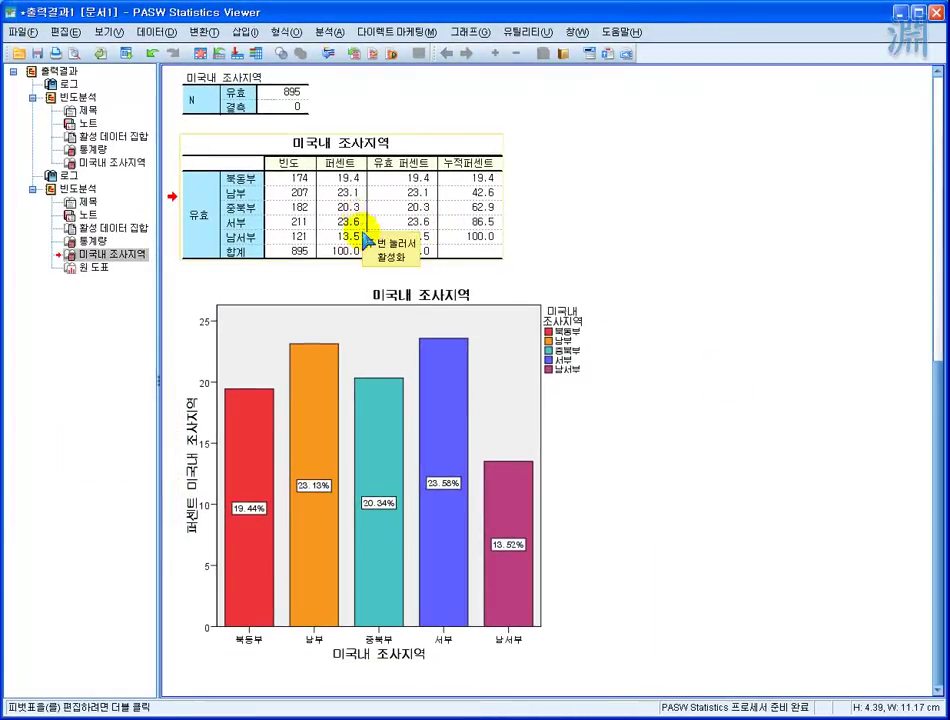
{"action": "left_click", "coordinate": [229, 107]}
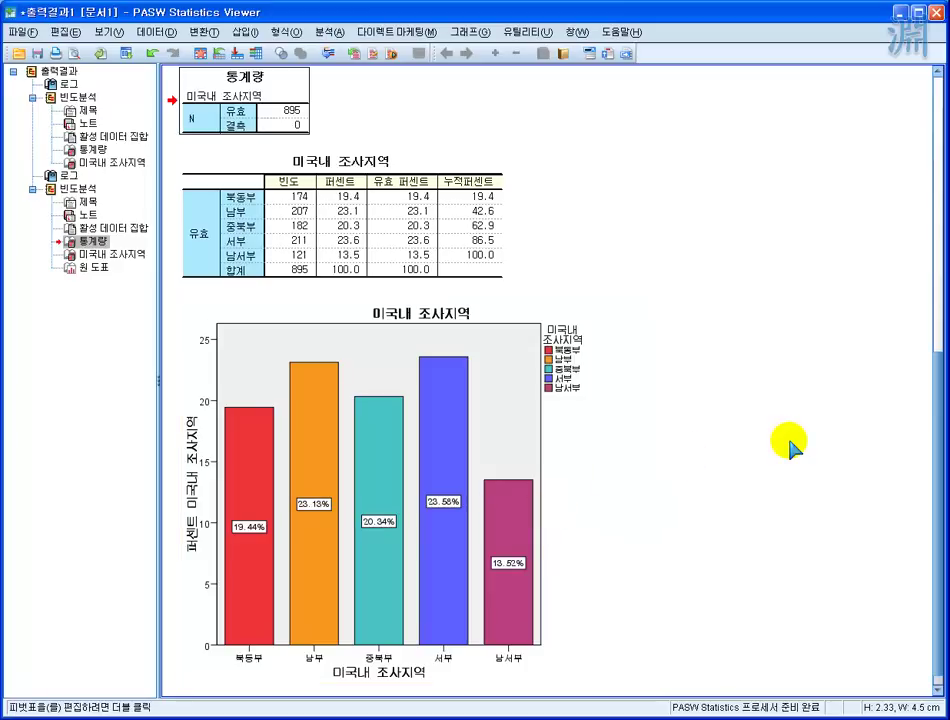
{"action": "left_click", "coordinate": [568, 502]}
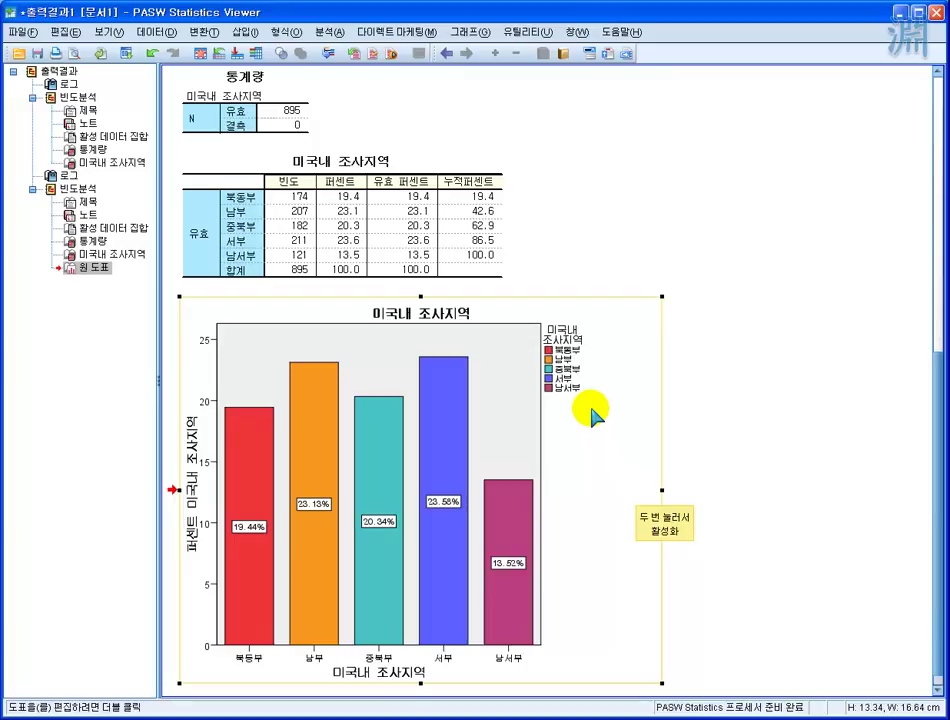
{"action": "left_click", "coordinate": [308, 196]}
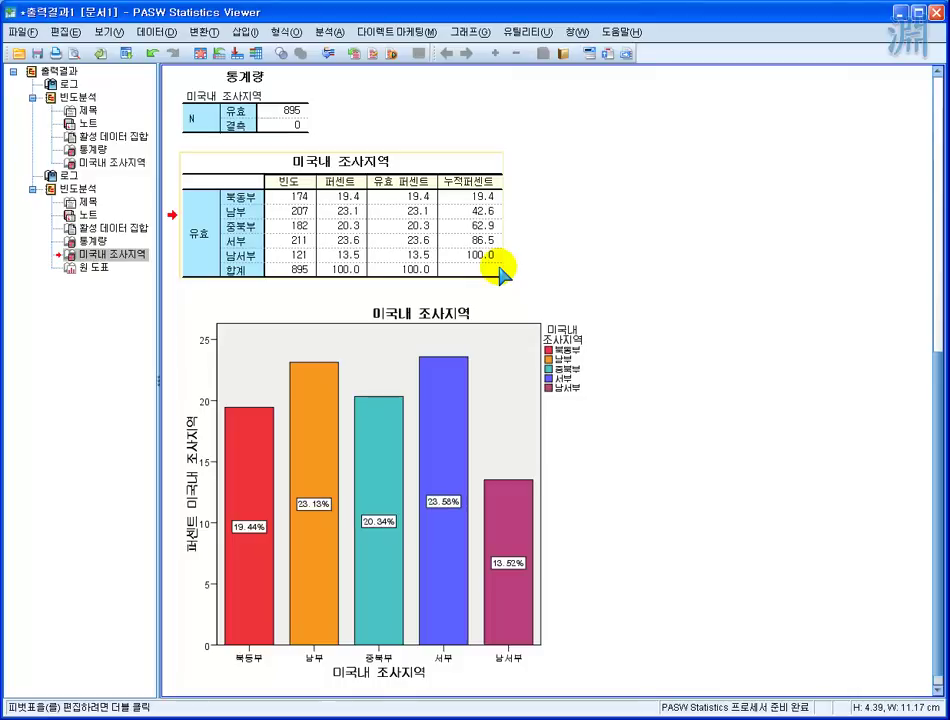
{"action": "left_click", "coordinate": [510, 305]}
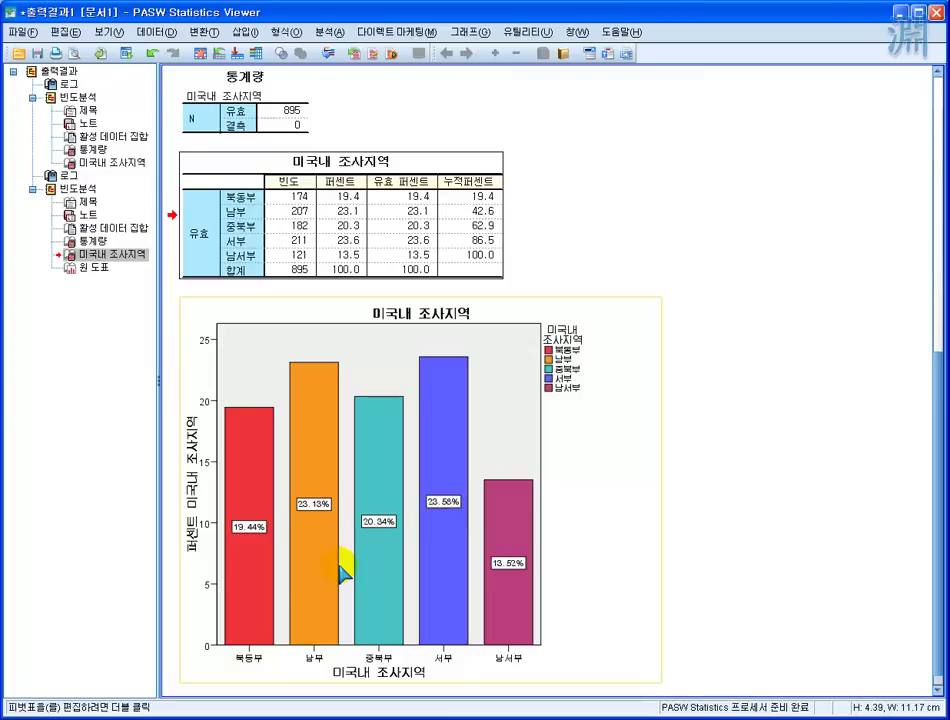
{"action": "left_click", "coordinate": [339, 567]}
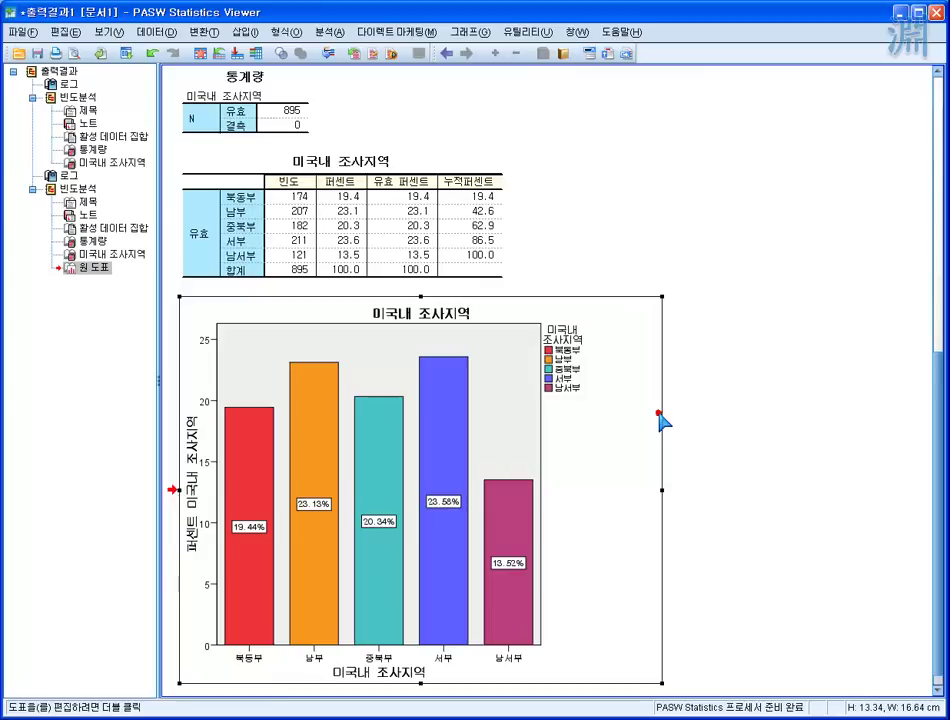
{"action": "left_click", "coordinate": [218, 121]}
{"action": "left_click", "coordinate": [375, 522]}
Copy the 미국내 조사지역 bar chart from the output and clear the selection
{"action": "left_click", "coordinate": [757, 481]}
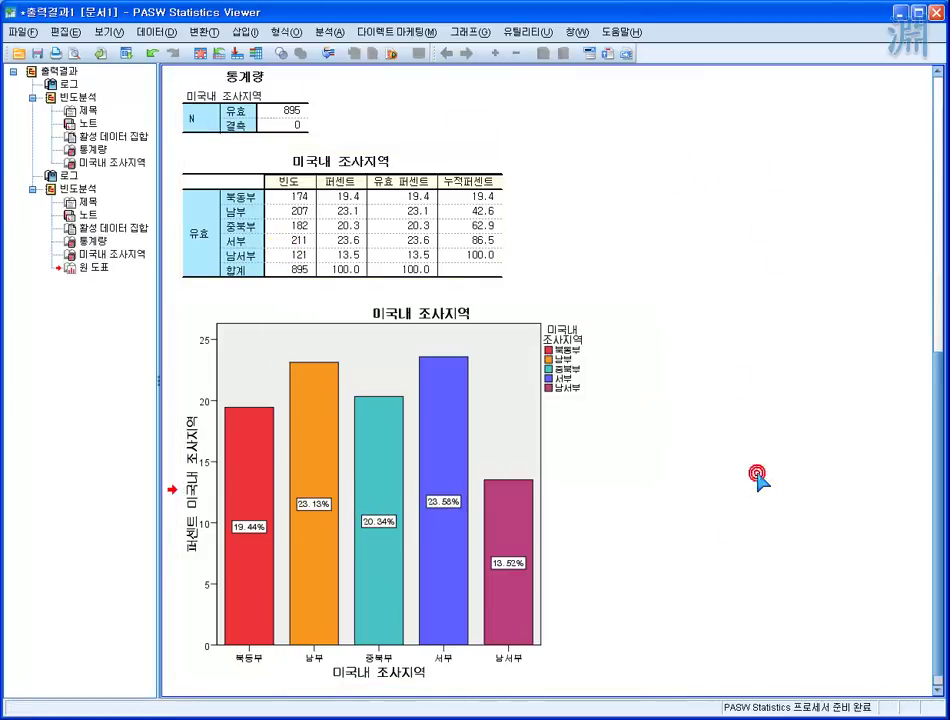
{"action": "right_click", "coordinate": [579, 417]}
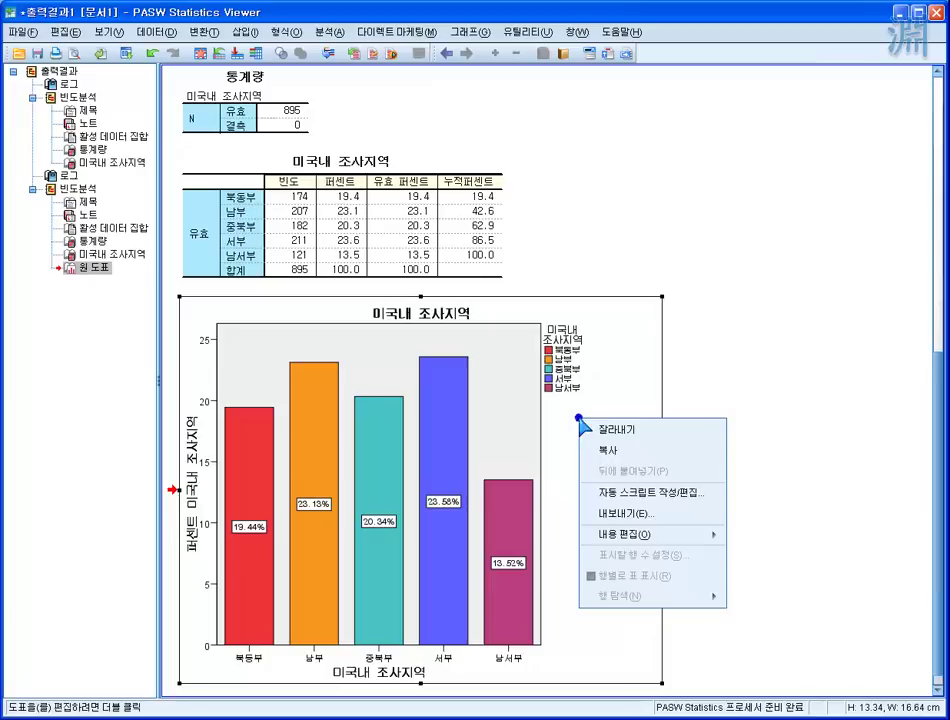
{"action": "left_click", "coordinate": [718, 448]}
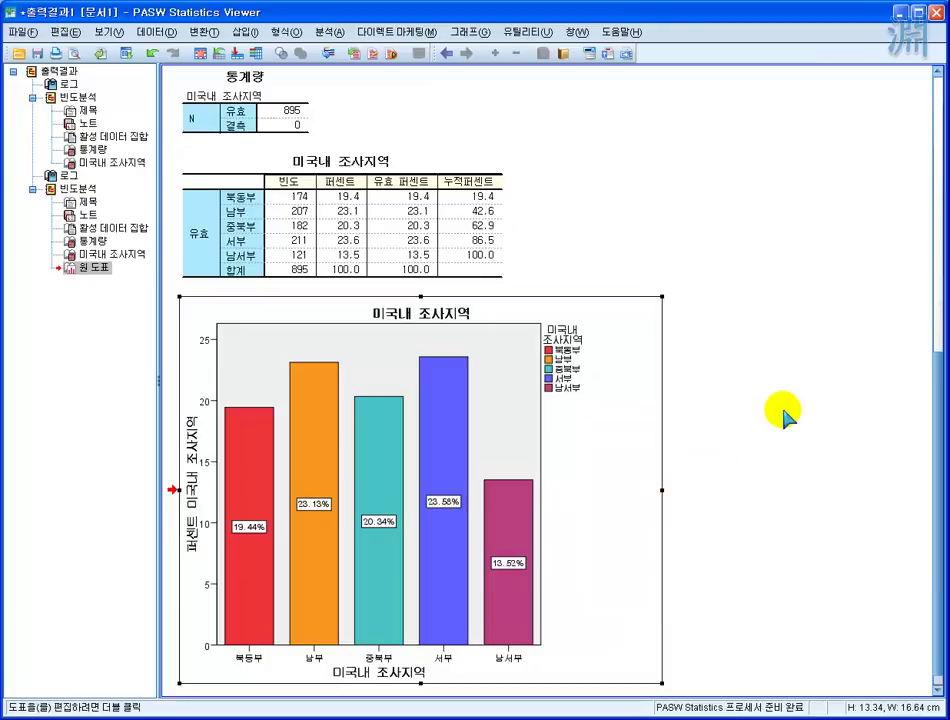
{"action": "left_click", "coordinate": [788, 417]}
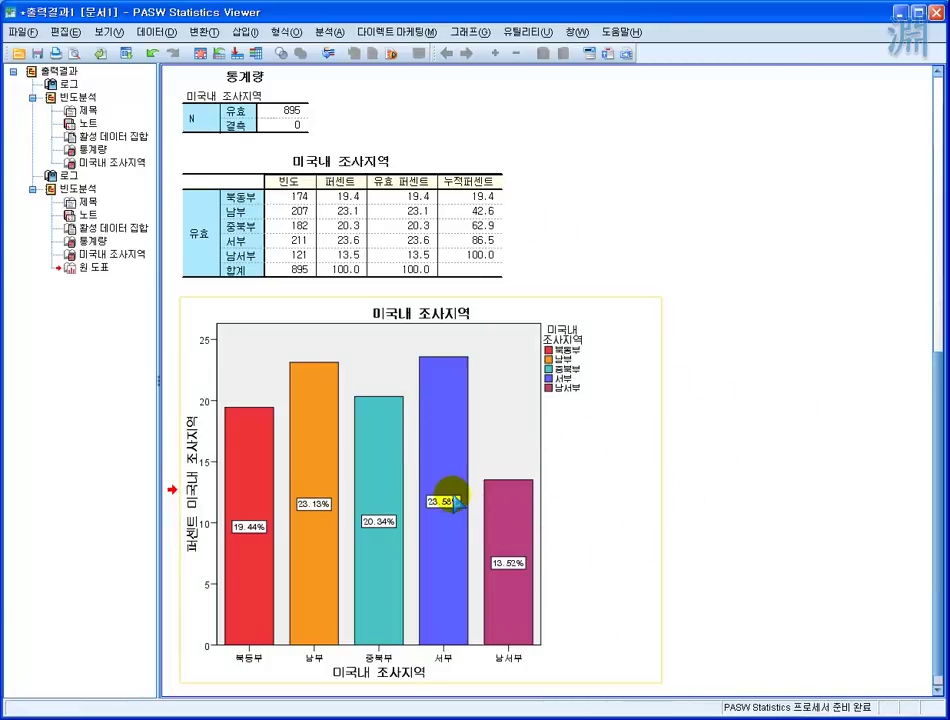
{"action": "left_click", "coordinate": [683, 519]}
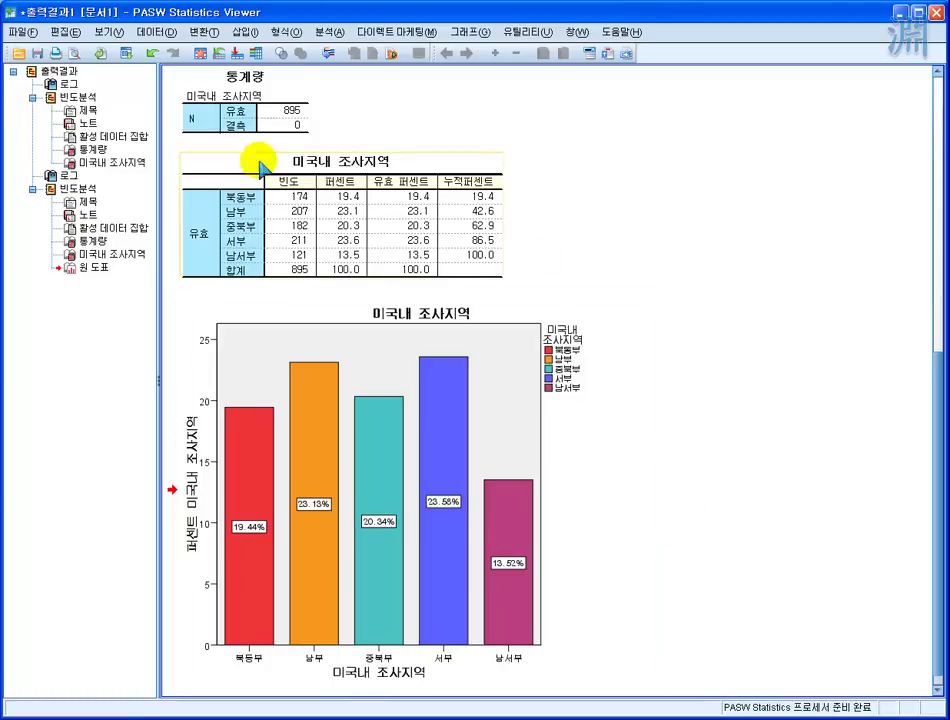
{"action": "left_click", "coordinate": [741, 574]}
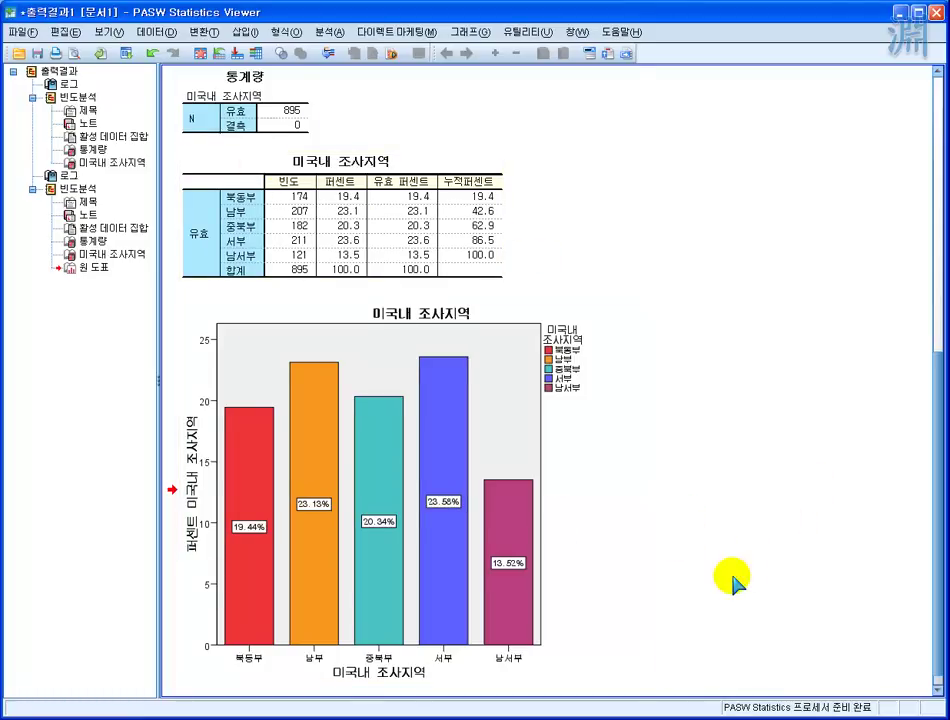
{"action": "scroll", "coordinate": [736, 577], "scroll_direction": "up", "scroll_amount": 10}
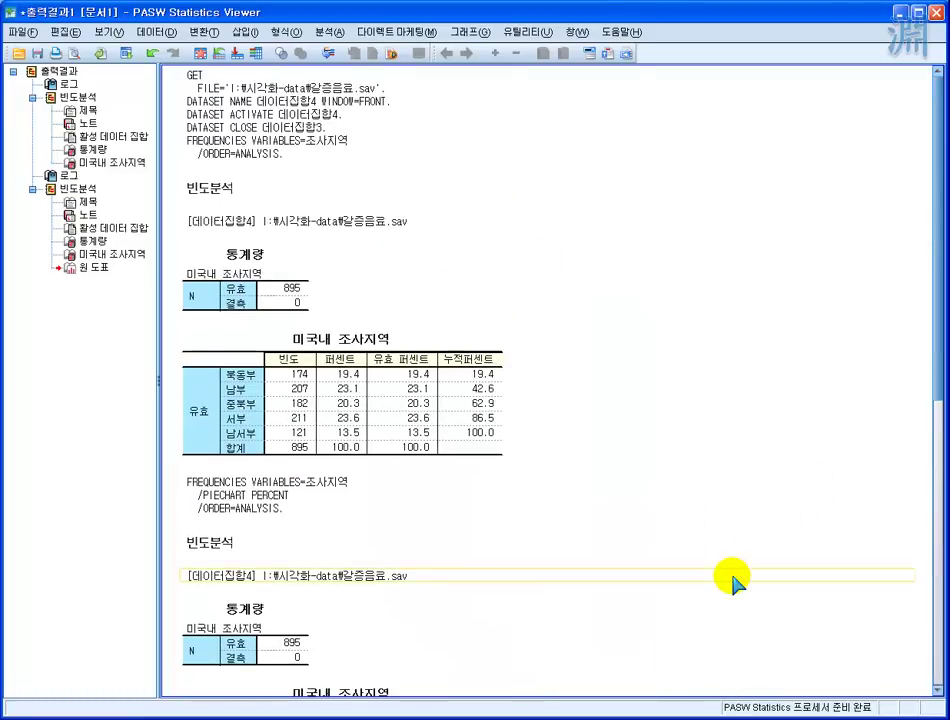
{"action": "scroll", "coordinate": [733, 578], "scroll_direction": "down", "scroll_amount": 10}
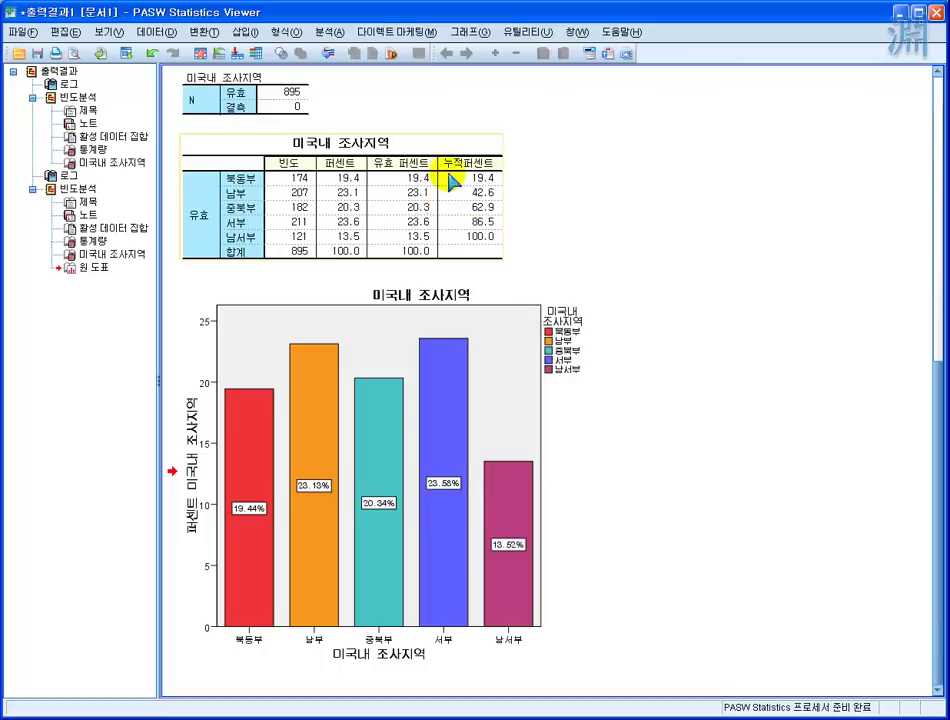
{"action": "left_click", "coordinate": [371, 30]}
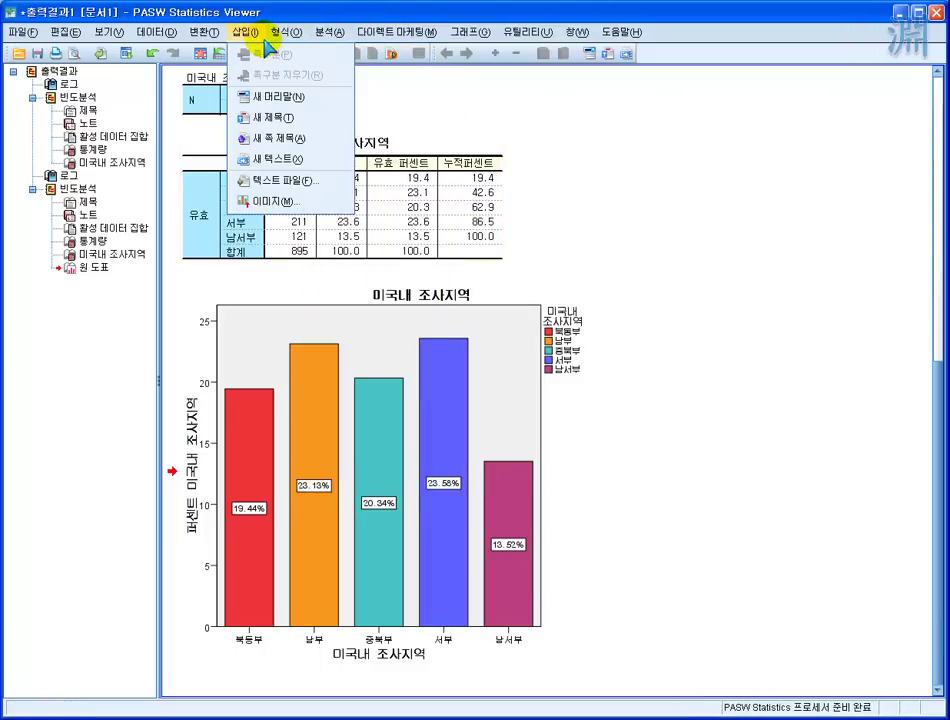
{"action": "mouse_move", "coordinate": [285, 31]}
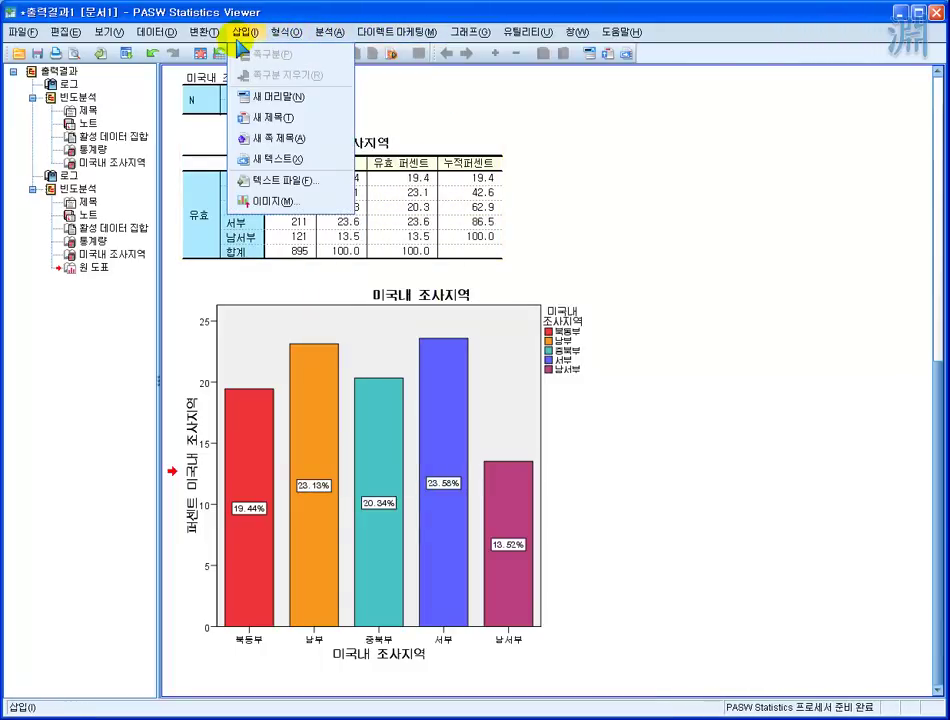
{"action": "mouse_move", "coordinate": [247, 36]}
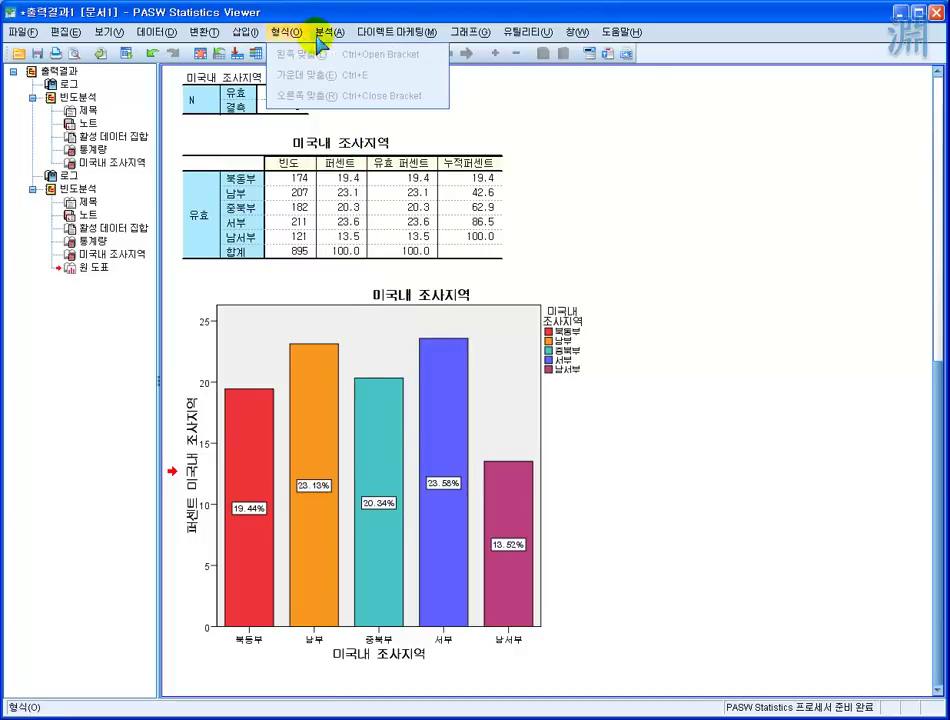
{"action": "mouse_move", "coordinate": [332, 30]}
{"action": "mouse_move", "coordinate": [345, 197]}
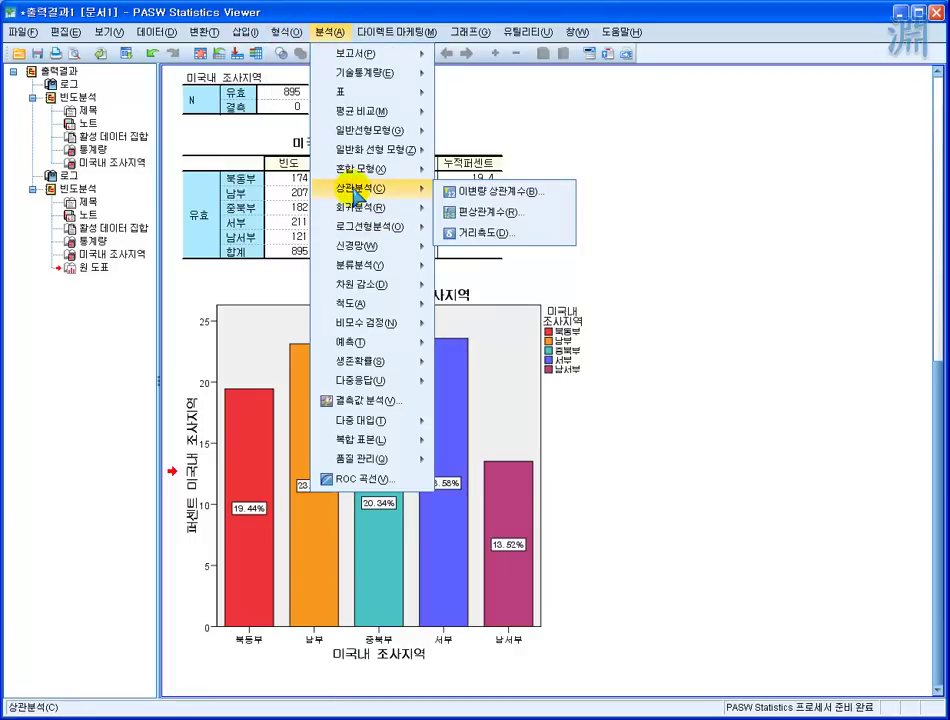
{"action": "mouse_move", "coordinate": [356, 234]}
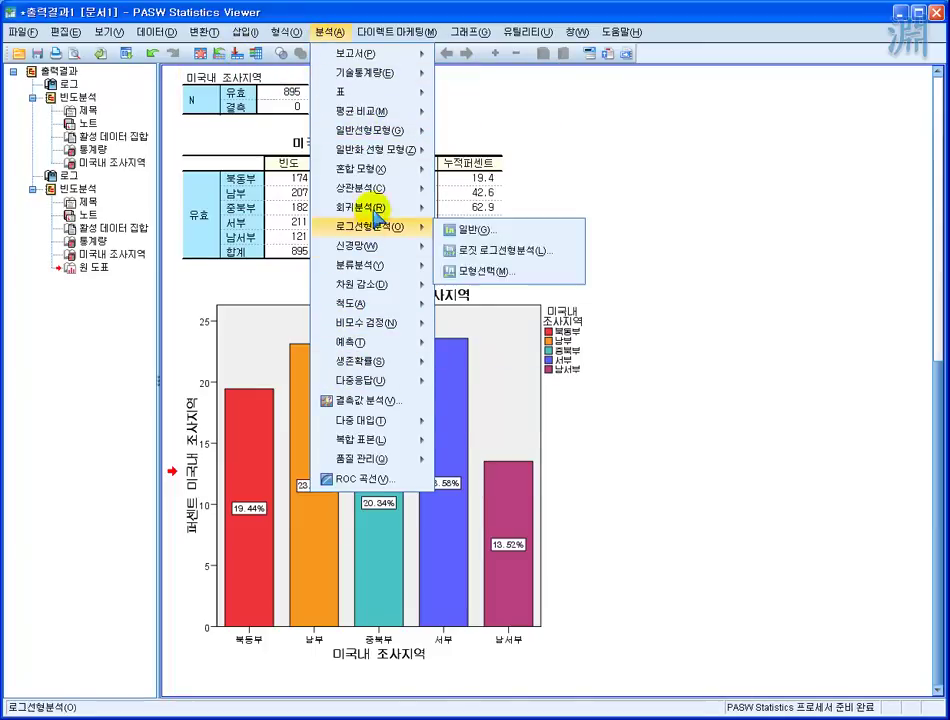
{"action": "mouse_move", "coordinate": [379, 211]}
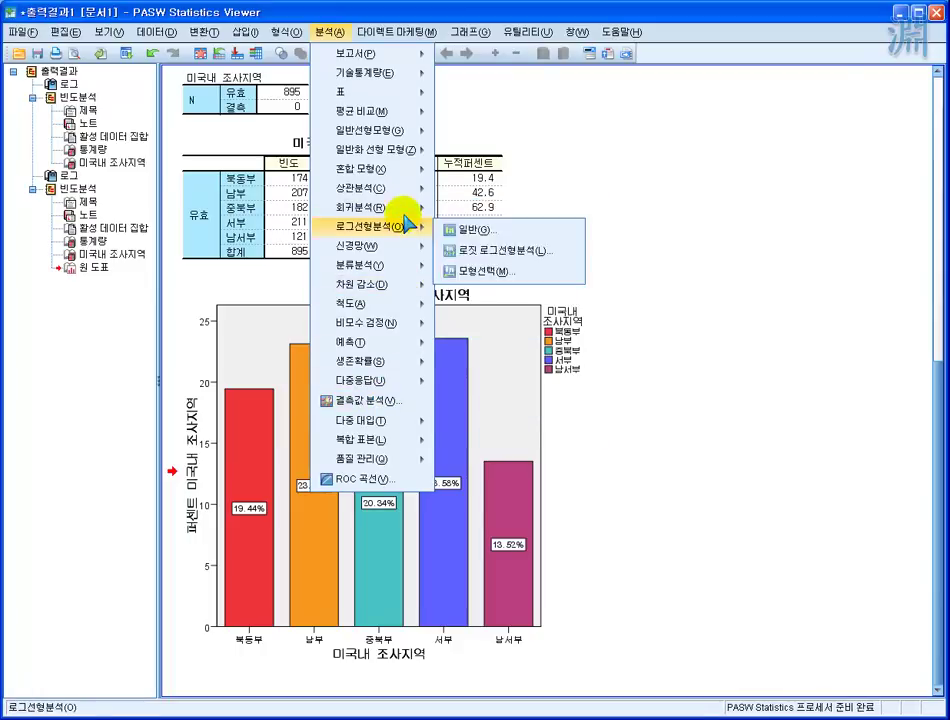
{"action": "mouse_move", "coordinate": [409, 214]}
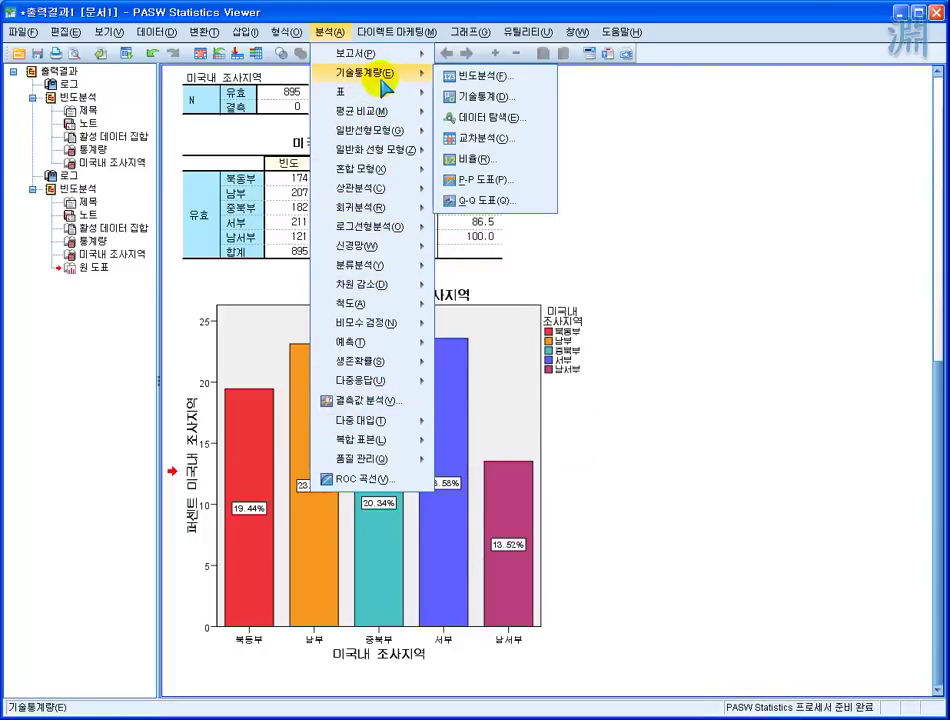
{"action": "mouse_move", "coordinate": [385, 253]}
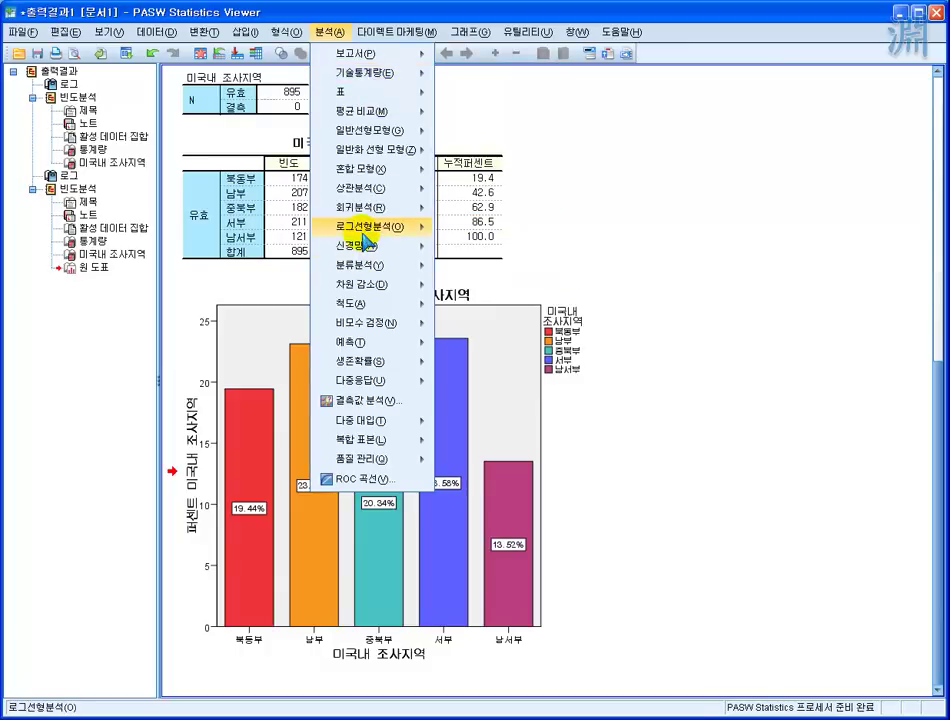
{"action": "mouse_move", "coordinate": [368, 297]}
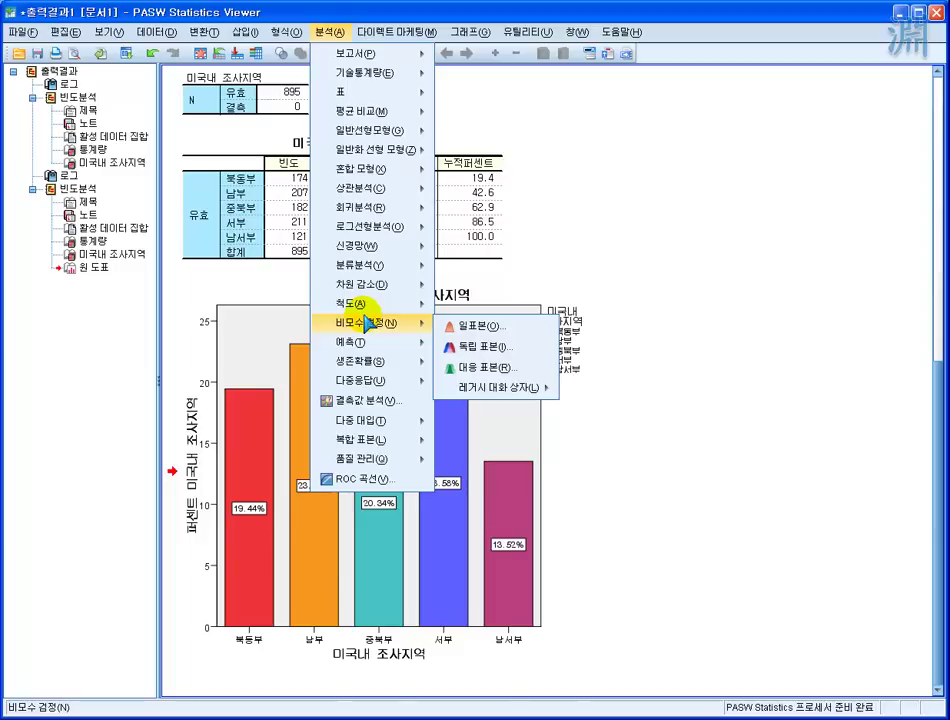
{"action": "left_click", "coordinate": [591, 145]}
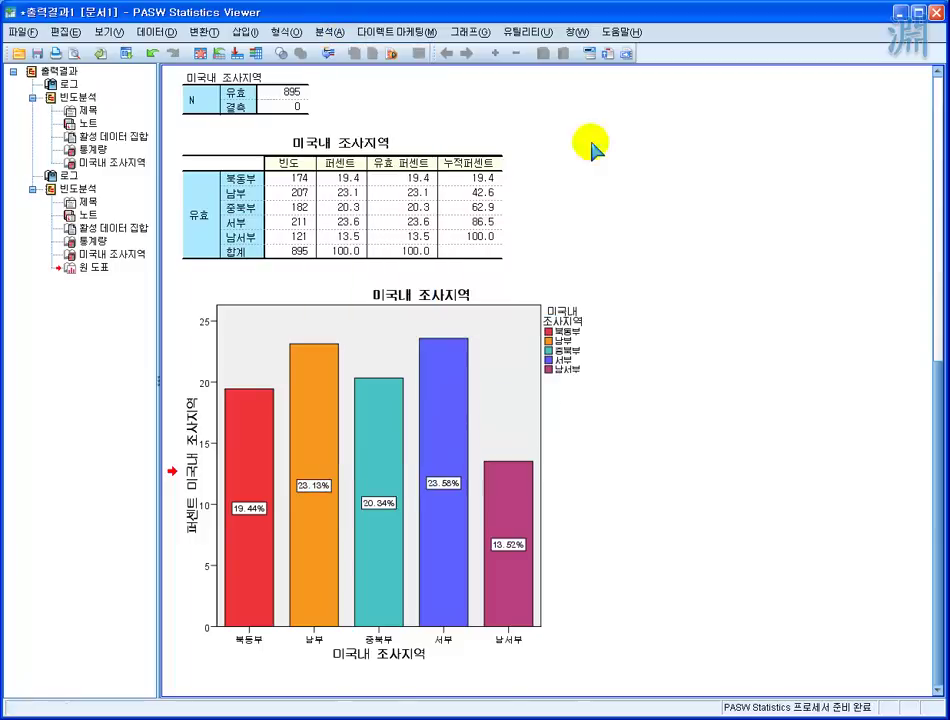
{"action": "left_click", "coordinate": [212, 32]}
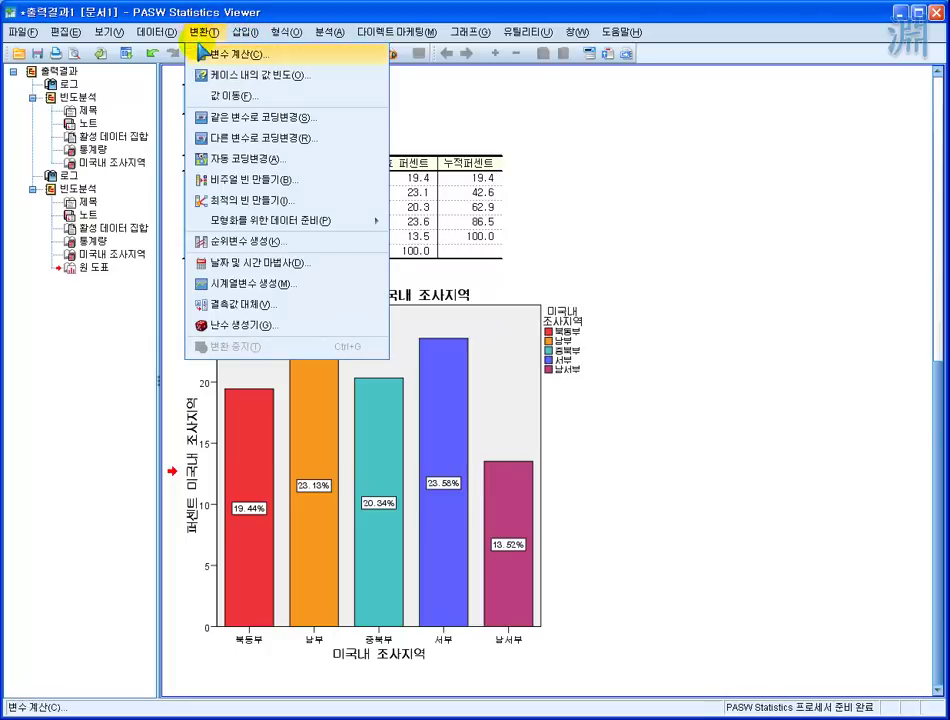
{"action": "left_click", "coordinate": [577, 153]}
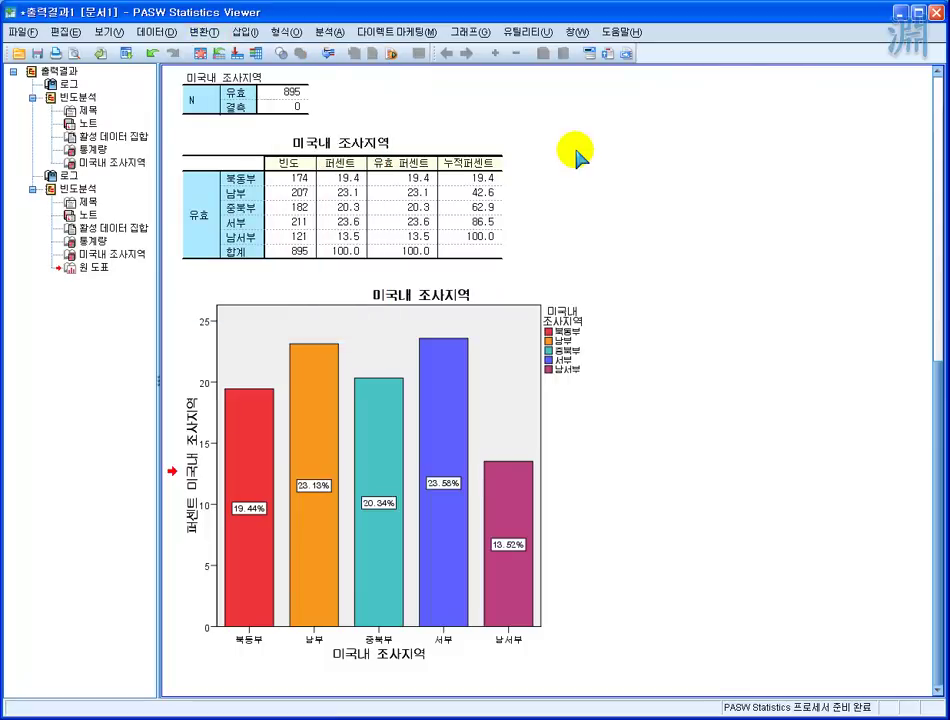